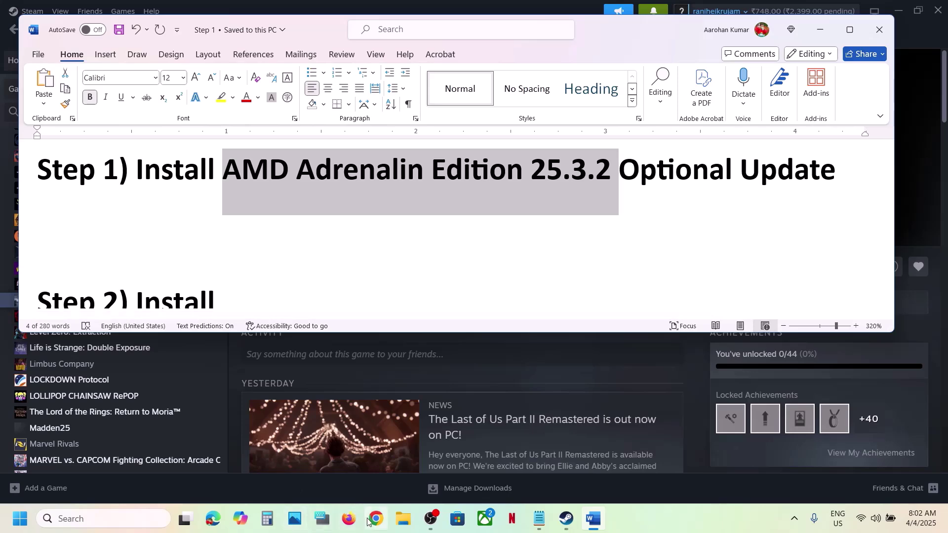
Switch to Chrome, search for "AMD Adrenalin Edition 25.3.2" and open AMD's Optional Update release notes
click(376, 518)
text(AMD Adrenalin Edition 25.3.2)
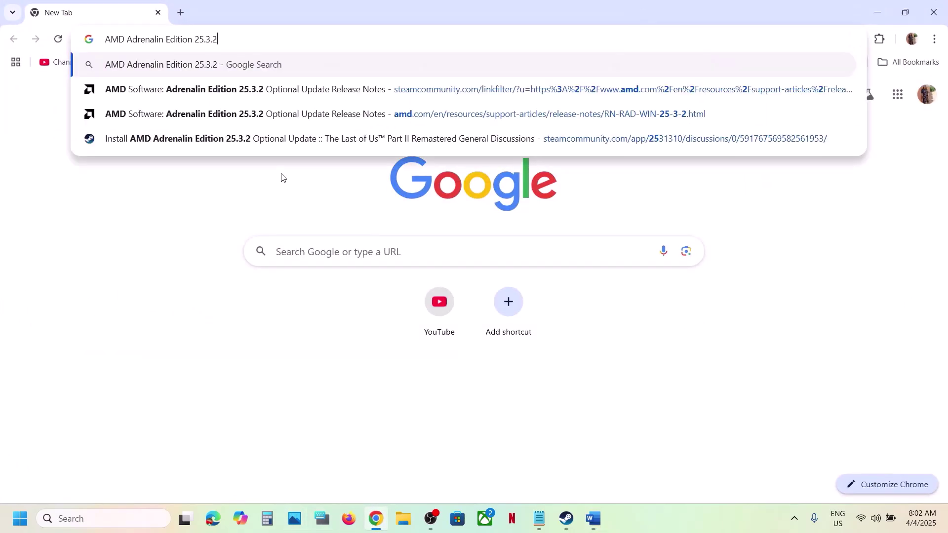
key(Return)
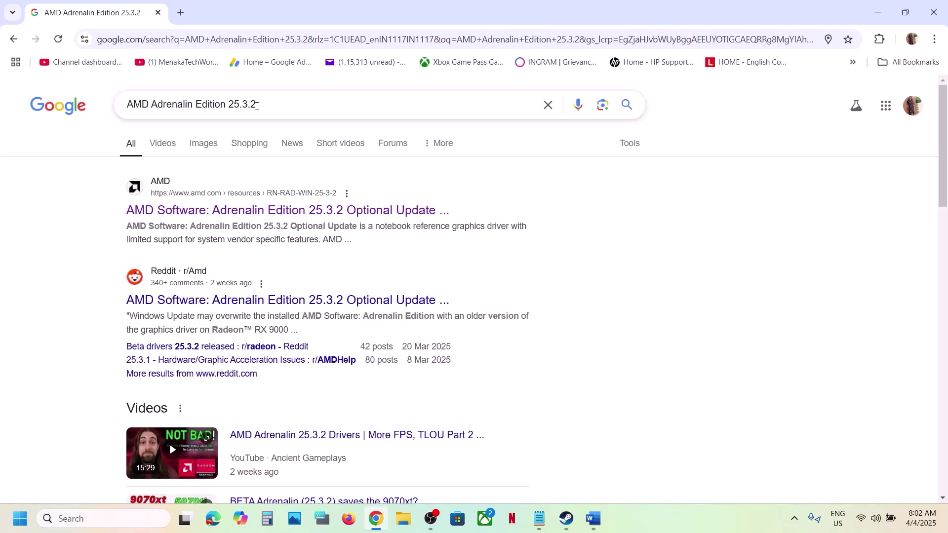
click(220, 211)
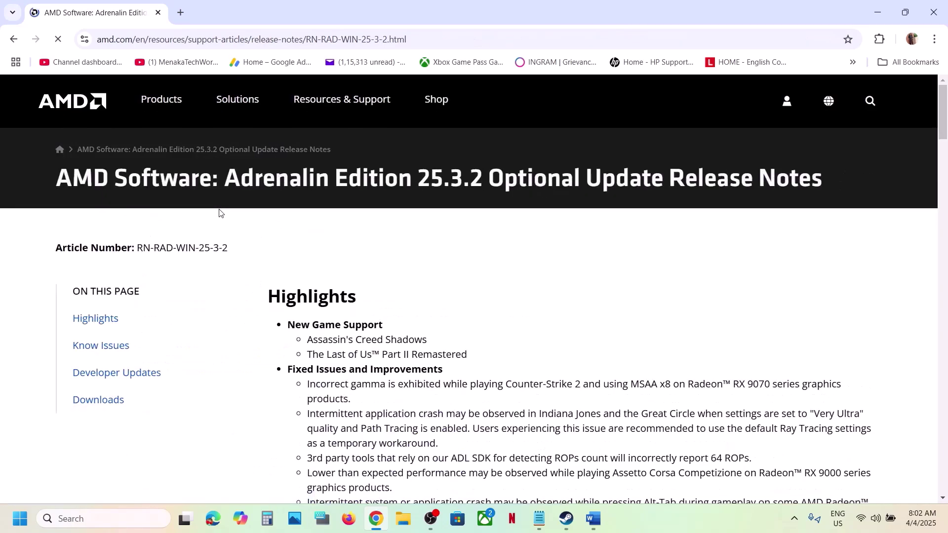
Download the Adrenalin Edition 25.3.2 Optional Update driver for Windows 10 & Windows 11 64-bit and check its download progress
scroll(467, 301, down, 10)
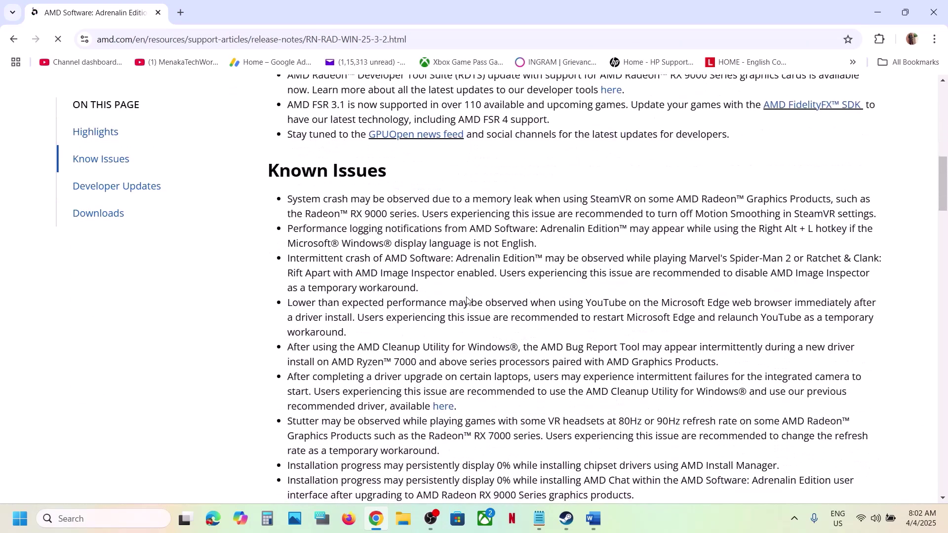
scroll(467, 302, down, 10)
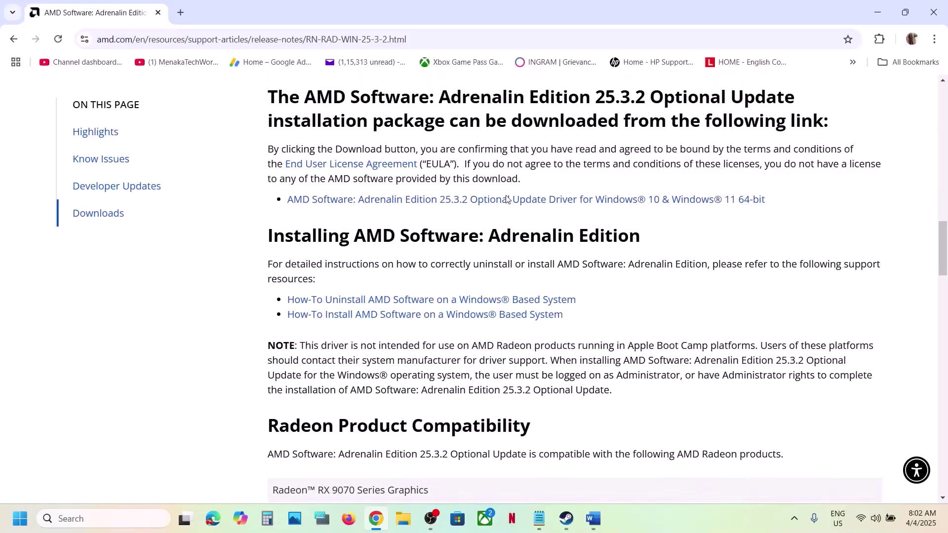
click(510, 208)
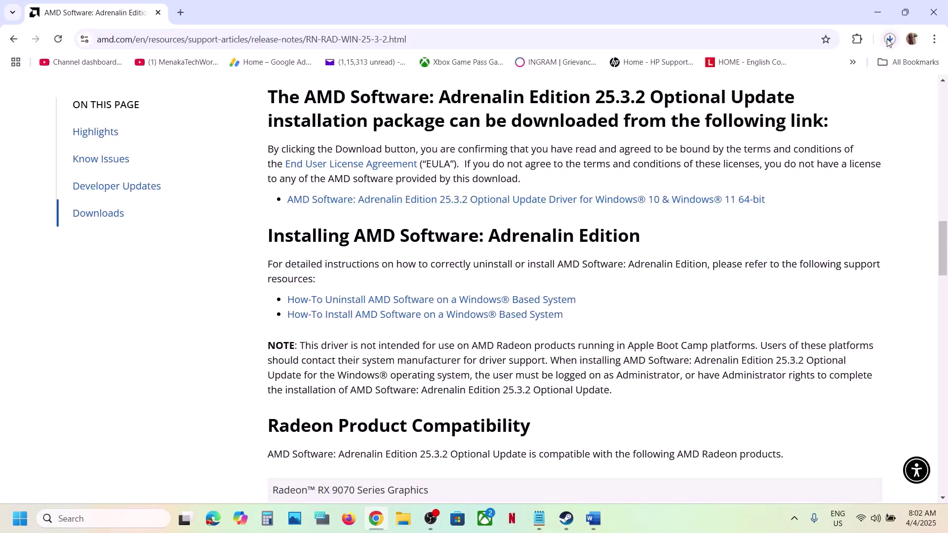
click(890, 39)
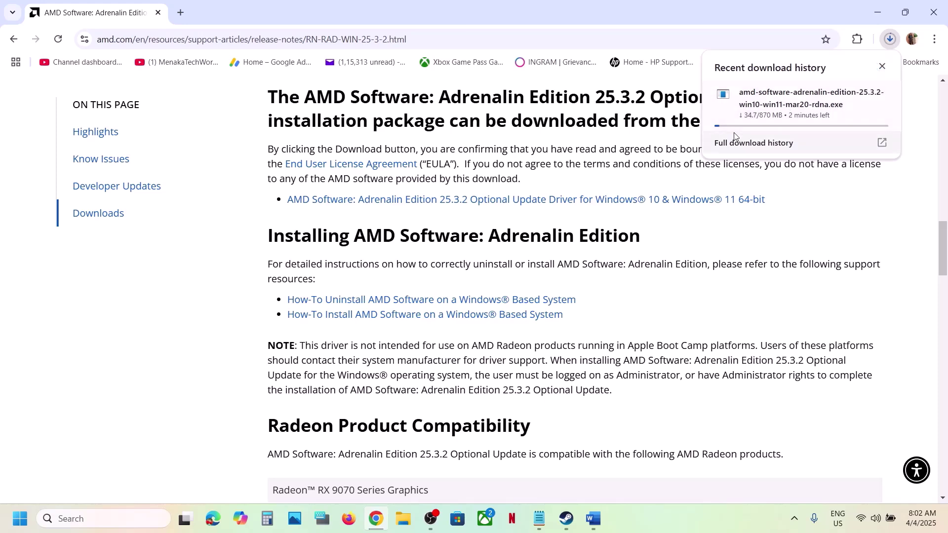
click(222, 313)
Show the Windows power options that include Restart, then dismiss them
click(19, 519)
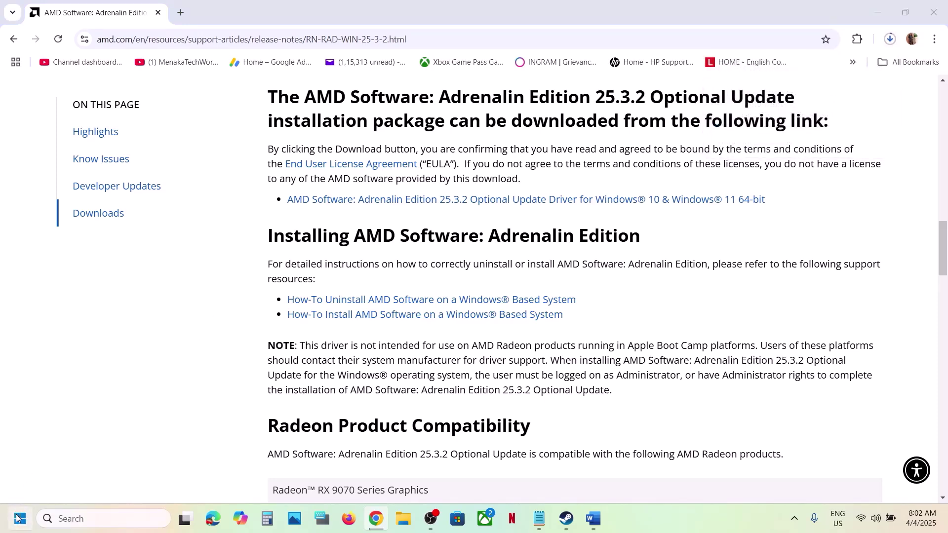
click(358, 476)
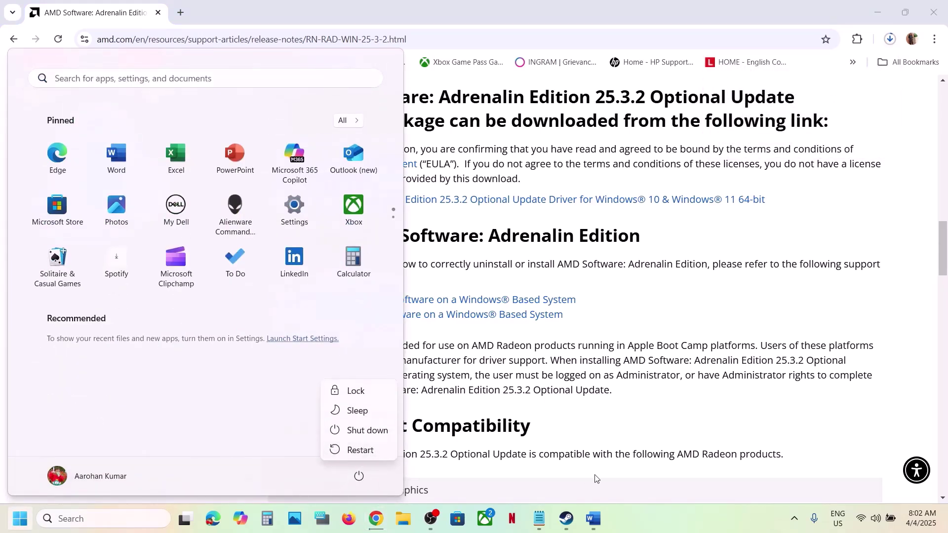
key(Escape)
Switch to the Word document, go to Step 2 and highlight the line "Verify the game files."
click(566, 522)
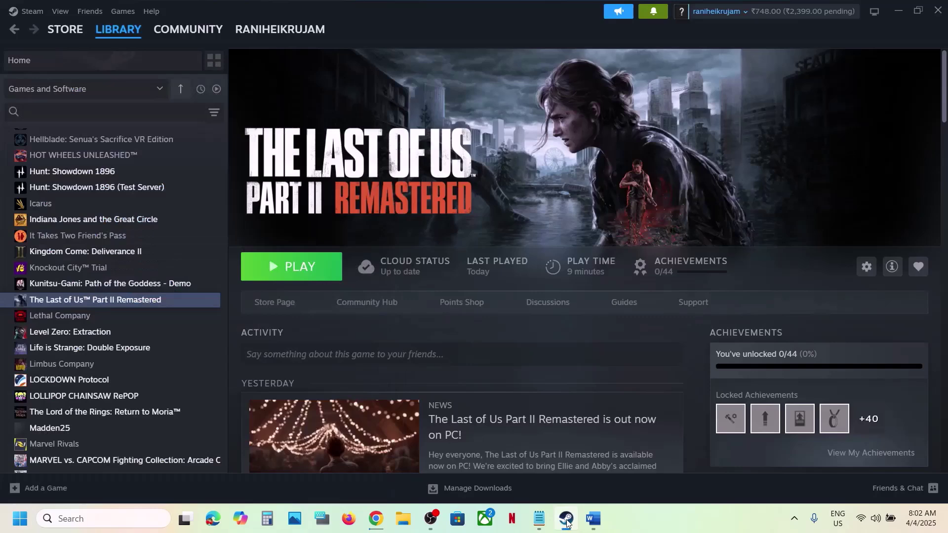
click(593, 518)
click(370, 265)
scroll(346, 246, down, 3)
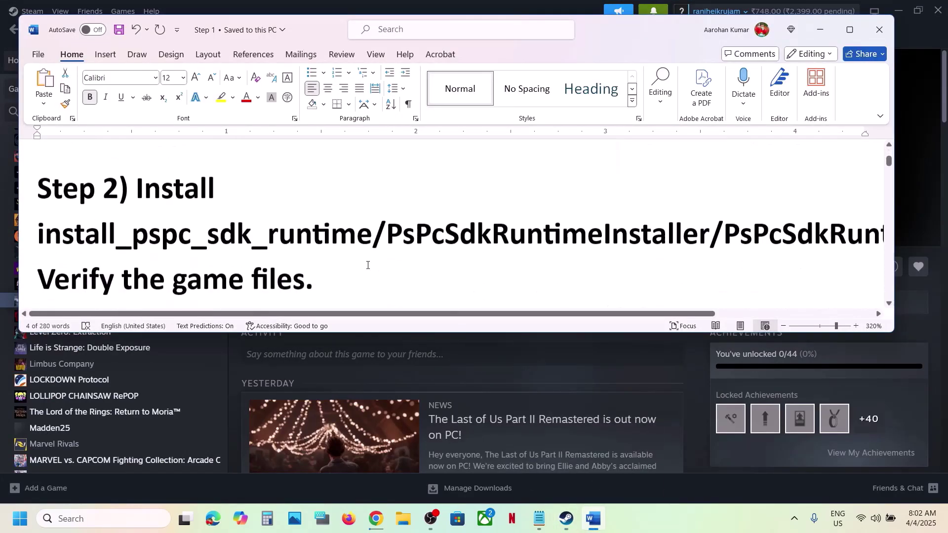
drag(321, 228, 36, 229)
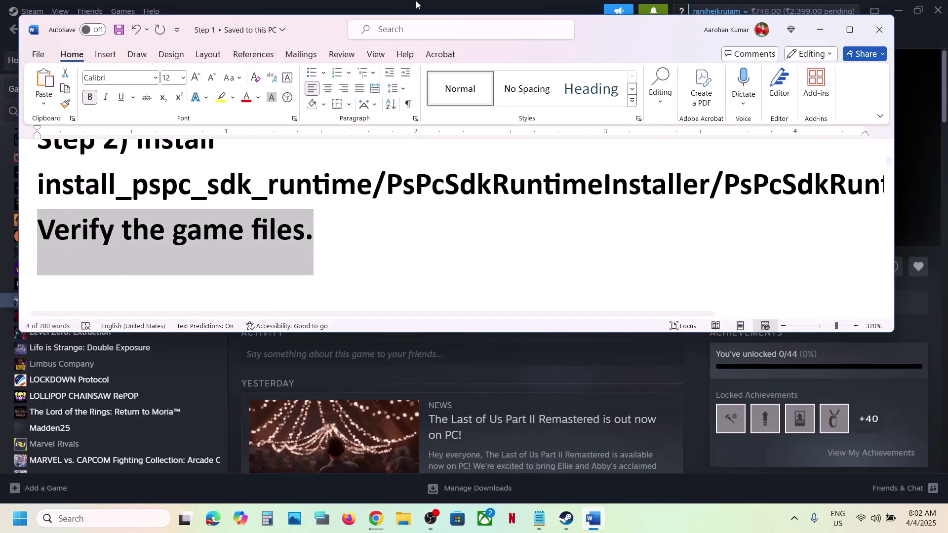
Switch to Steam and browse the local files of The Last of Us Part II Remastered
click(393, 10)
right_click(103, 301)
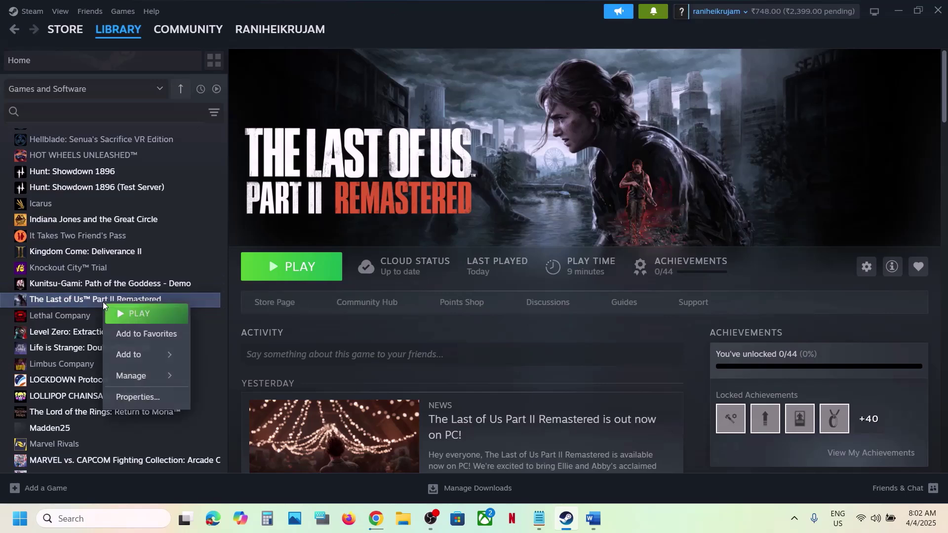
mouse_move(148, 376)
click(234, 398)
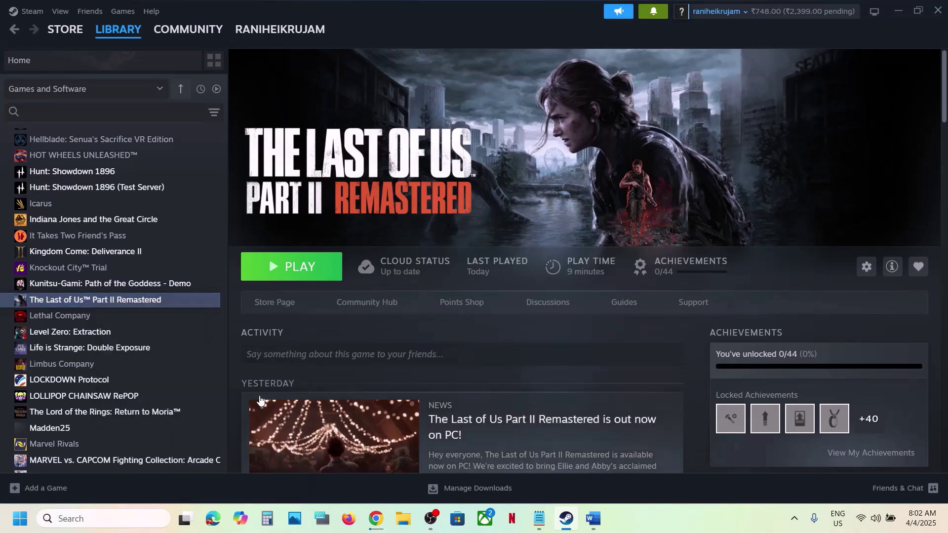
Run install_pspc_sdk_runtime from the game folder as administrator and dismiss its console window when it finishes
scroll(162, 215, down, 3)
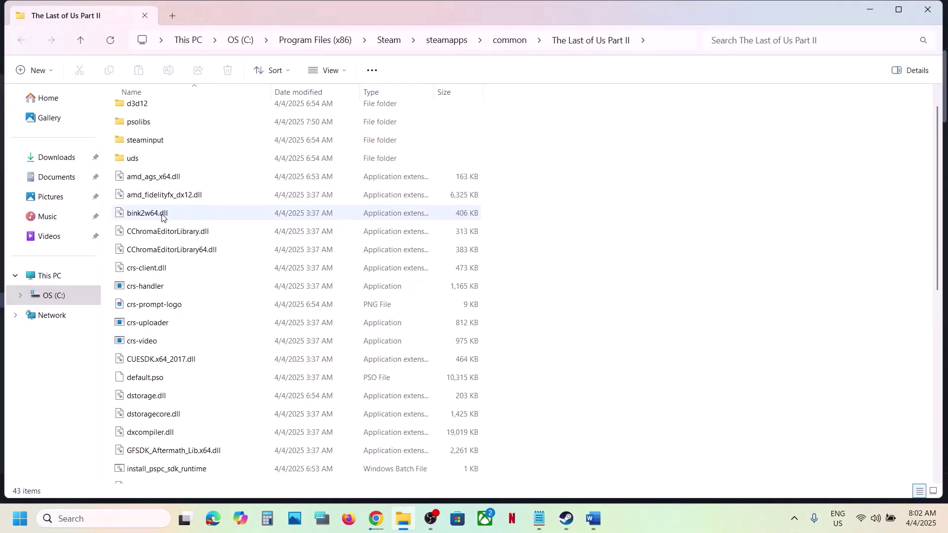
scroll(162, 217, up, 1)
scroll(161, 218, down, 2)
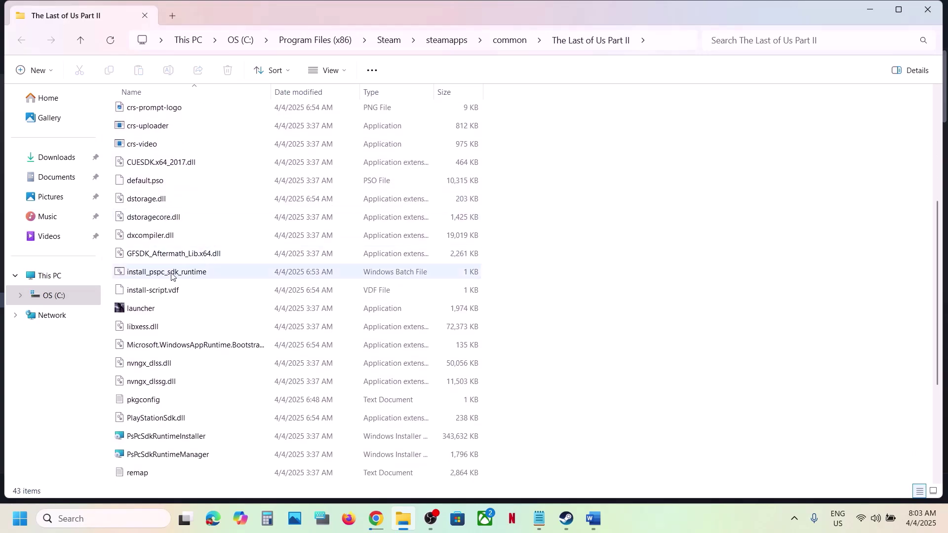
click(171, 275)
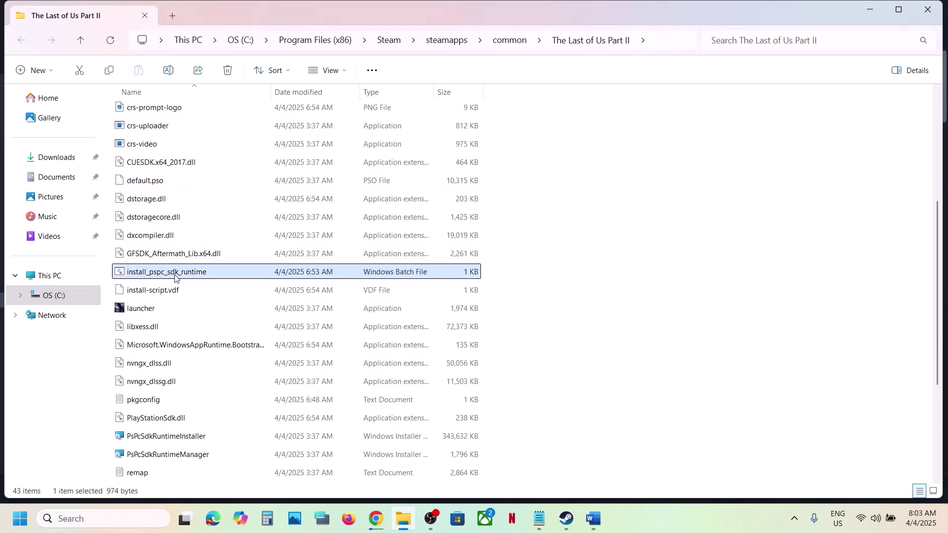
right_click(208, 274)
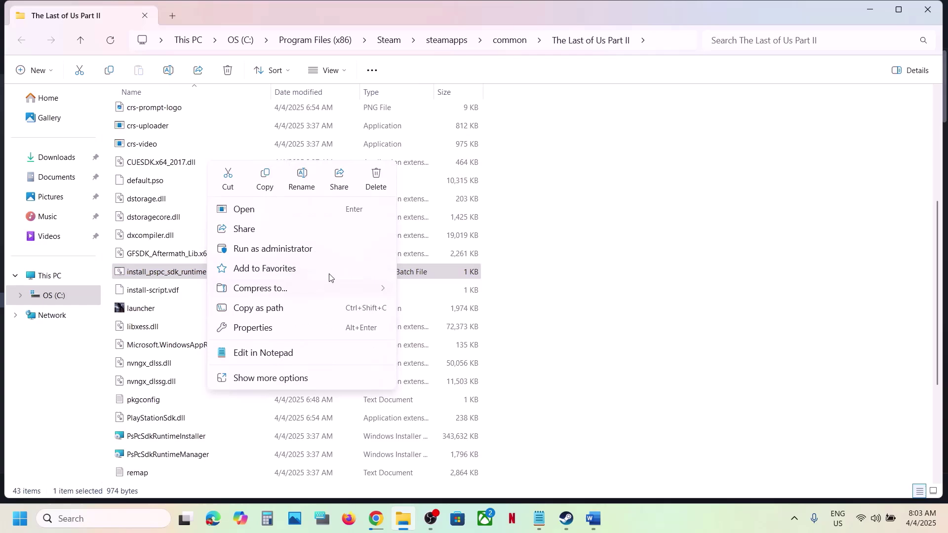
click(296, 249)
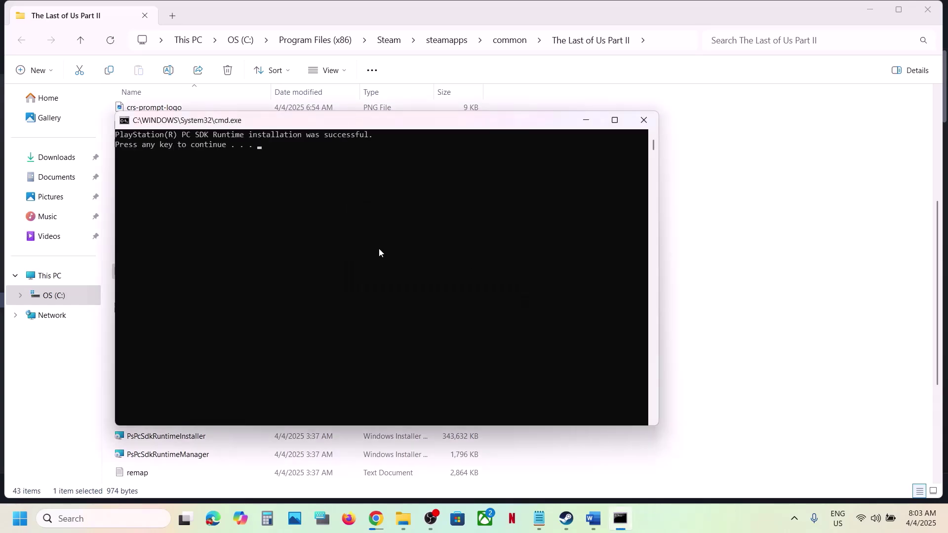
click(314, 247)
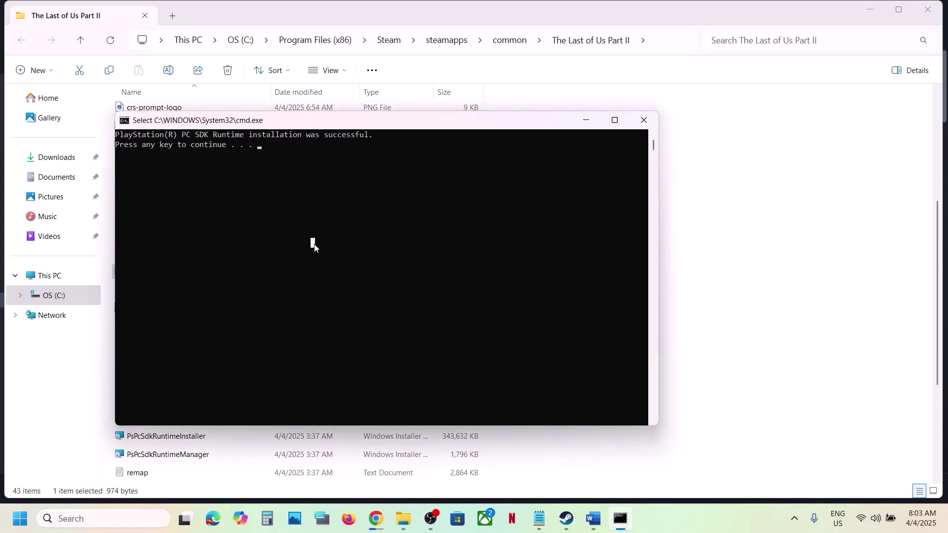
key(Return)
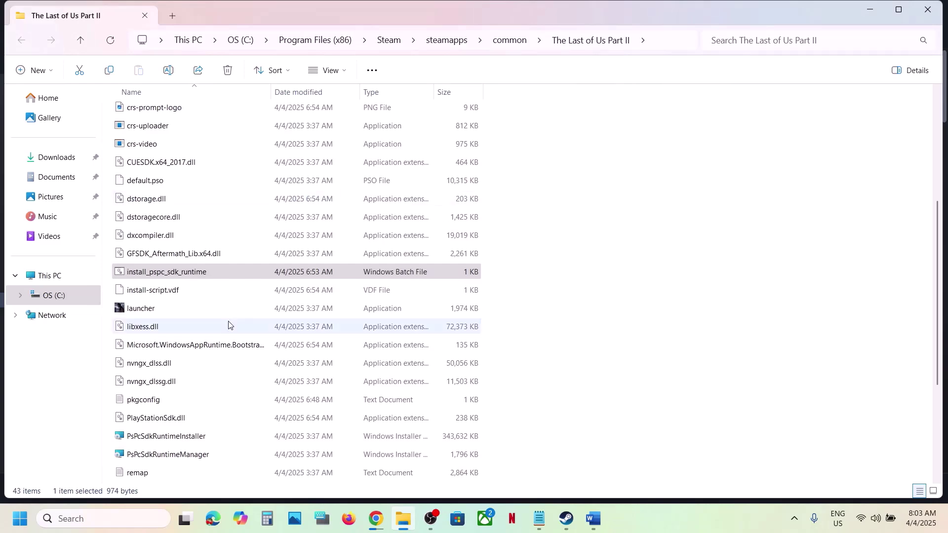
Start the PsPcSdkRuntimeInstaller package from The Last of Us Part II game folder
click(566, 518)
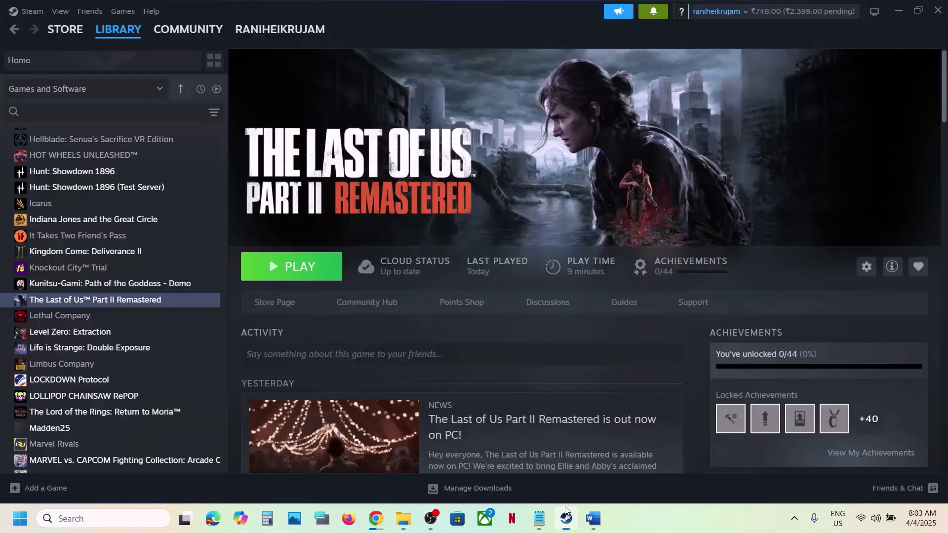
click(566, 518)
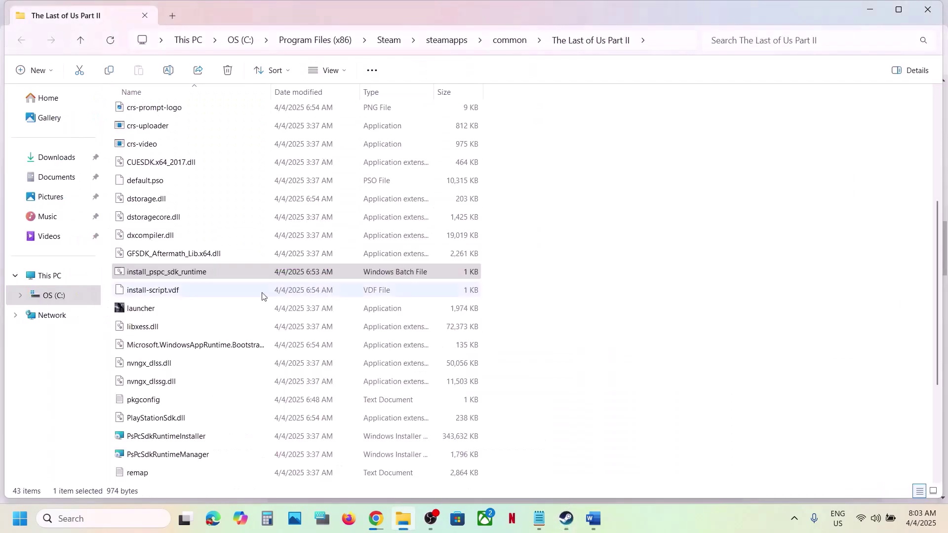
scroll(262, 295, down, 2)
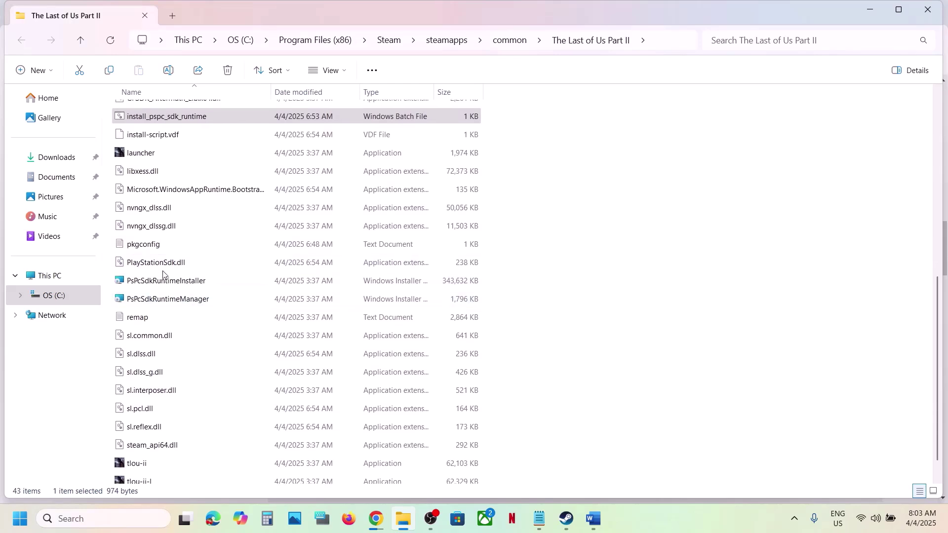
click(139, 283)
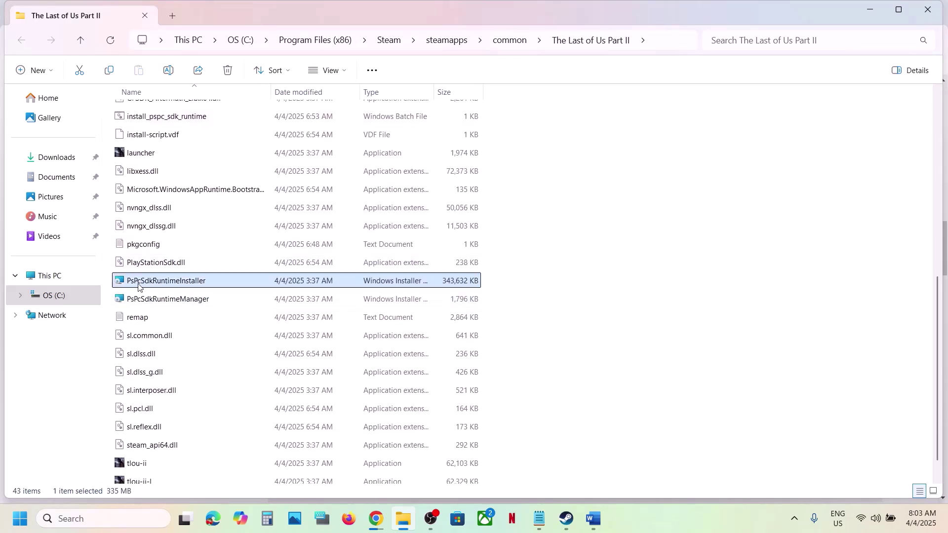
right_click(174, 288)
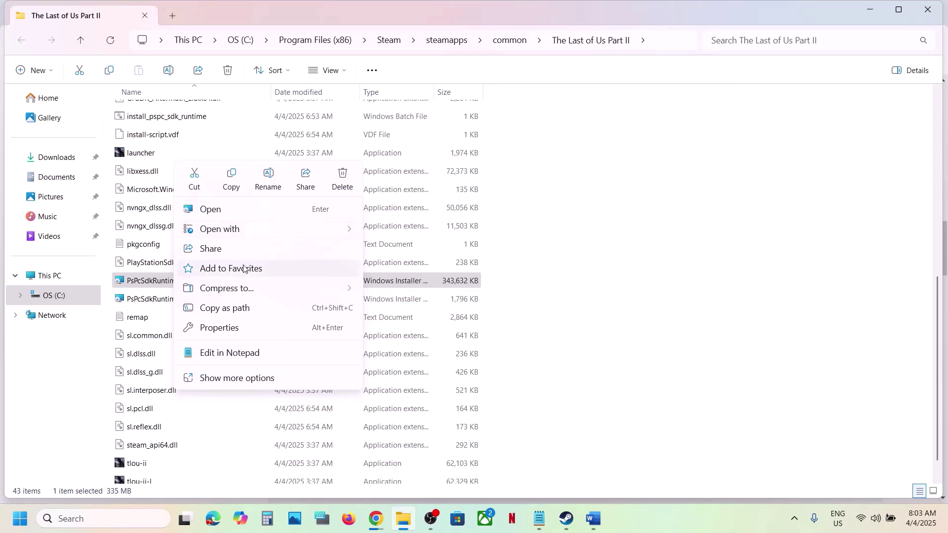
double_click(148, 288)
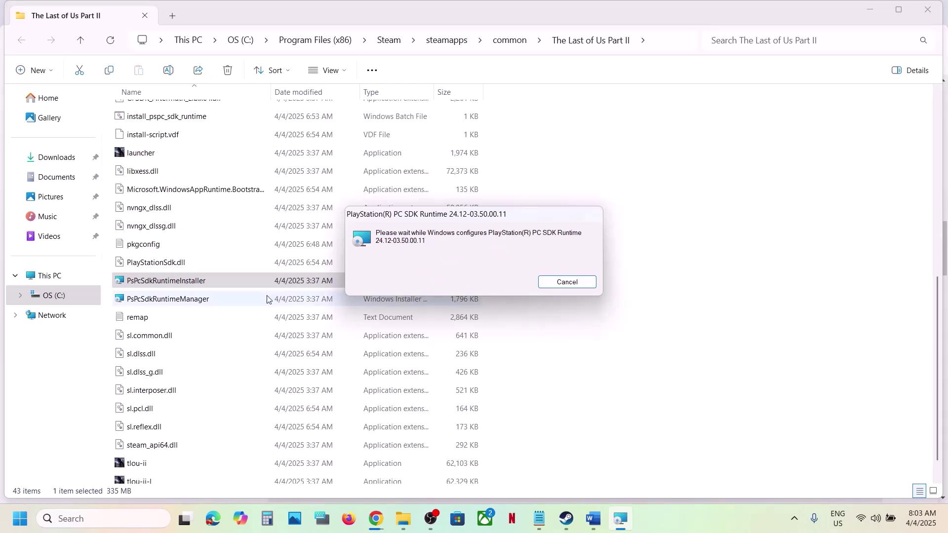
Try to run PsPcSdkRuntimeManager, then cancel and confirm cancelling the PlayStation PC SDK Runtime installation
click(206, 302)
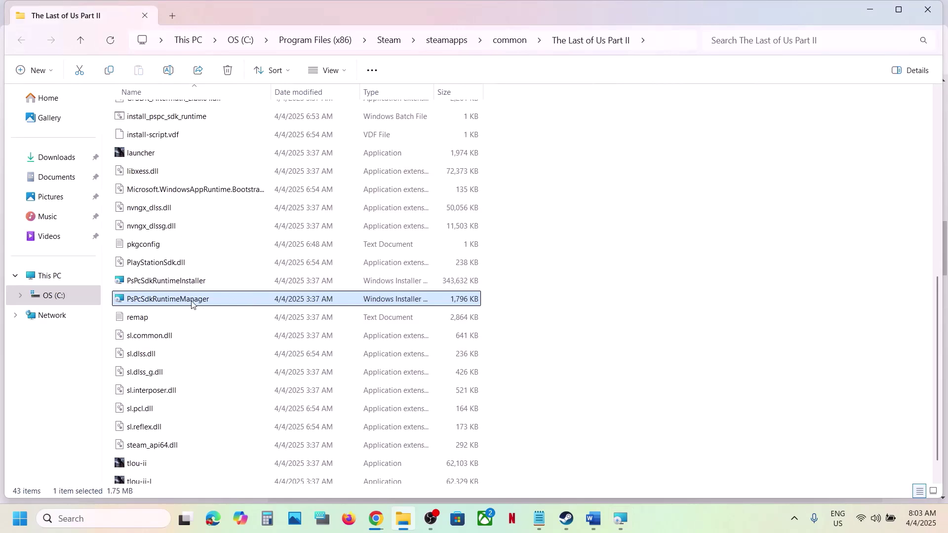
double_click(198, 302)
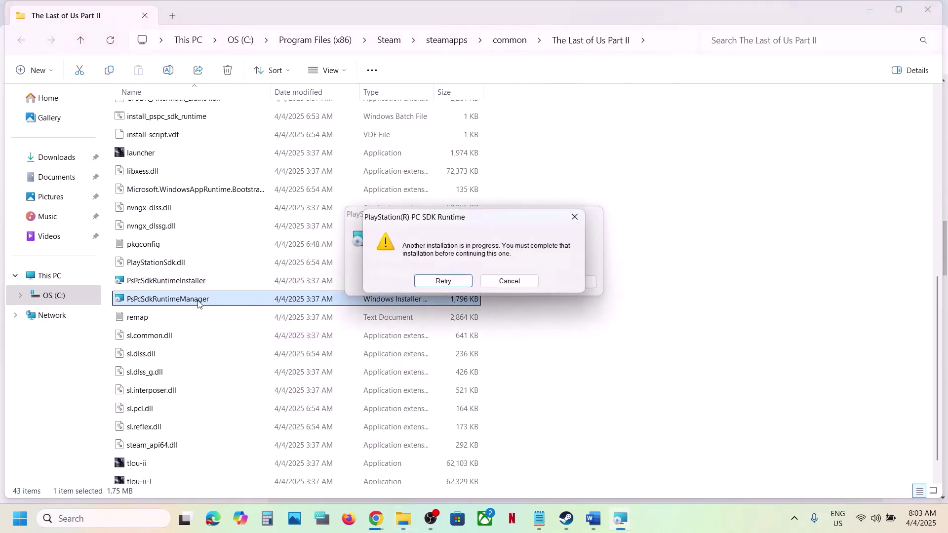
click(517, 280)
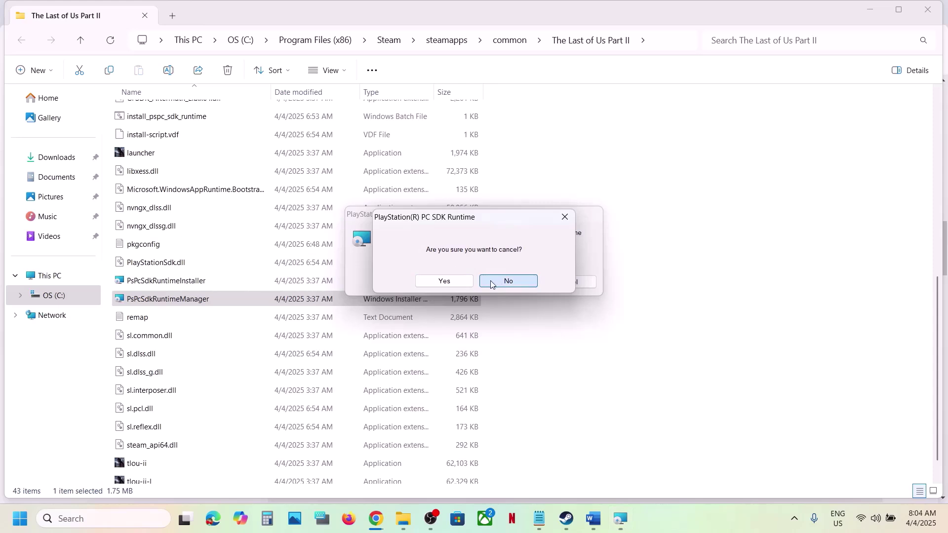
click(447, 281)
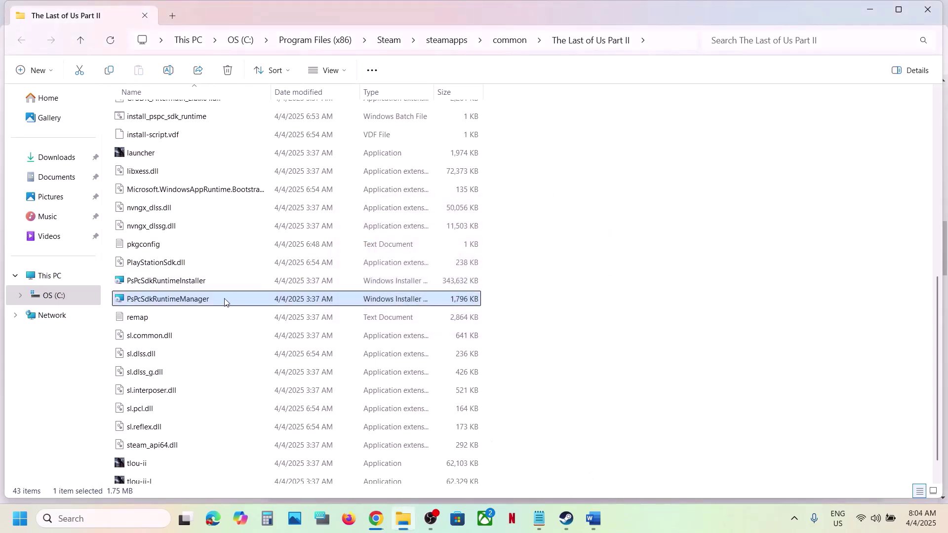
Run PsPcSdkRuntimeInstaller again and select PsPcSdkRuntimeManager in the game folder
double_click(192, 281)
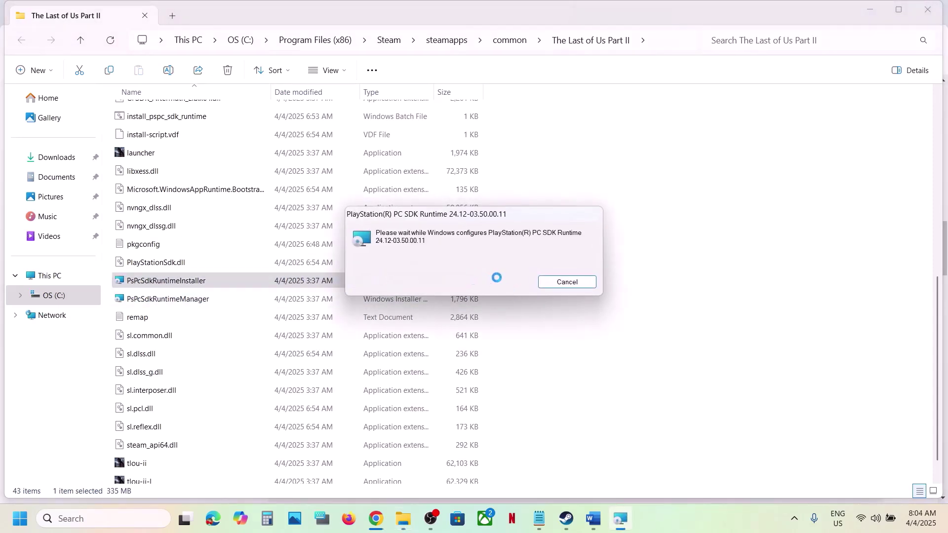
click(568, 523)
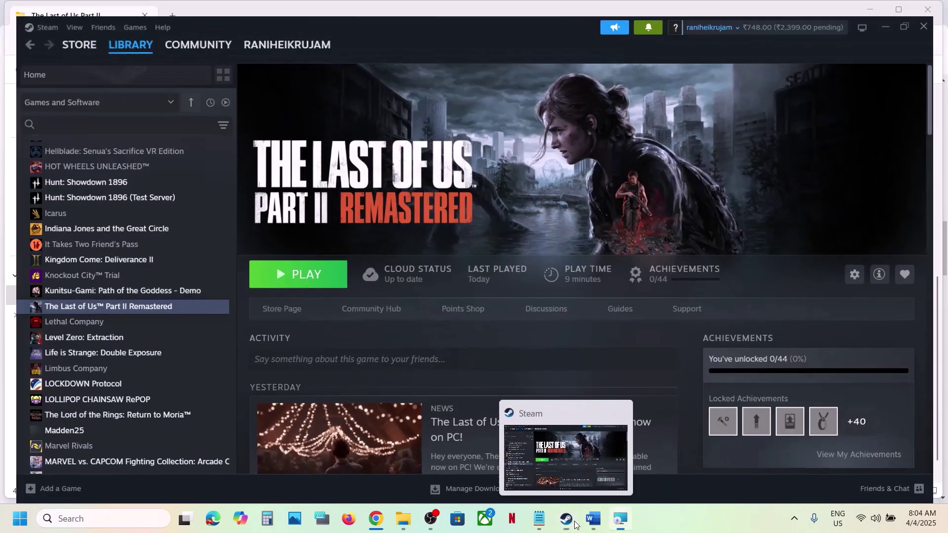
click(567, 522)
click(153, 299)
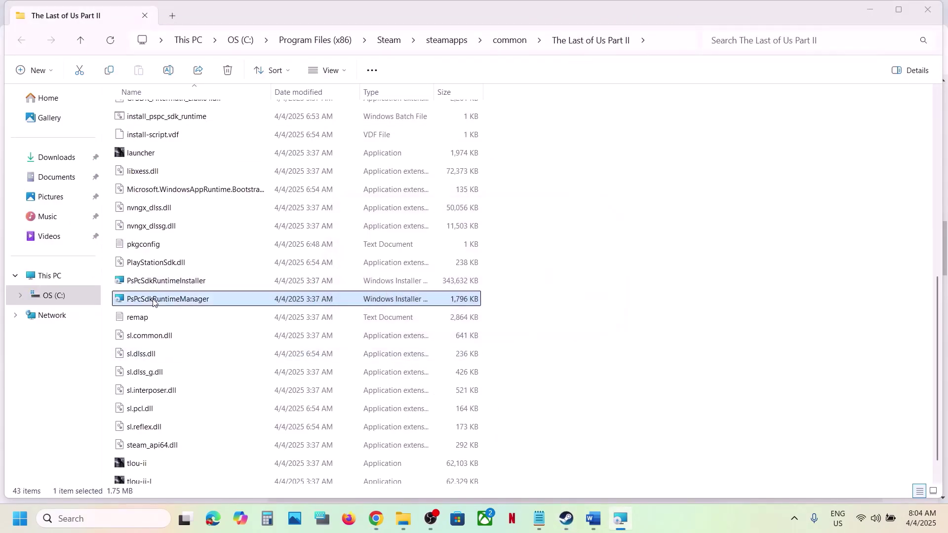
Switch to the Word troubleshooting notes and find the instruction to verify the game files
click(593, 522)
scroll(317, 267, down, 4)
scroll(318, 268, down, 5)
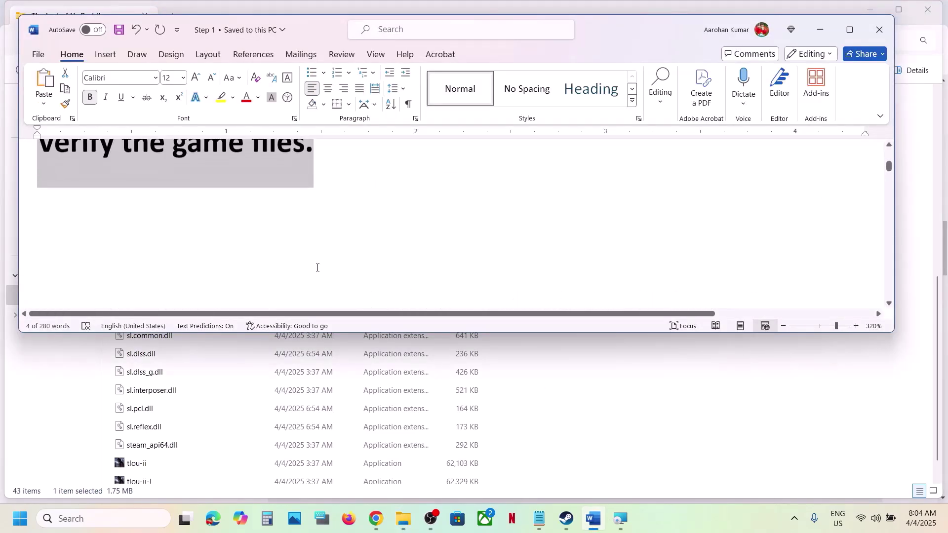
scroll(84, 185, up, 1)
click(81, 178)
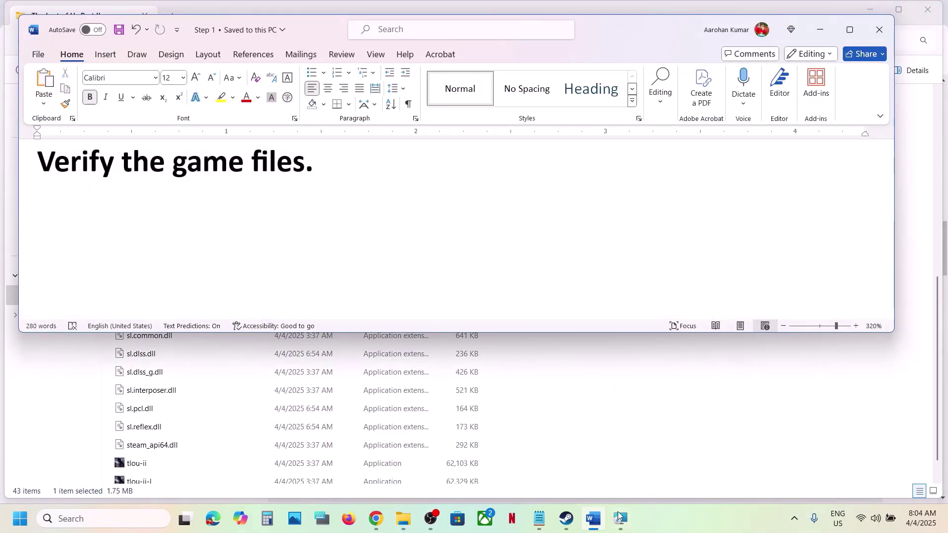
In Steam, view the Installed Files properties of The Last of Us Part II Remastered and close the properties window
click(566, 518)
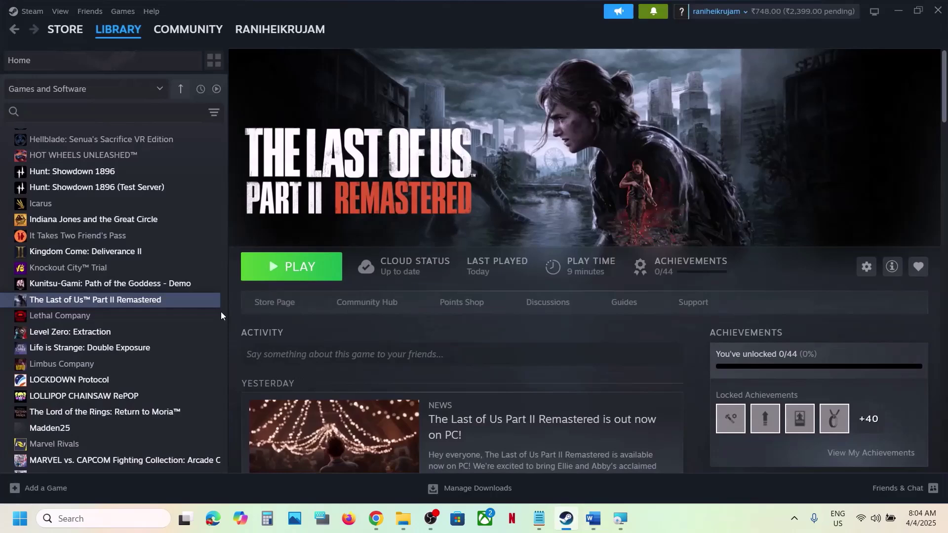
right_click(154, 302)
click(196, 395)
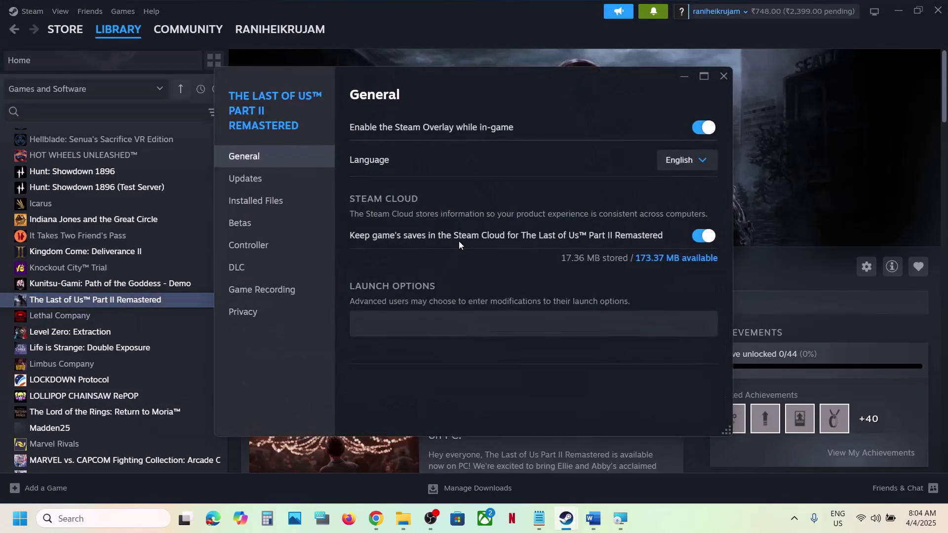
click(272, 203)
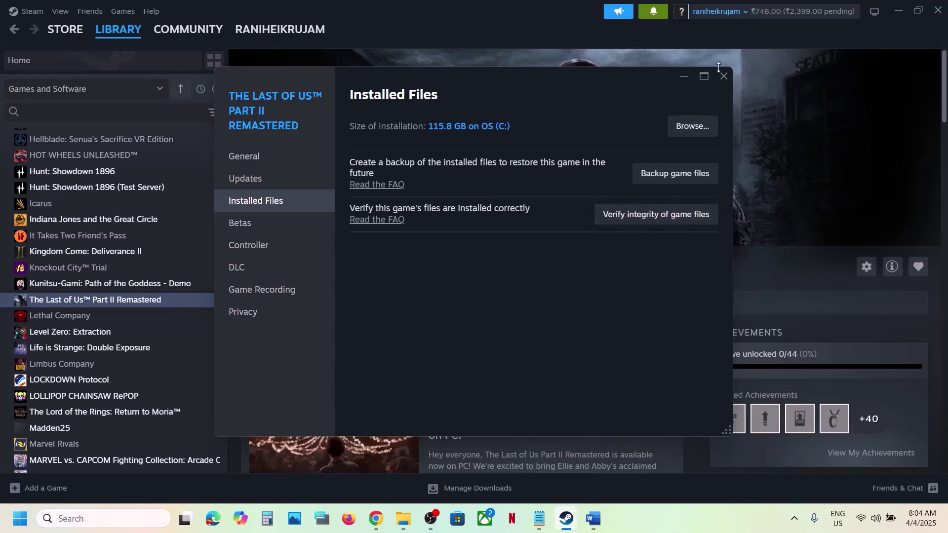
drag(718, 67, 720, 1)
click(723, 8)
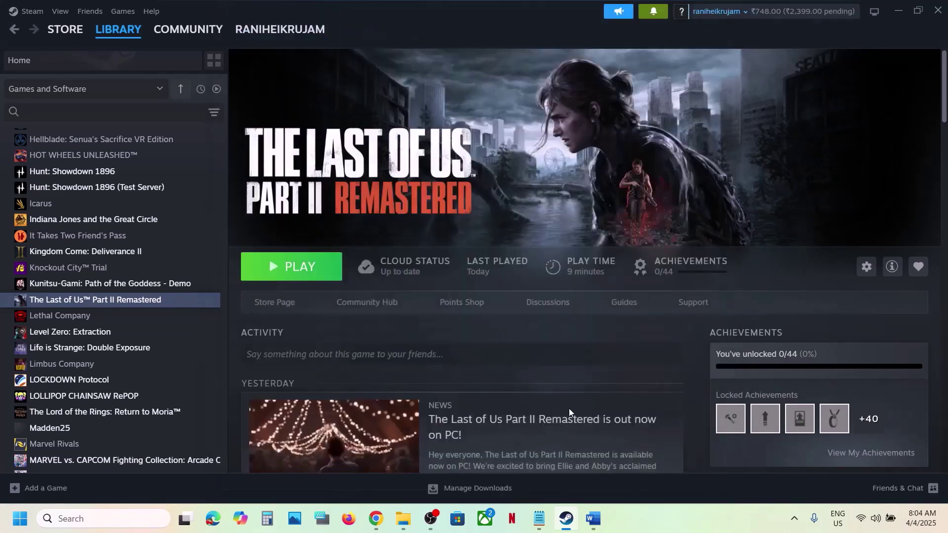
Return to the Word notes, find Step 3 and highlight the instruction to add the game exe to Malwarebytes
click(593, 518)
scroll(340, 284, down, 3)
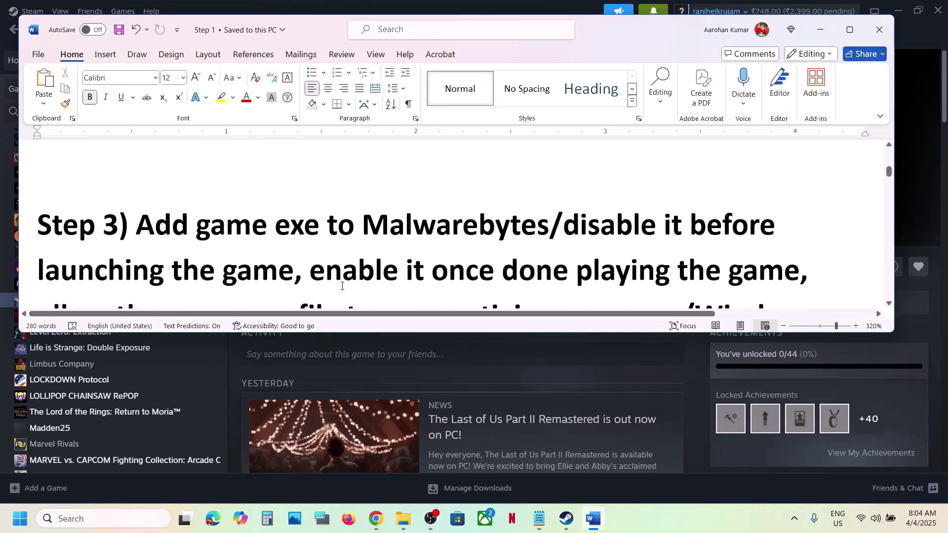
scroll(342, 285, down, 2)
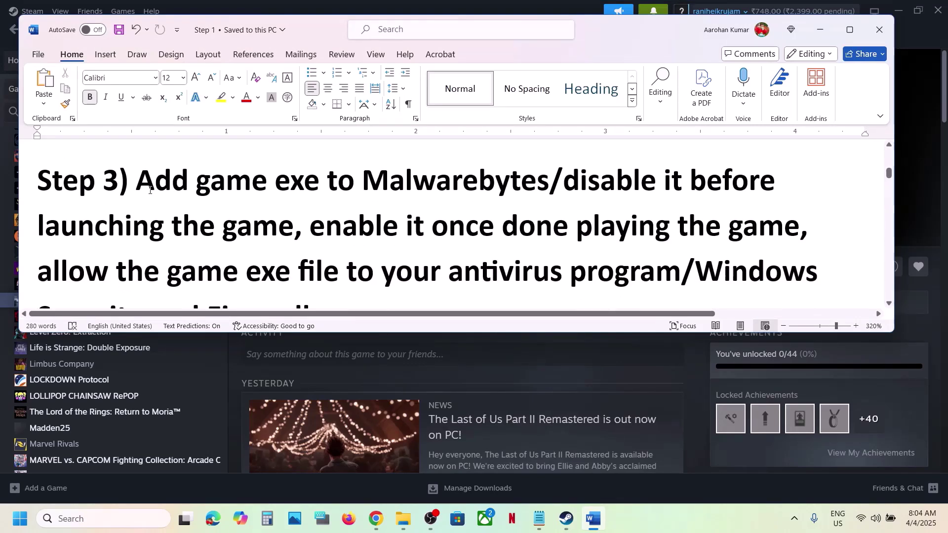
drag(150, 190, 437, 193)
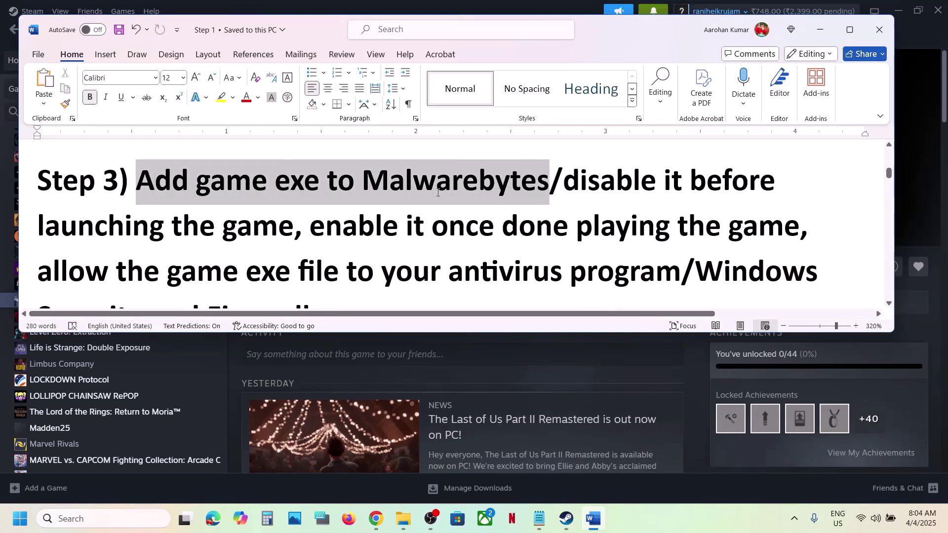
click(537, 187)
drag(366, 172, 548, 180)
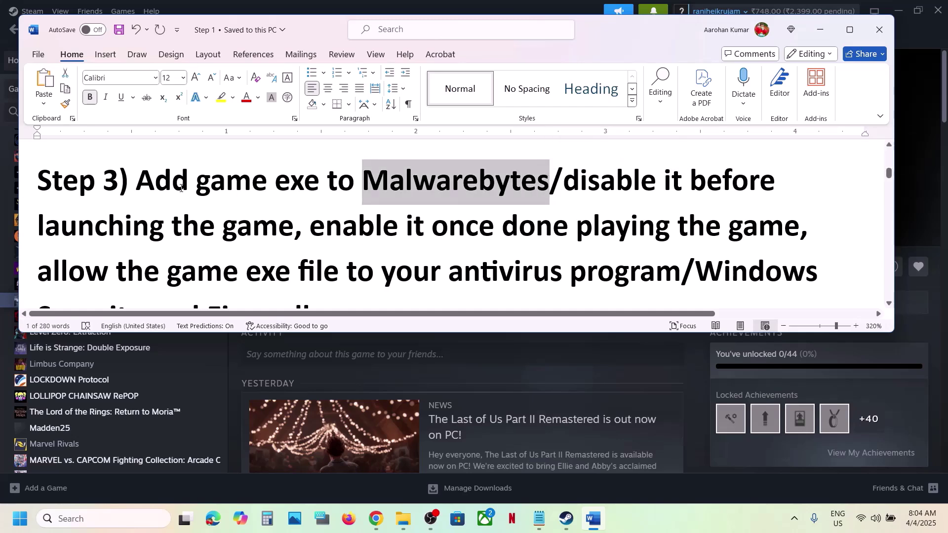
drag(181, 189, 364, 184)
click(454, 183)
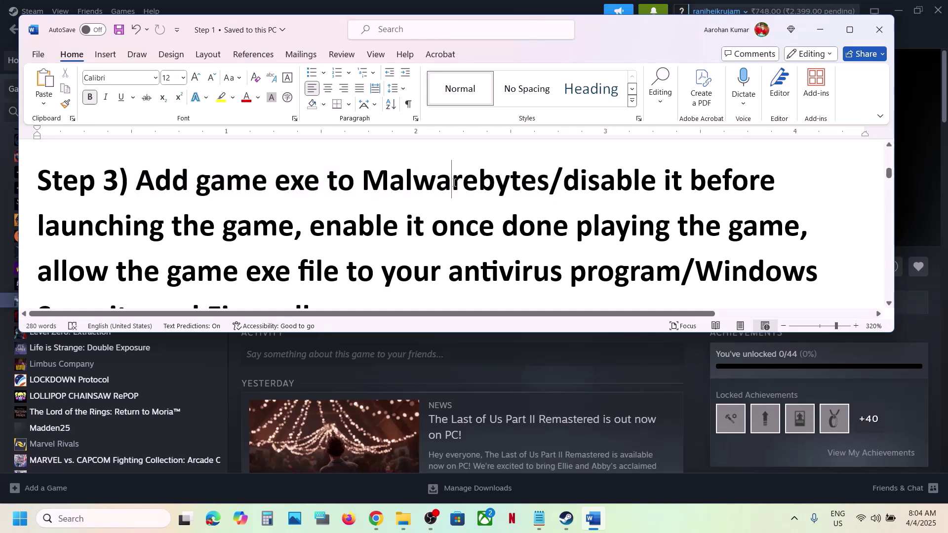
Highlight the Step 3 text about disabling Malwarebytes before launching the game and enabling it once done playing
drag(365, 181, 725, 234)
click(291, 238)
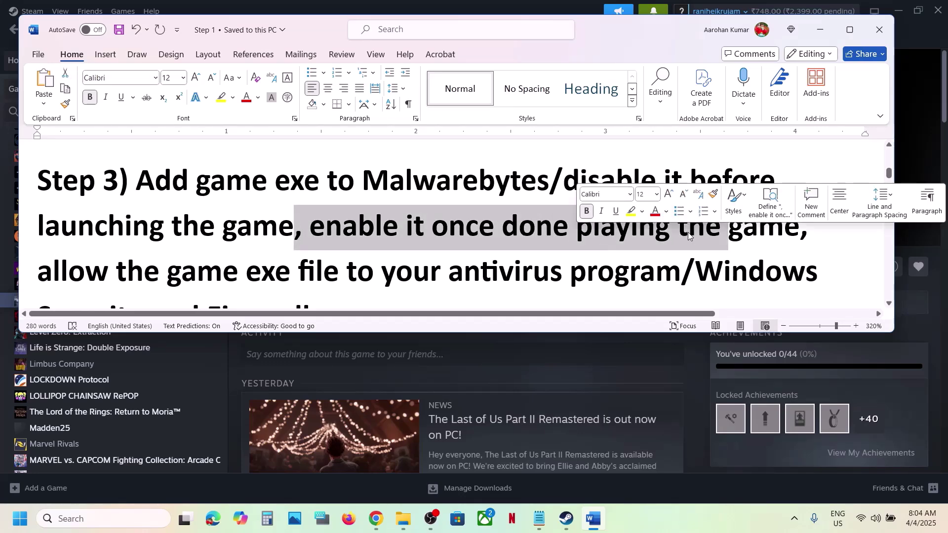
click(689, 228)
double_click(412, 176)
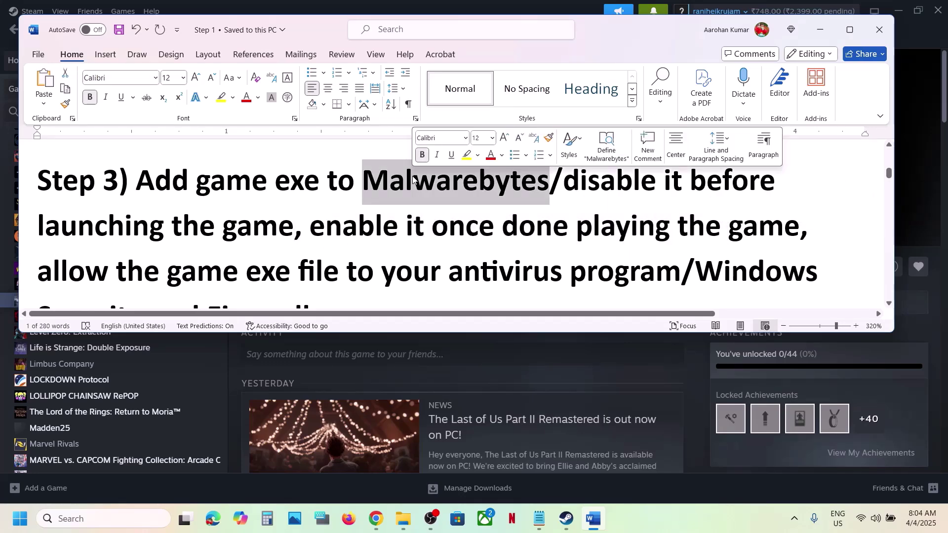
Highlight the Step 3 instruction to allow the game exe file in the antivirus program, and return to Steam
scroll(413, 177, down, 2)
scroll(413, 176, up, 2)
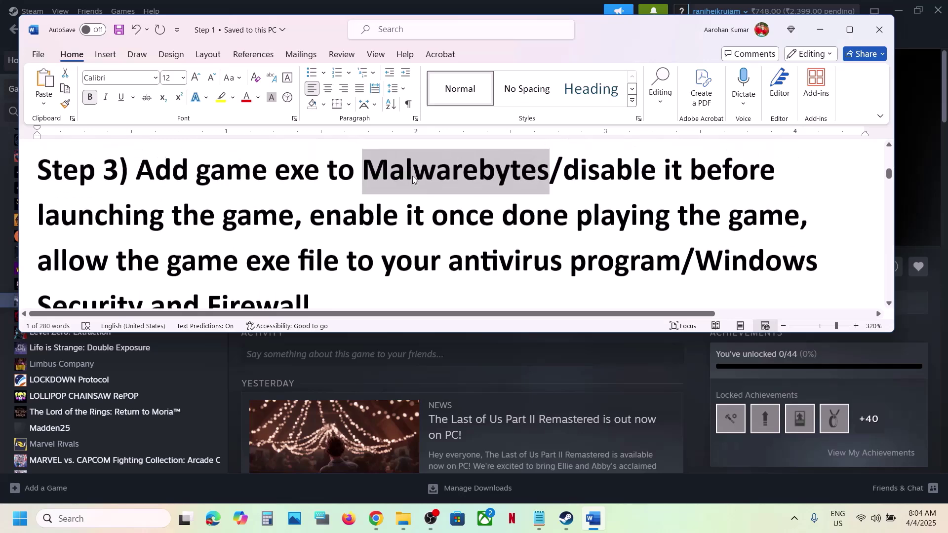
scroll(329, 233, down, 1)
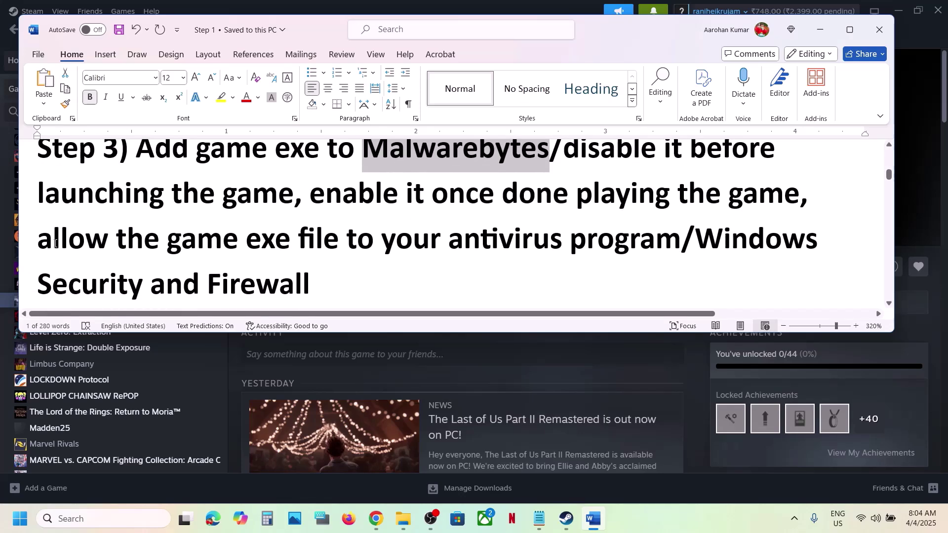
drag(54, 242, 680, 249)
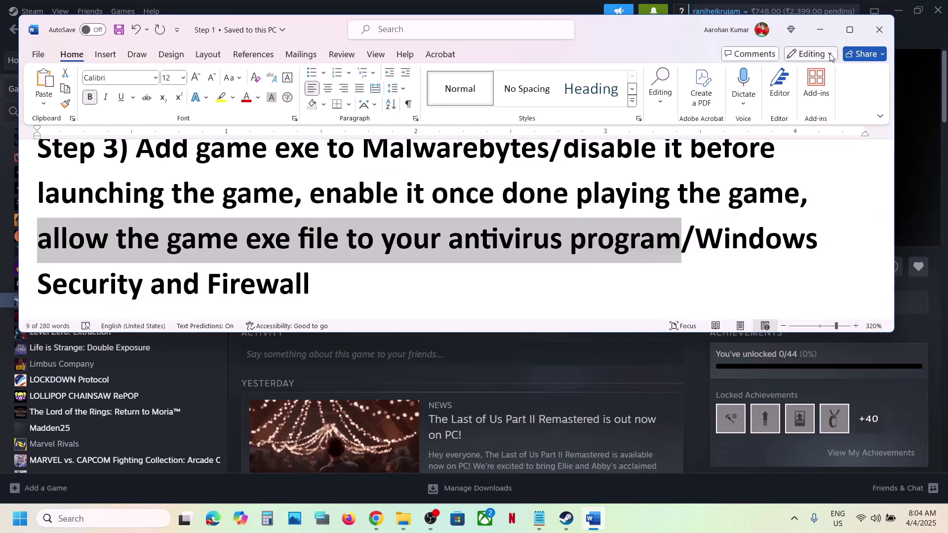
click(821, 35)
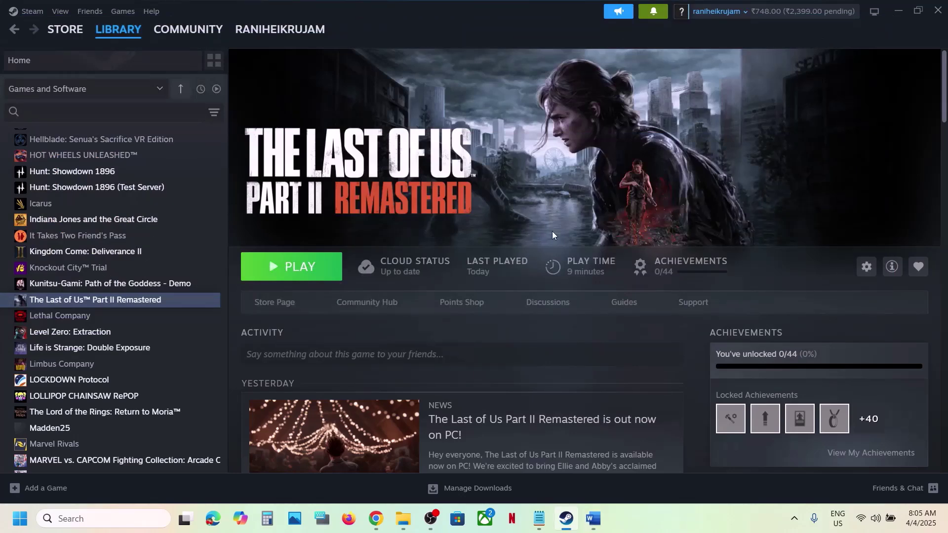
click(592, 519)
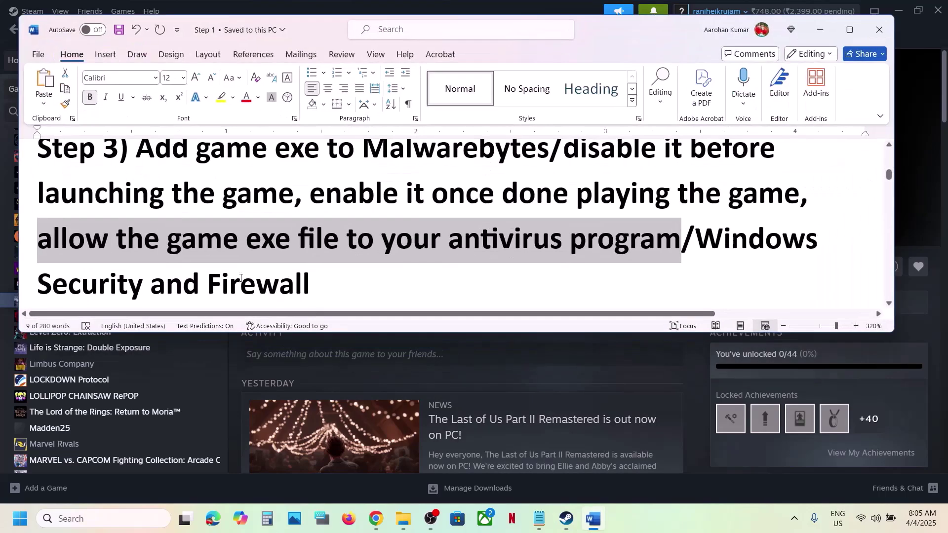
click(926, 216)
Open Virus & threat protection in Windows Security through the Privacy & security section of Windows Settings
key(super+i)
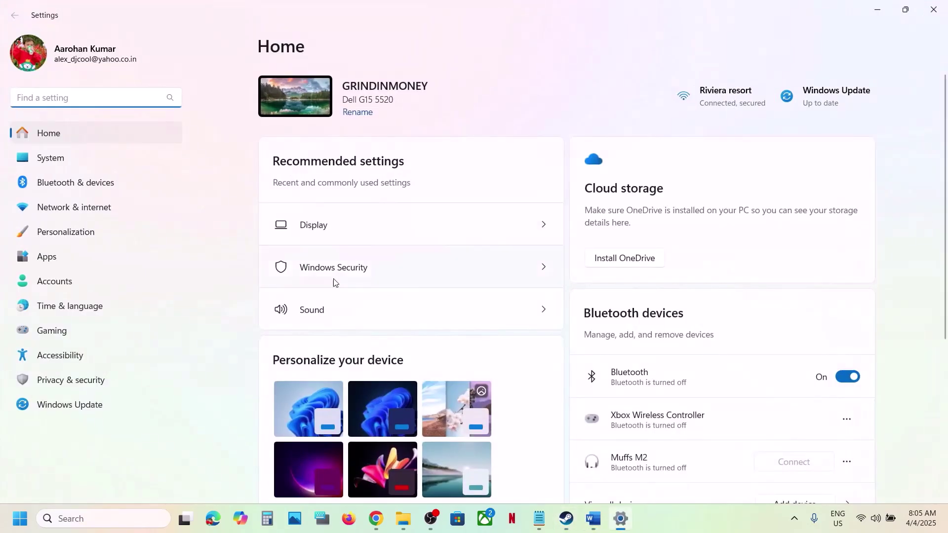
click(72, 386)
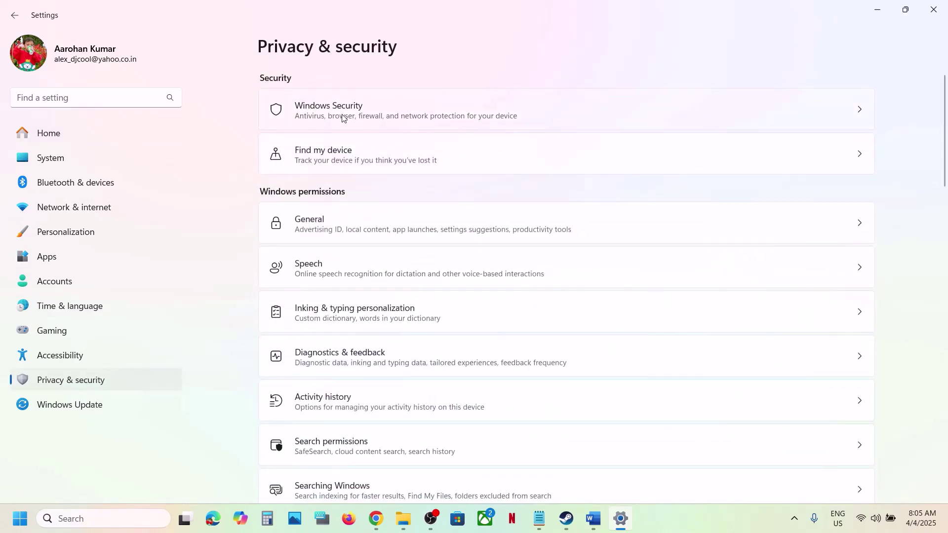
click(395, 127)
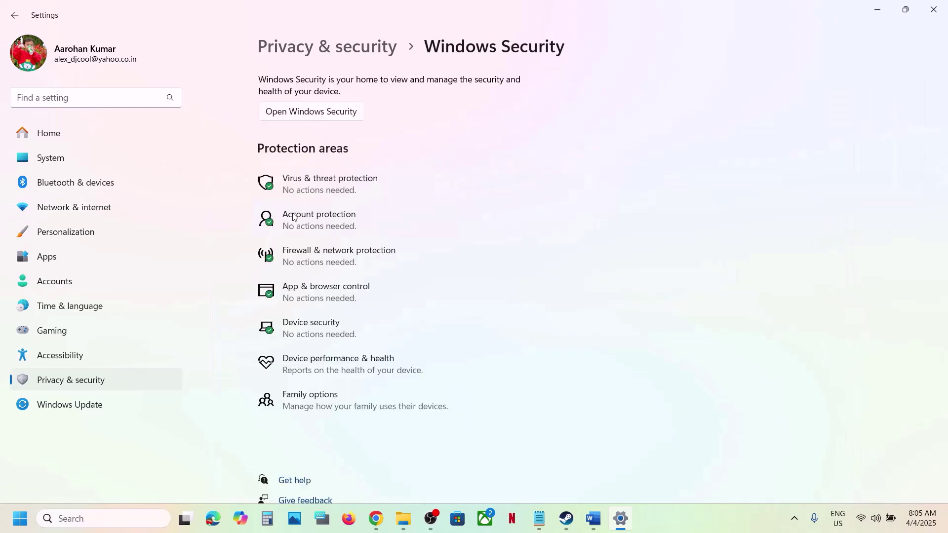
click(344, 190)
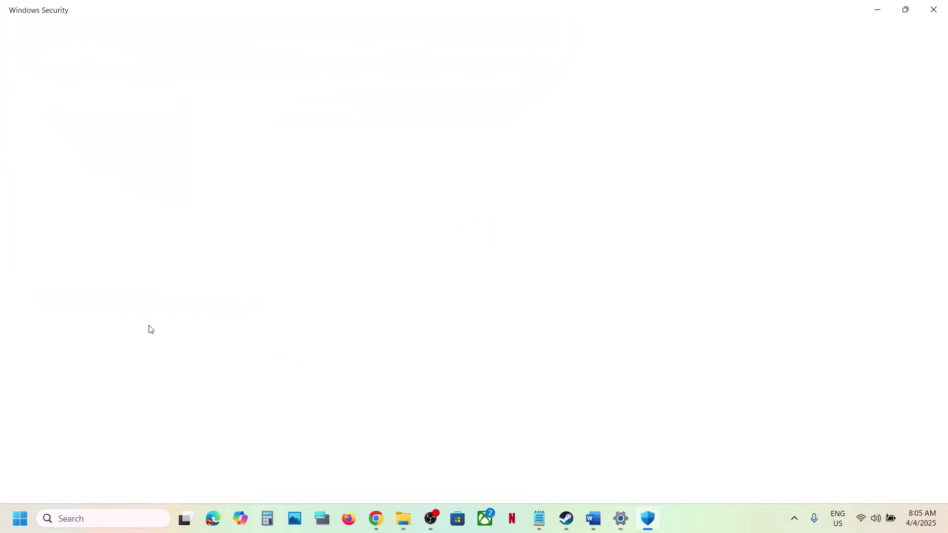
key(alt+Tab)
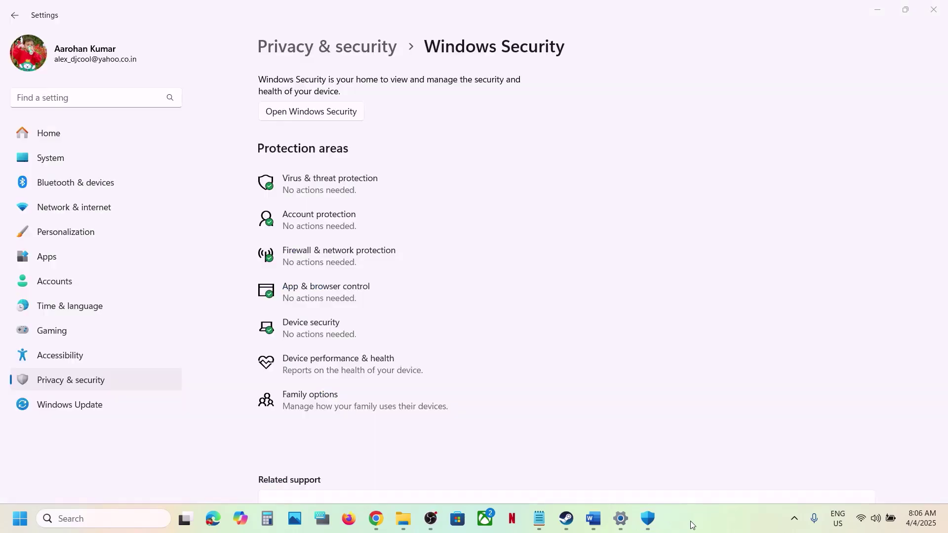
click(353, 189)
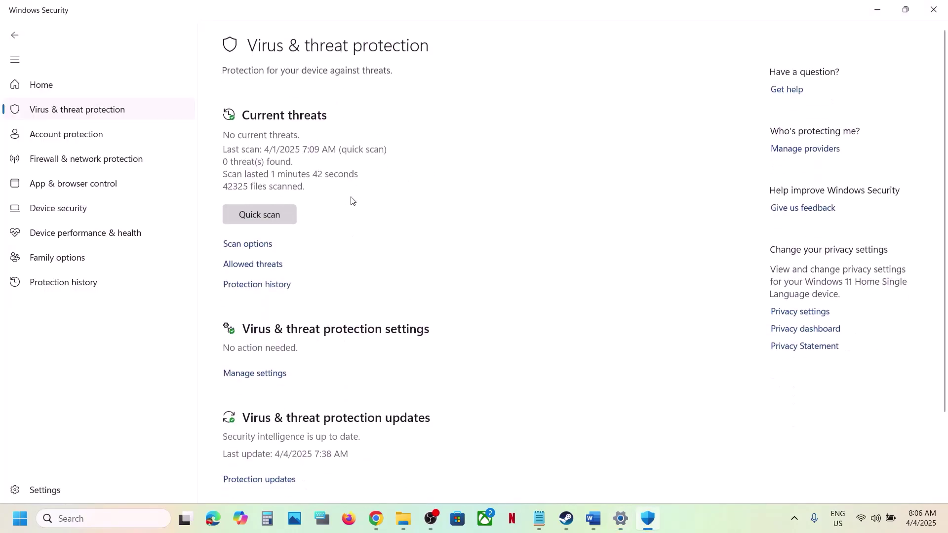
Under Ransomware protection, open the apps allowed through Controlled folder access and start adding an allowed app by browsing all apps
scroll(355, 212, down, 3)
scroll(358, 223, up, 1)
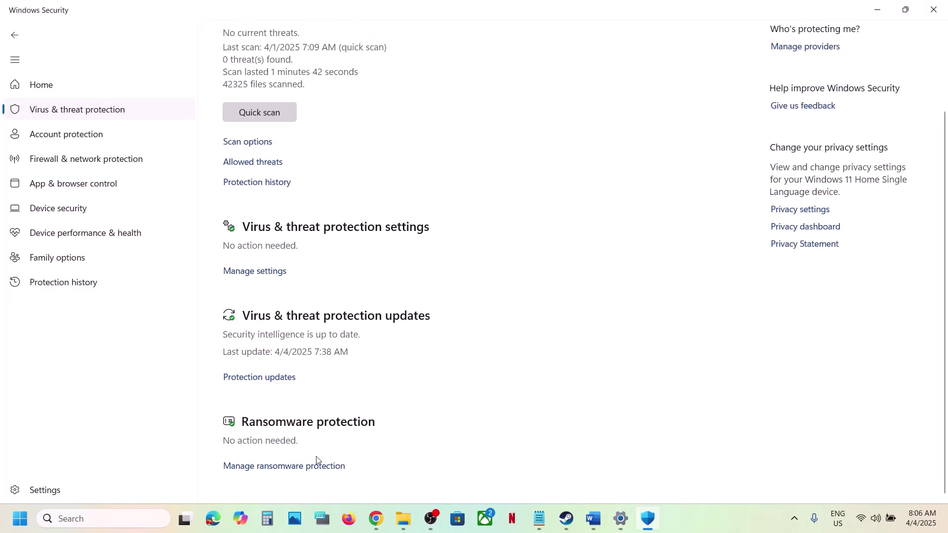
click(286, 466)
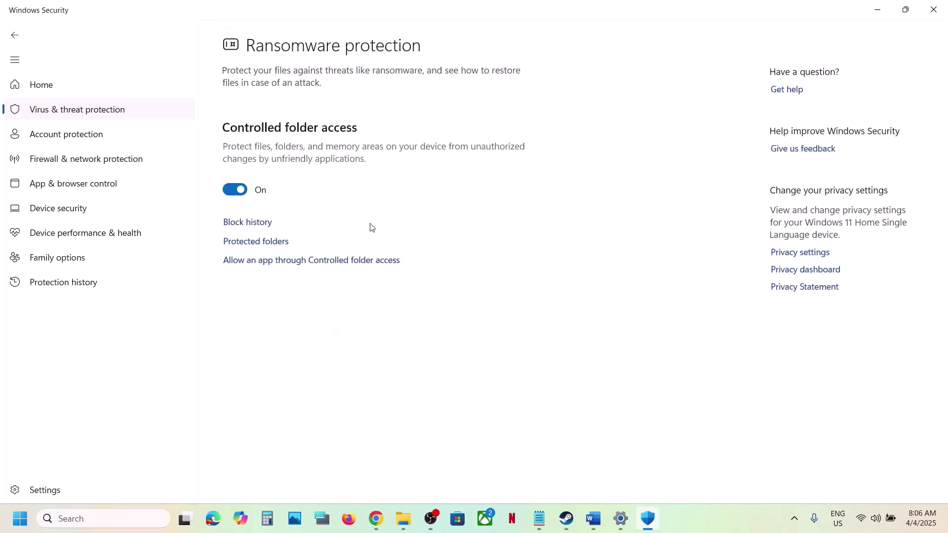
click(304, 261)
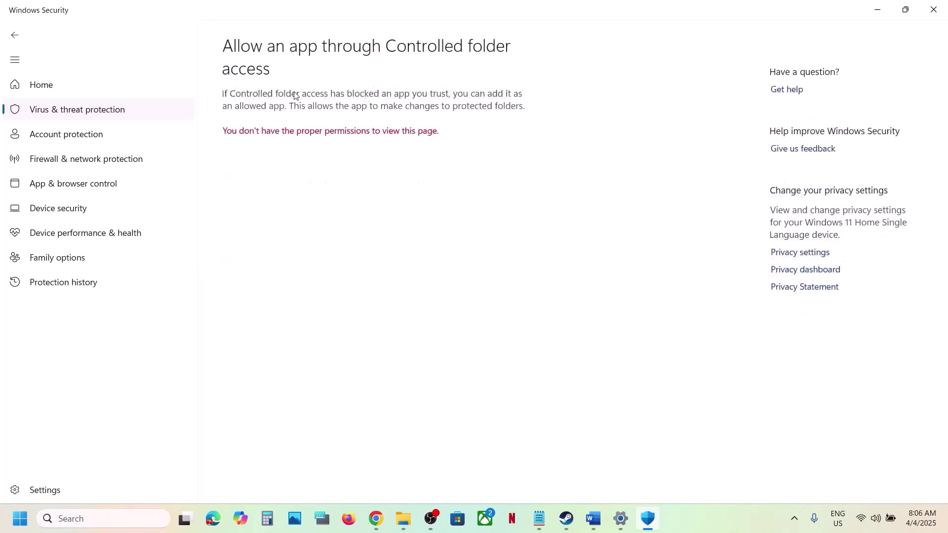
scroll(296, 128, down, 3)
click(299, 61)
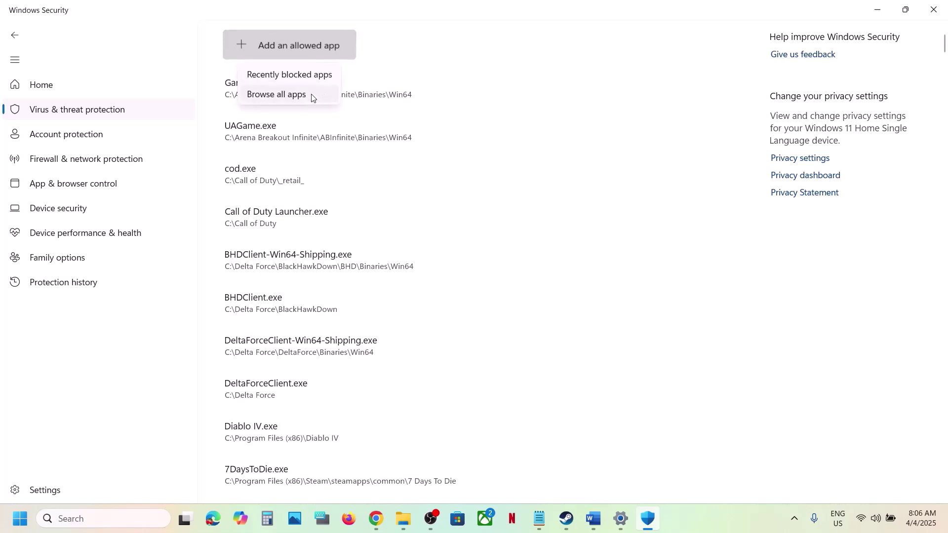
click(311, 94)
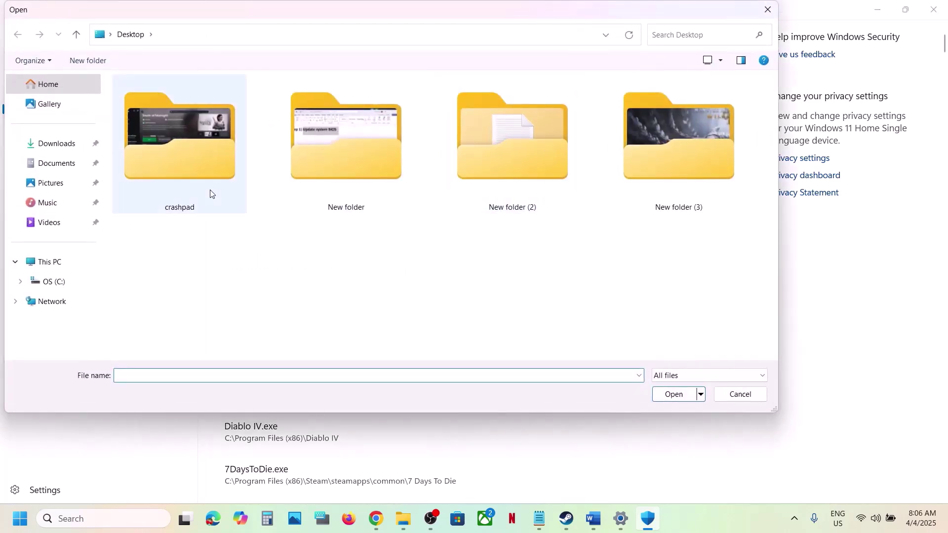
In the file chooser, browse to C:\Program Files (x86)\Steam\steamapps\common\The Last of Us Part II
click(61, 262)
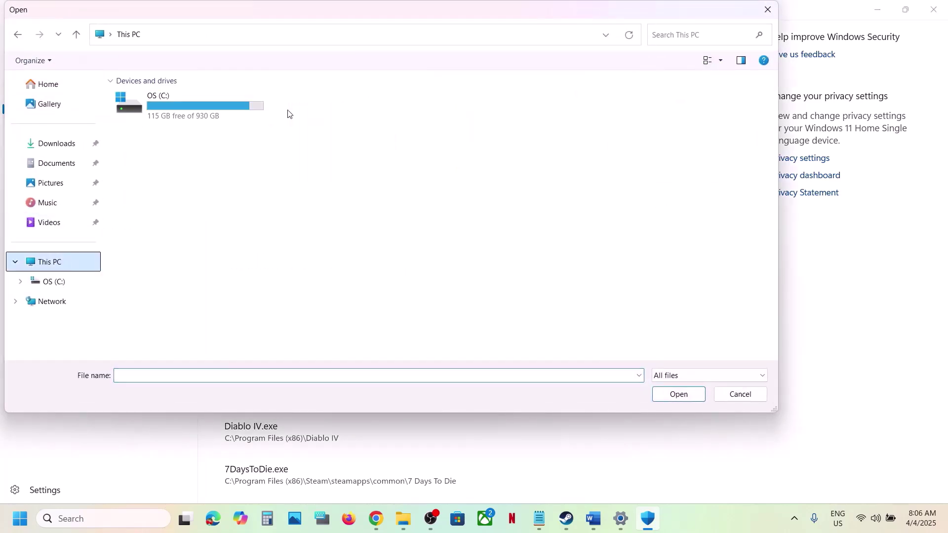
double_click(206, 107)
click(188, 227)
double_click(187, 229)
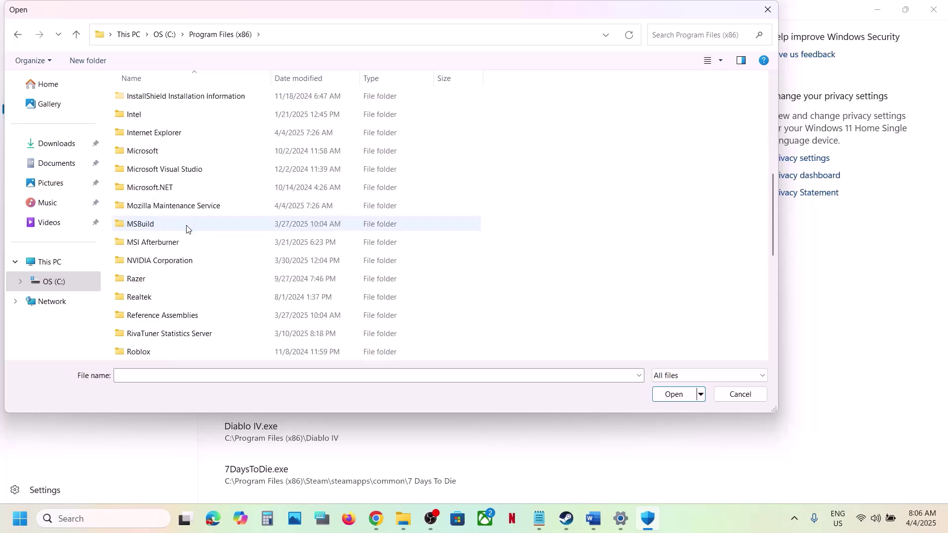
scroll(178, 247, down, 3)
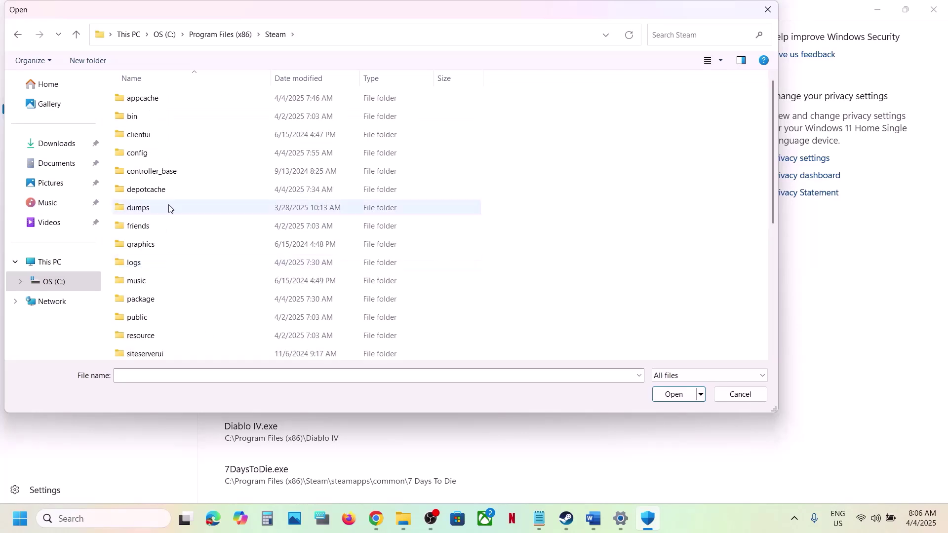
scroll(171, 212, down, 5)
double_click(157, 157)
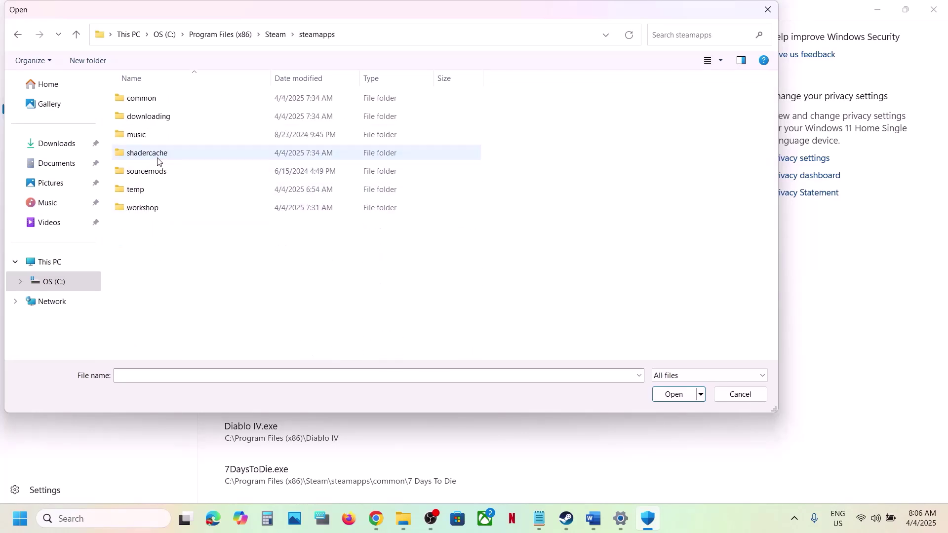
double_click(154, 98)
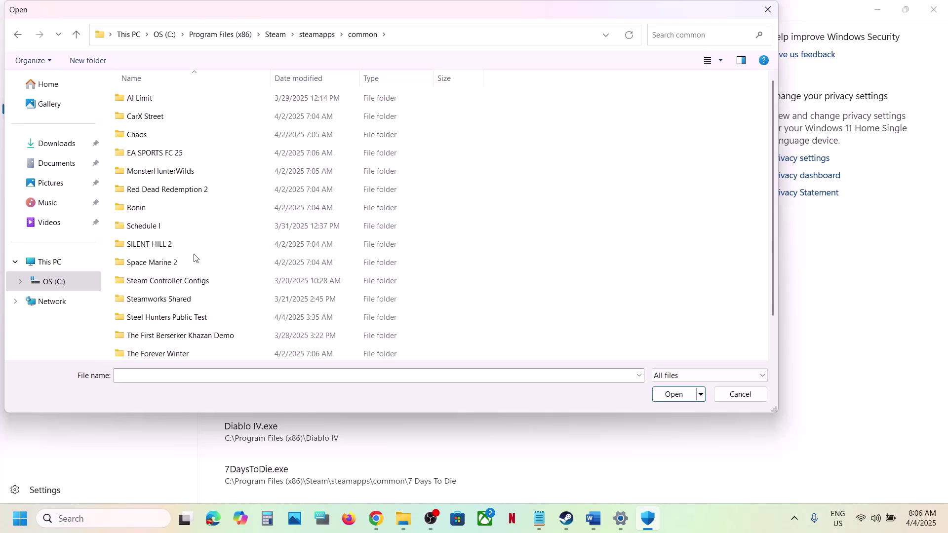
scroll(163, 250, down, 1)
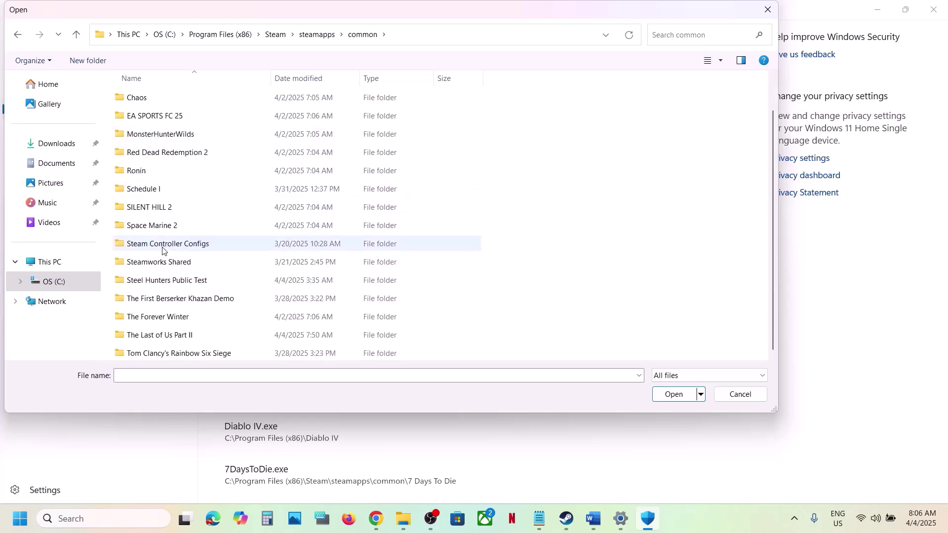
click(165, 336)
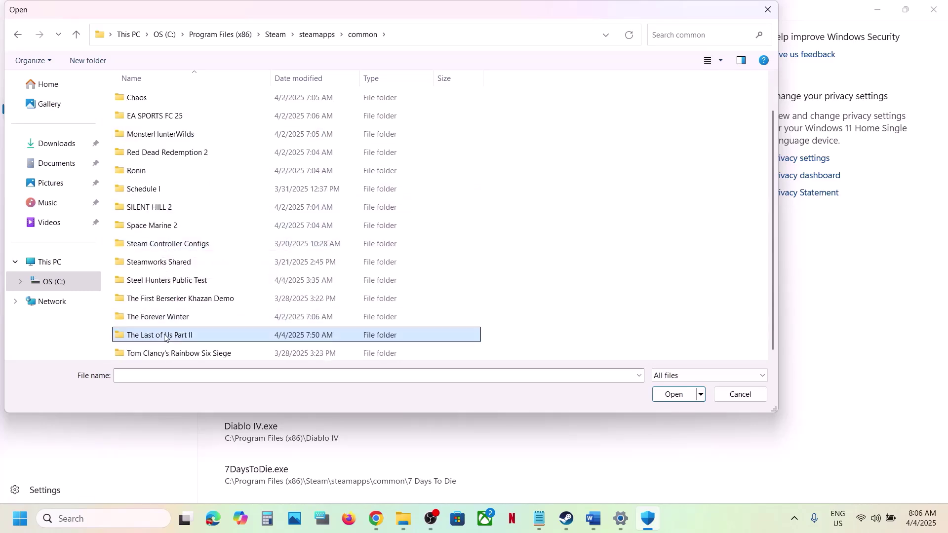
double_click(193, 335)
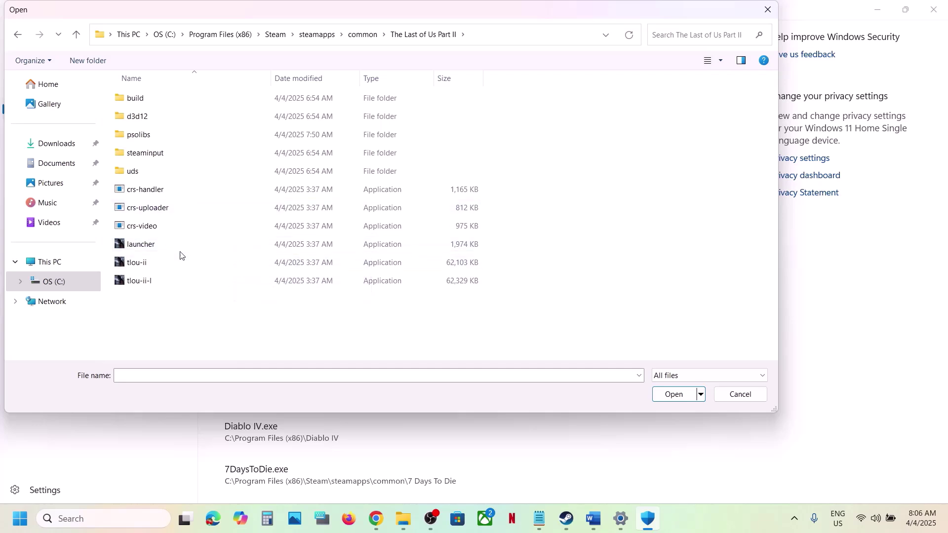
Allow the tlou-ii and tlou-ii-l applications through Controlled folder access
click(154, 265)
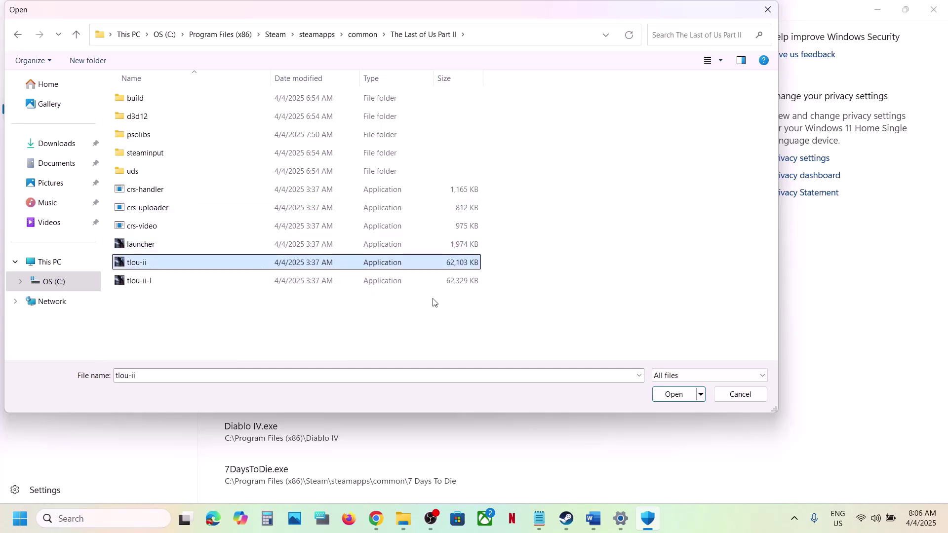
click(671, 394)
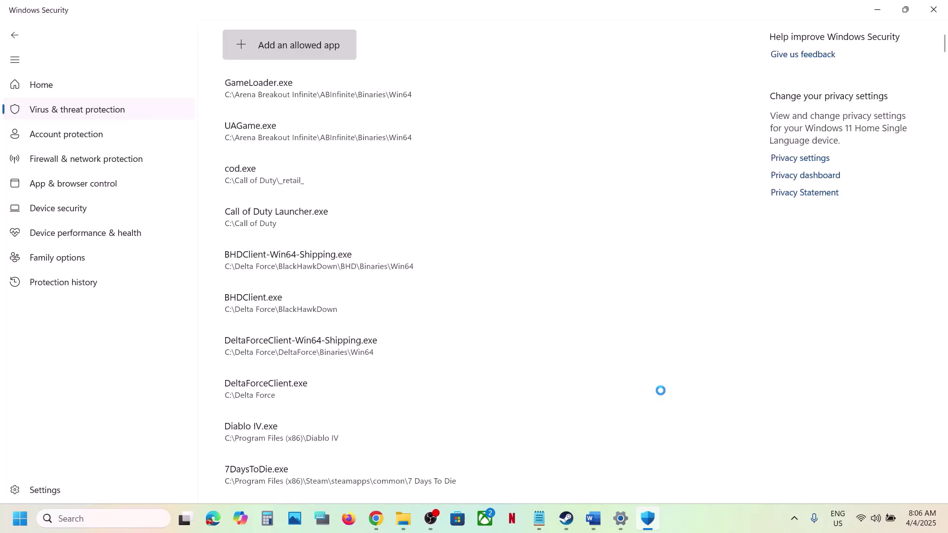
click(324, 55)
click(297, 92)
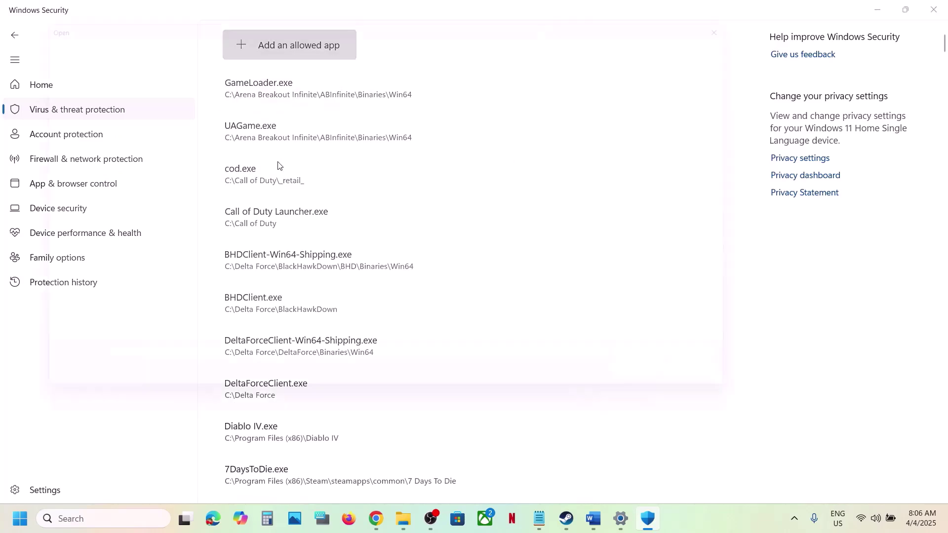
click(142, 288)
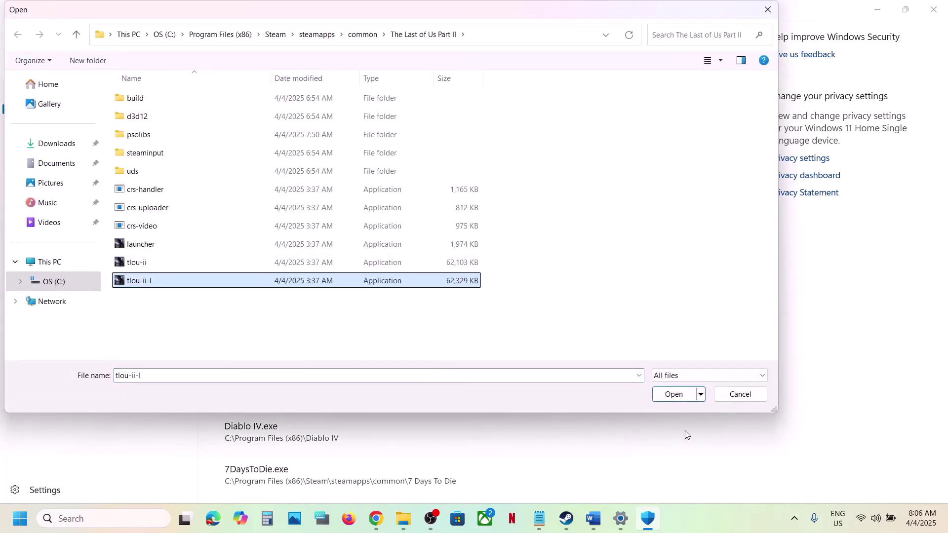
click(677, 390)
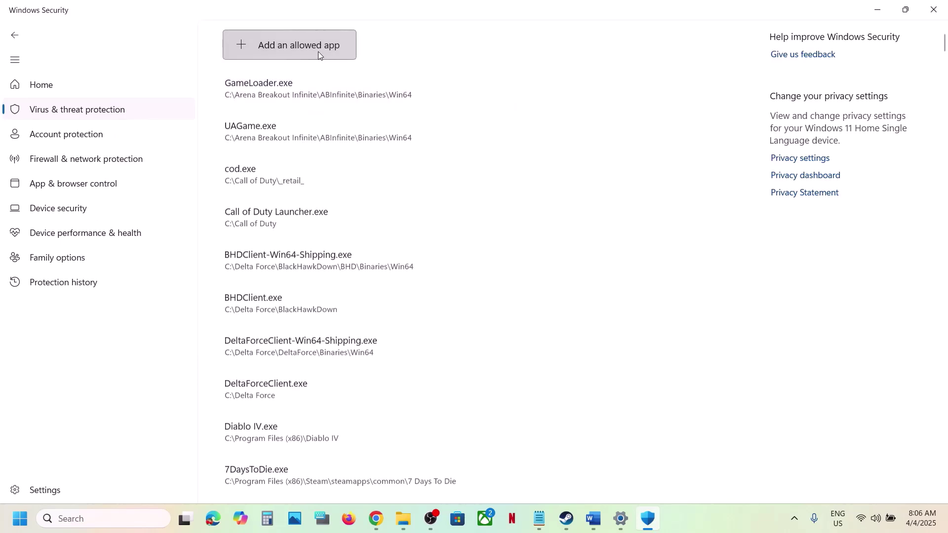
Add the game's launcher application to the apps allowed through Controlled folder access
click(317, 51)
click(299, 92)
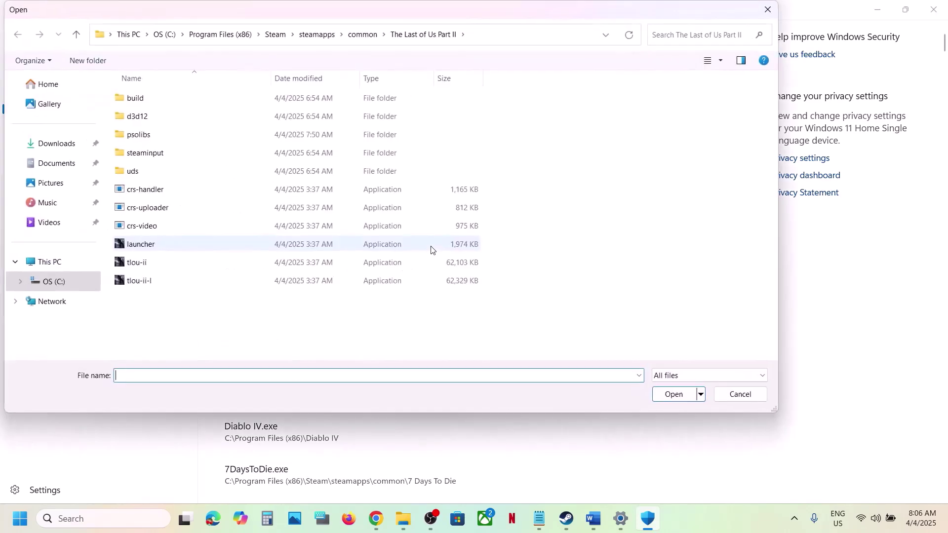
click(146, 249)
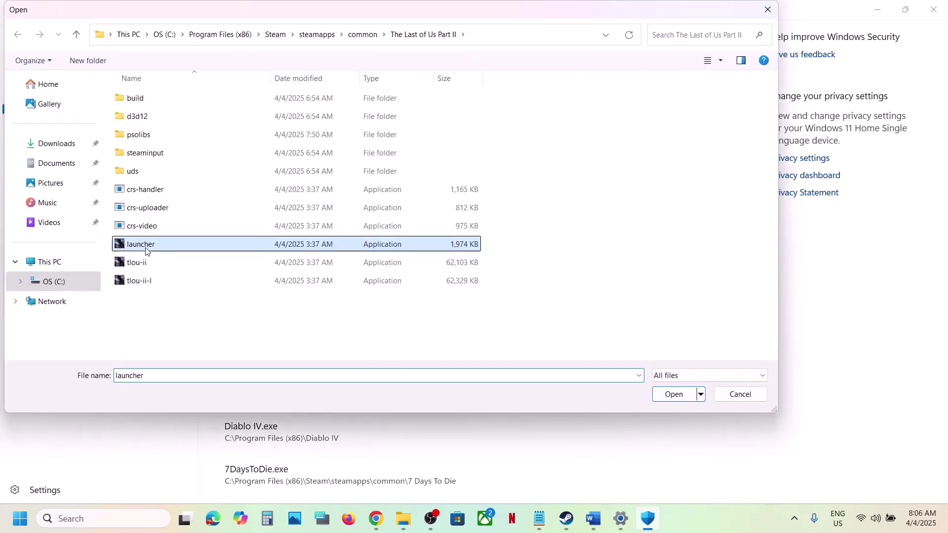
click(671, 398)
Open Control Panel and go to the page for allowing an app or feature through Windows Defender Firewall
click(120, 519)
text(control)
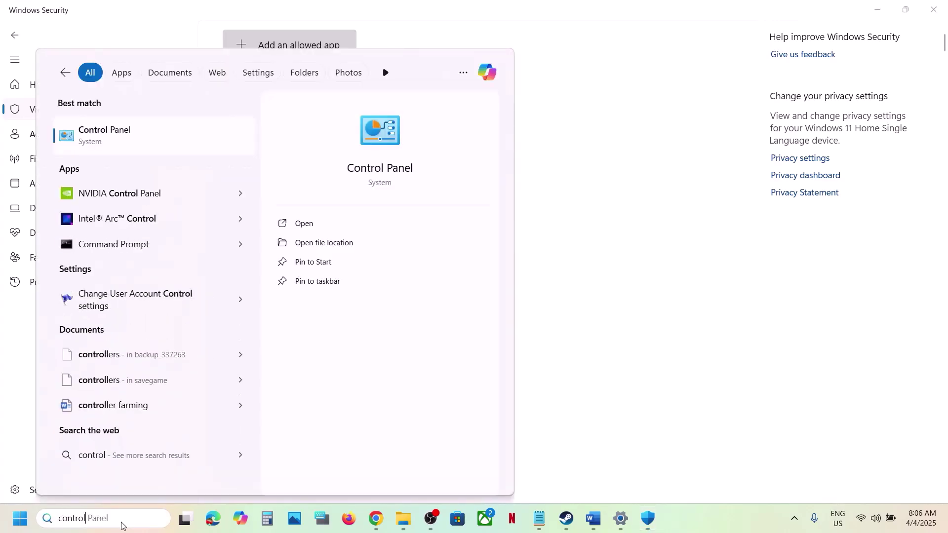
key(Return)
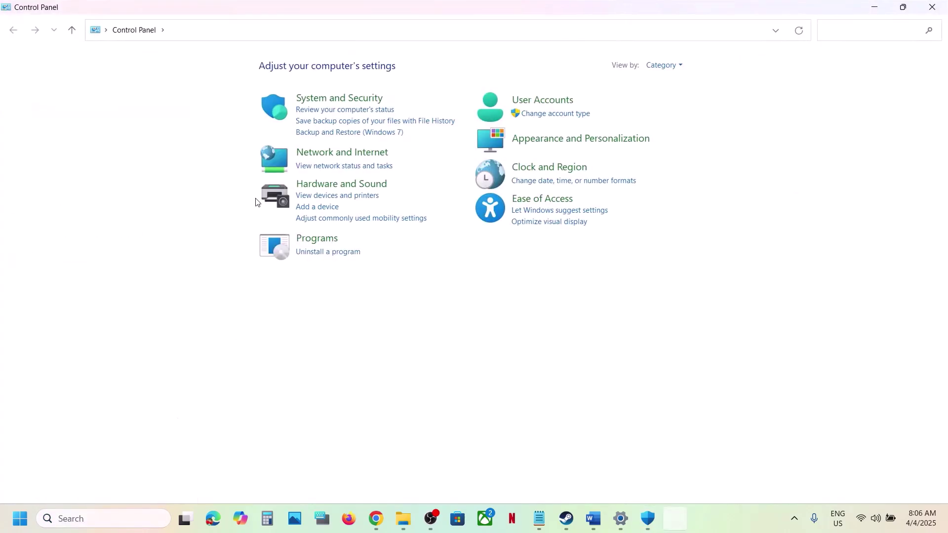
click(347, 107)
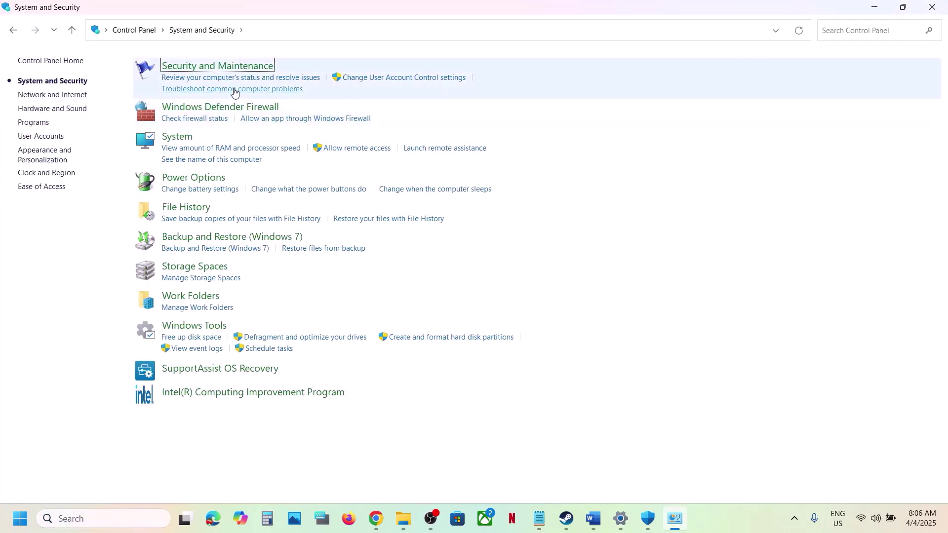
click(225, 108)
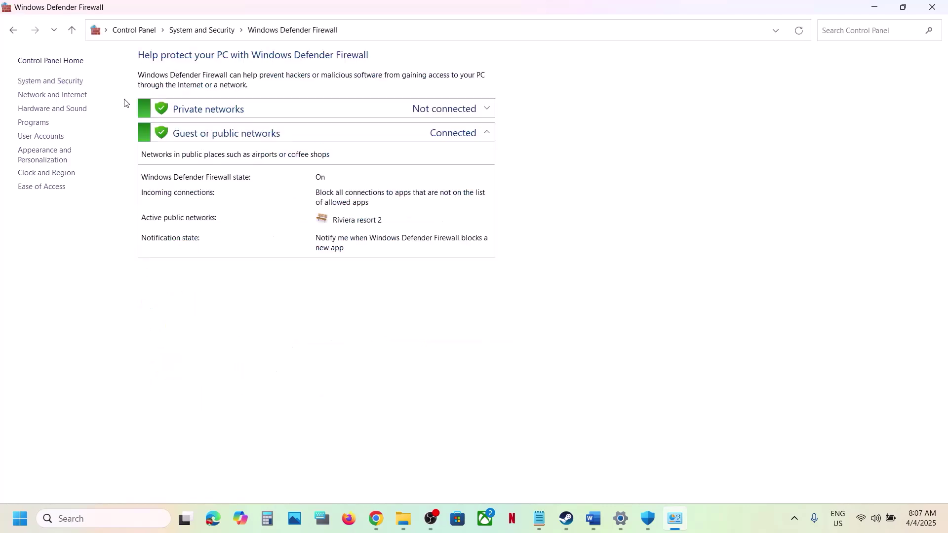
click(61, 96)
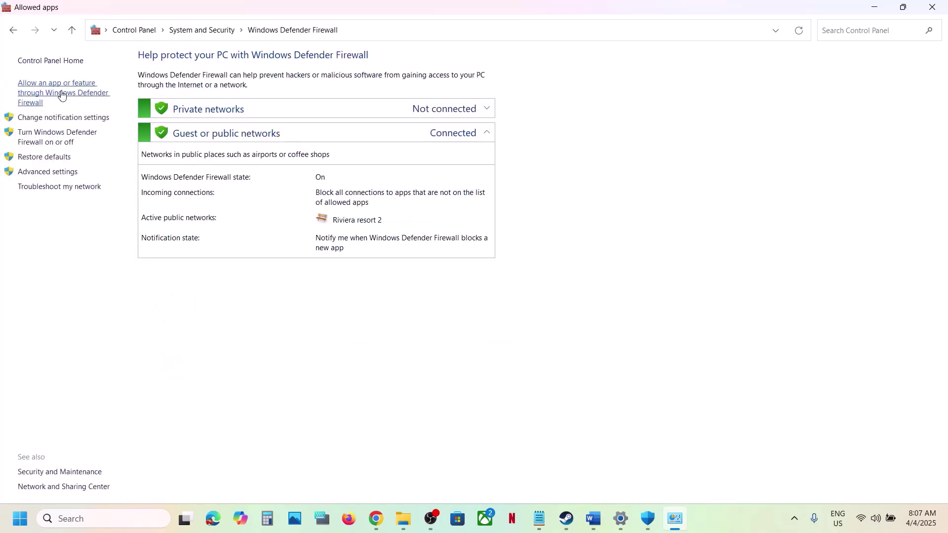
Enable changes to the firewall's allowed apps and start browsing for another app to allow
click(621, 96)
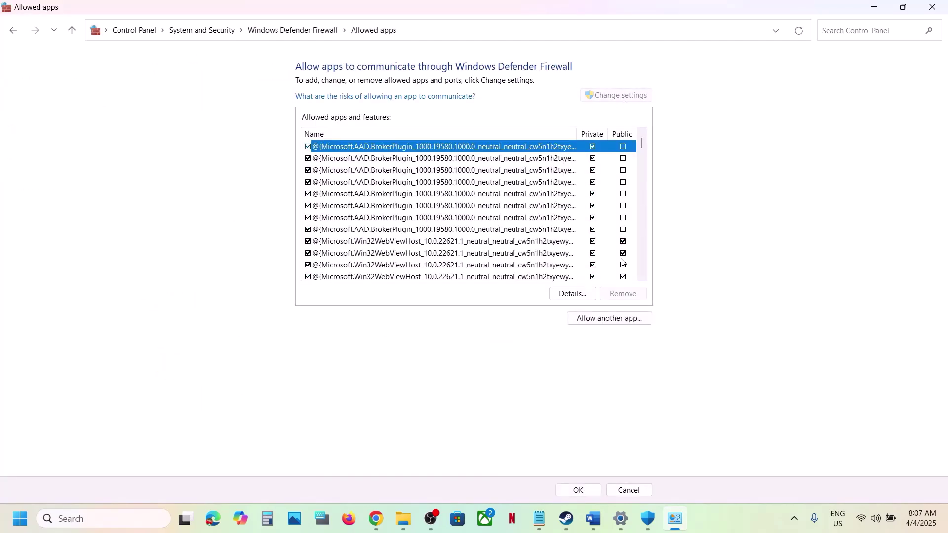
click(603, 316)
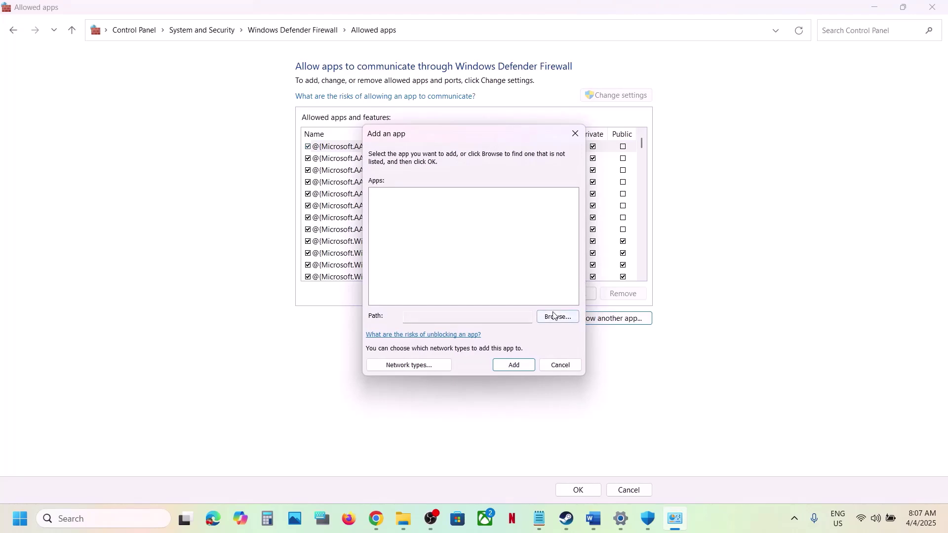
click(554, 316)
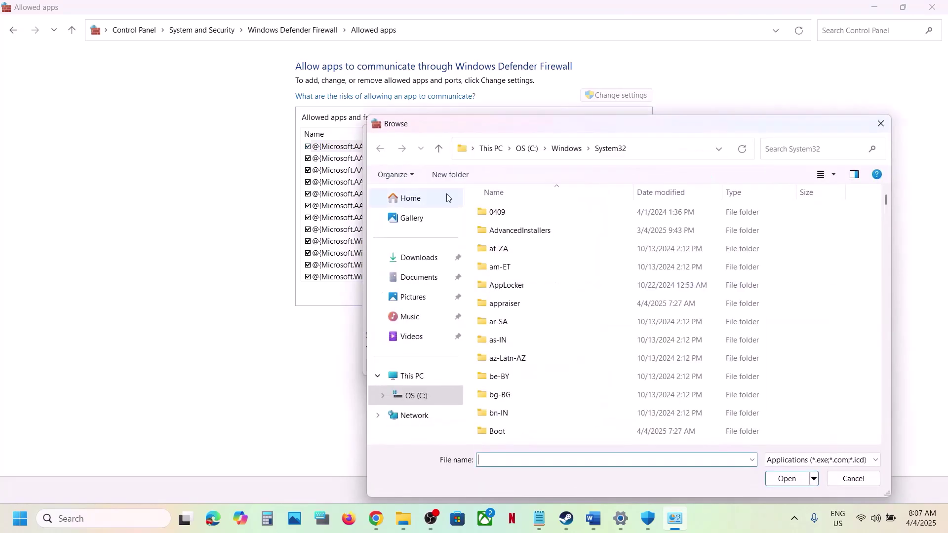
Browse to The Last of Us Part II folder under C:\Program Files (x86)\Steam\steamapps\common for the firewall exception
click(422, 380)
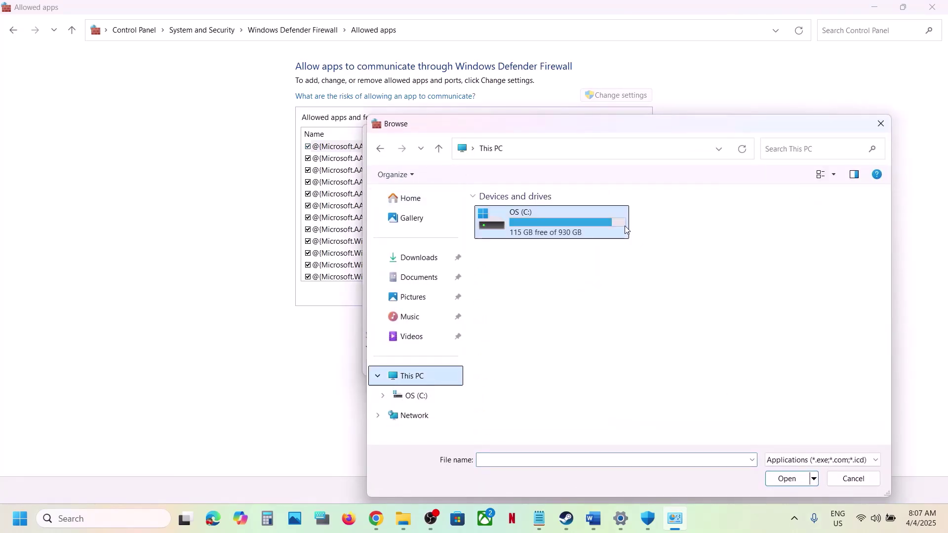
double_click(553, 210)
scroll(540, 314, down, 3)
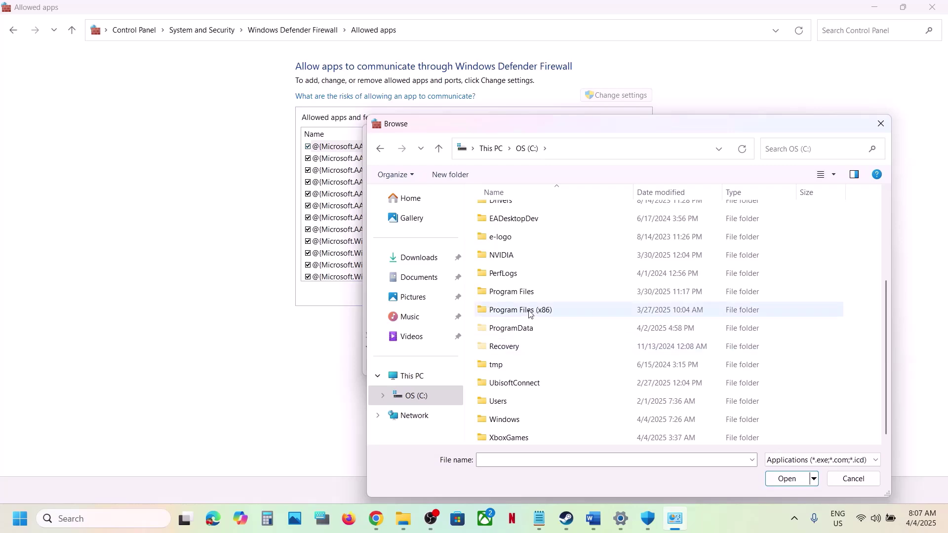
double_click(529, 310)
scroll(523, 314, down, 3)
scroll(526, 312, down, 5)
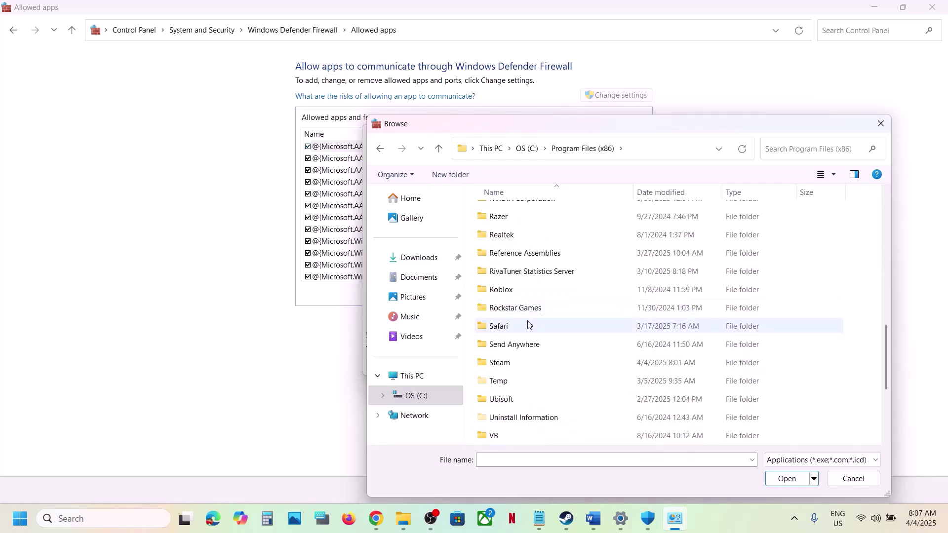
double_click(505, 361)
scroll(526, 304, down, 3)
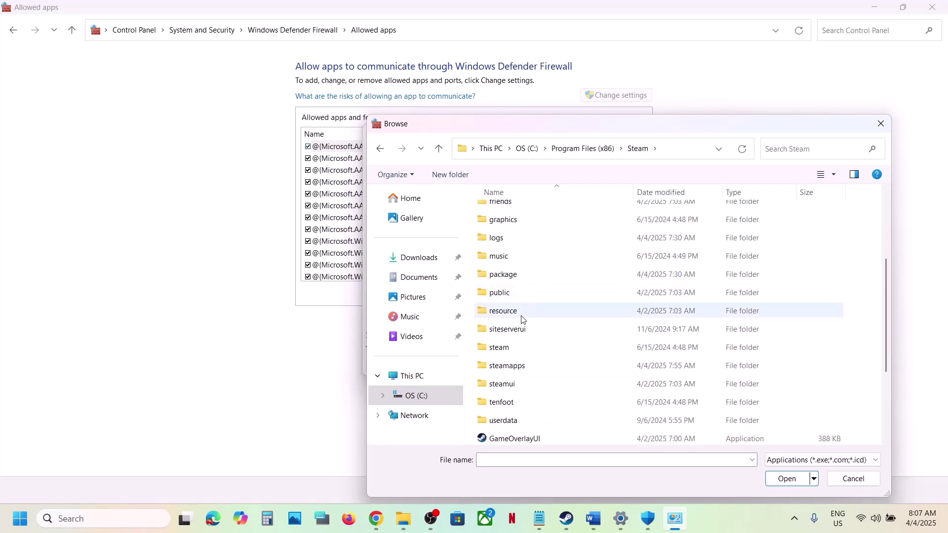
click(515, 367)
double_click(517, 366)
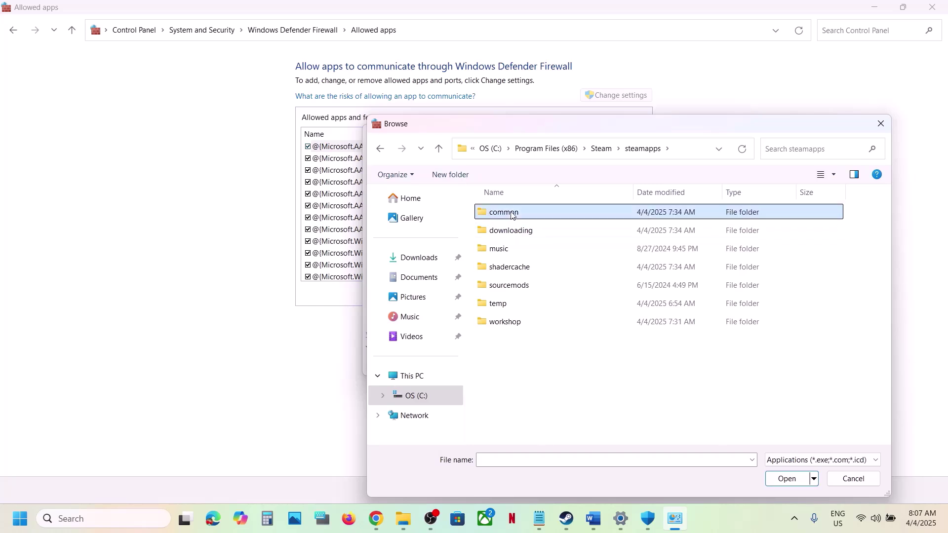
double_click(513, 212)
scroll(603, 315, down, 1)
double_click(556, 422)
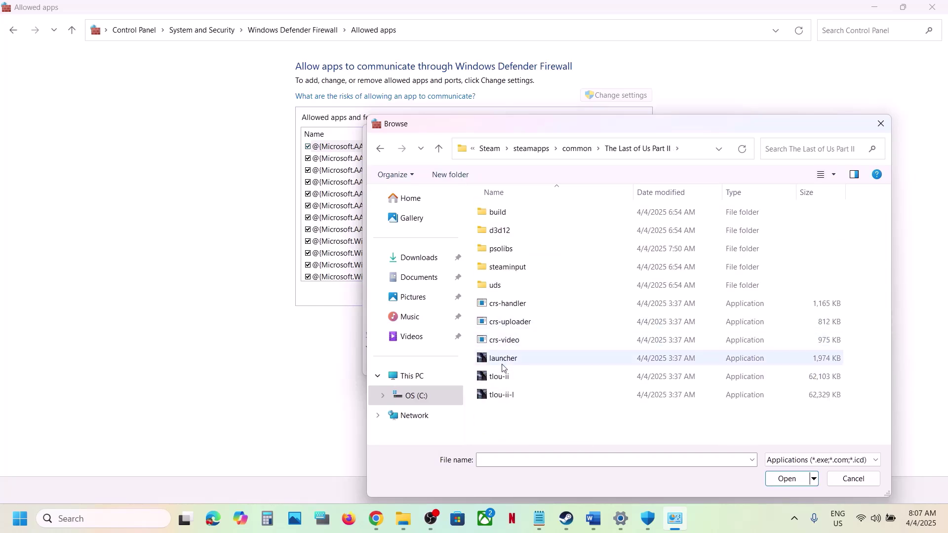
Try to add the game's launcher application to the apps allowed through Windows Defender Firewall
click(502, 364)
click(787, 478)
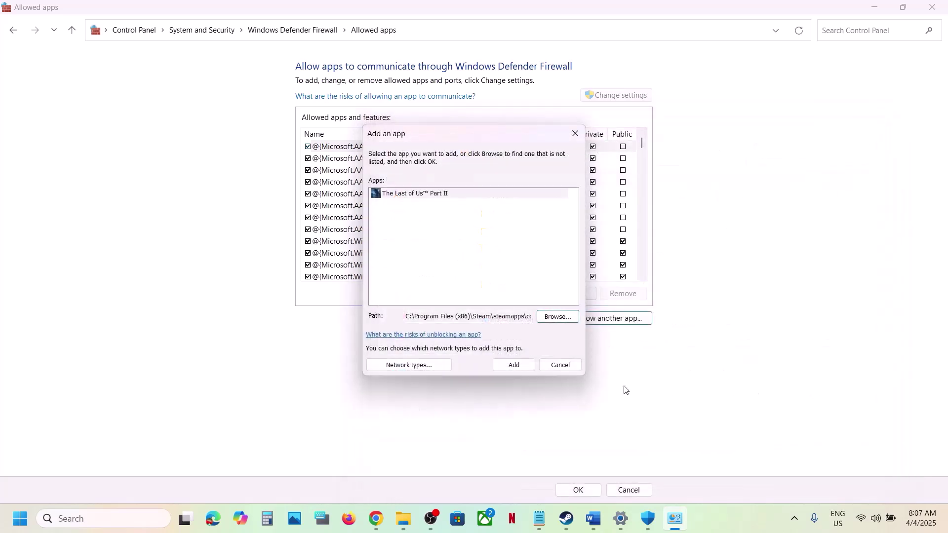
click(514, 365)
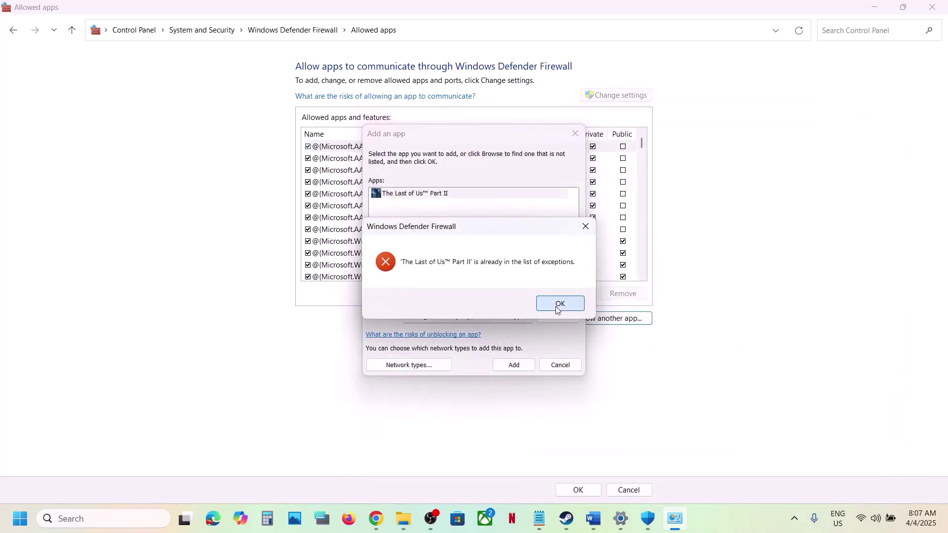
click(558, 304)
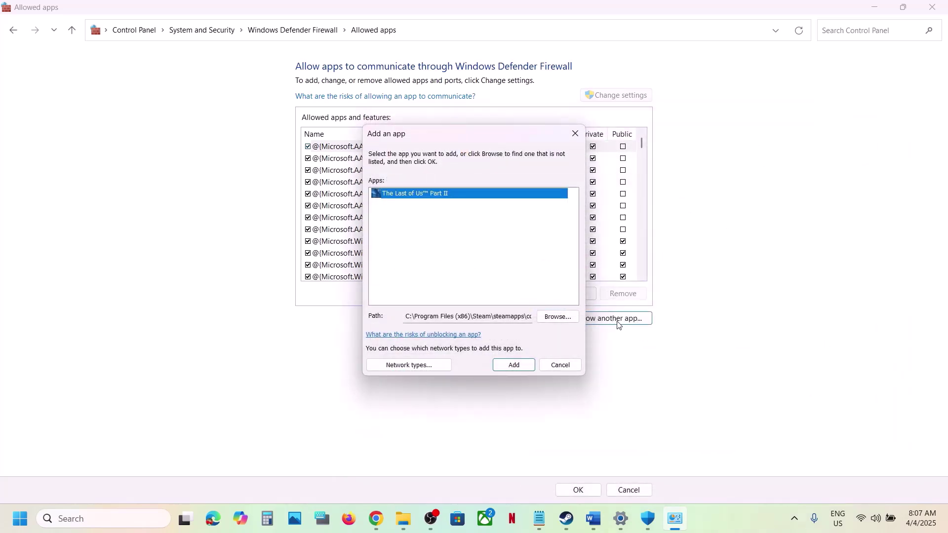
Add the tlou-ii application from the game folder to the apps allowed through Windows Defender Firewall
click(570, 321)
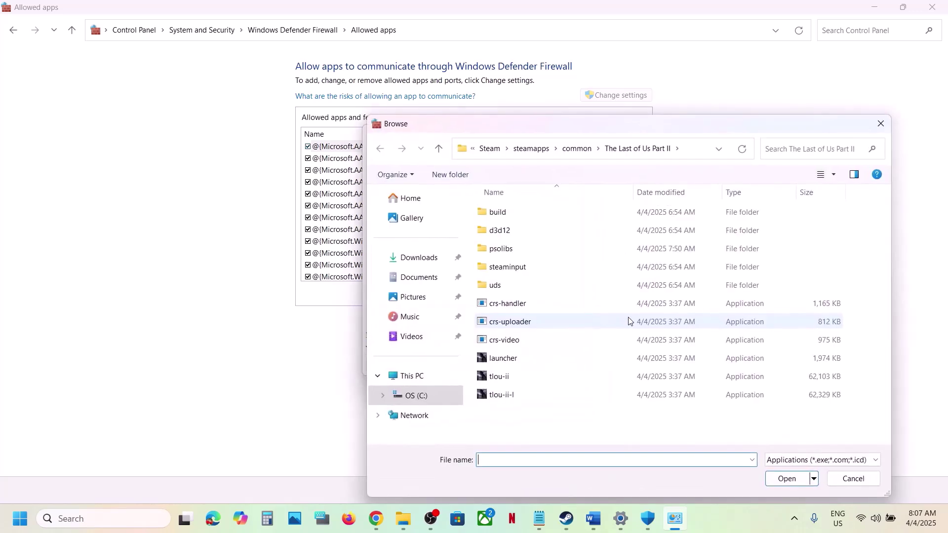
click(507, 378)
click(787, 478)
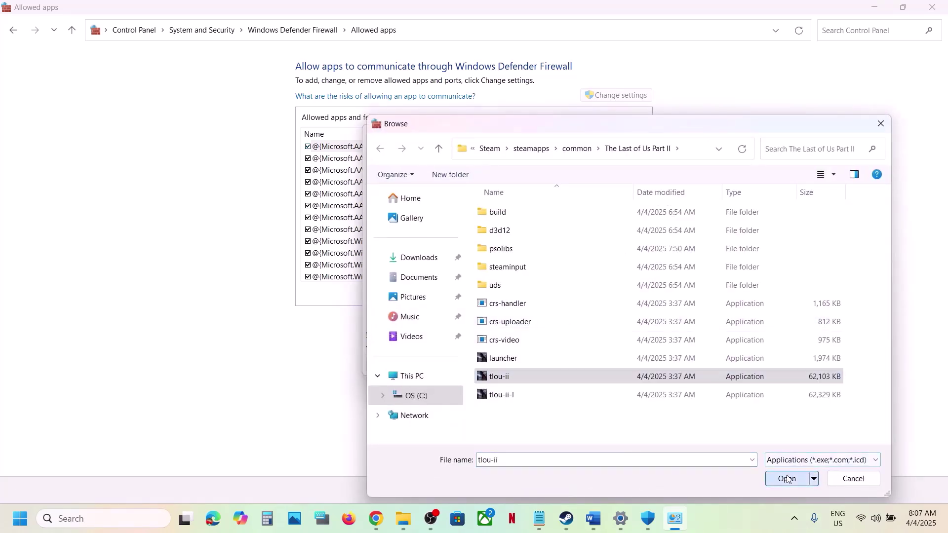
click(501, 364)
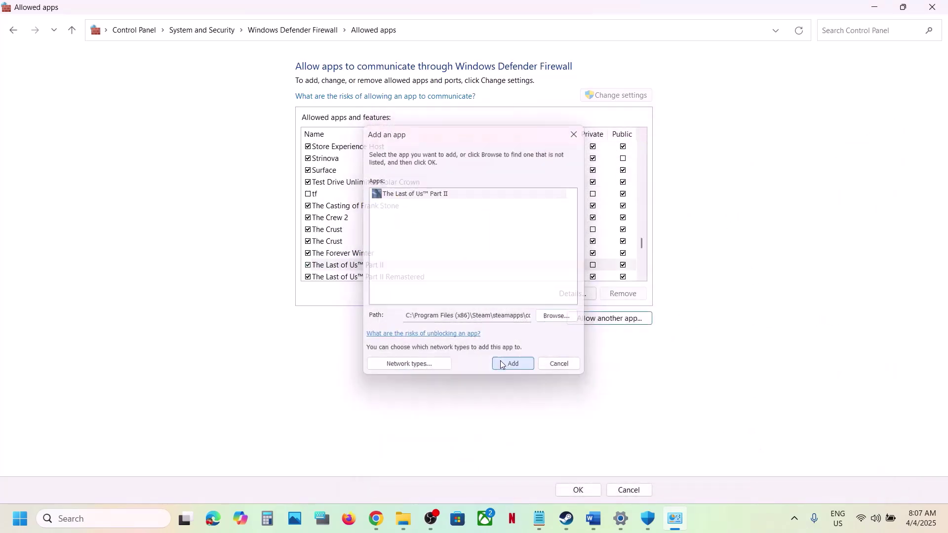
Add the tlou-ii-l application from the game folder to the apps allowed through Windows Defender Firewall
click(612, 319)
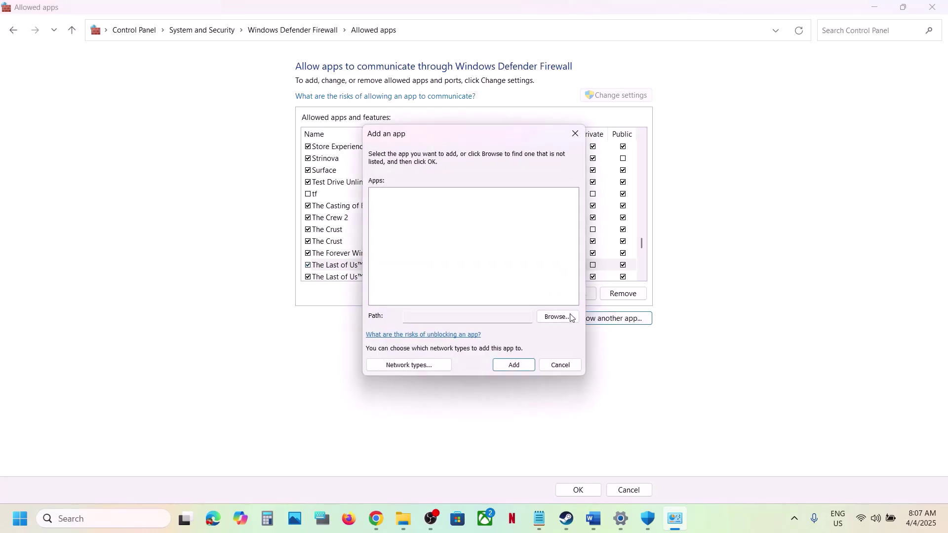
click(555, 317)
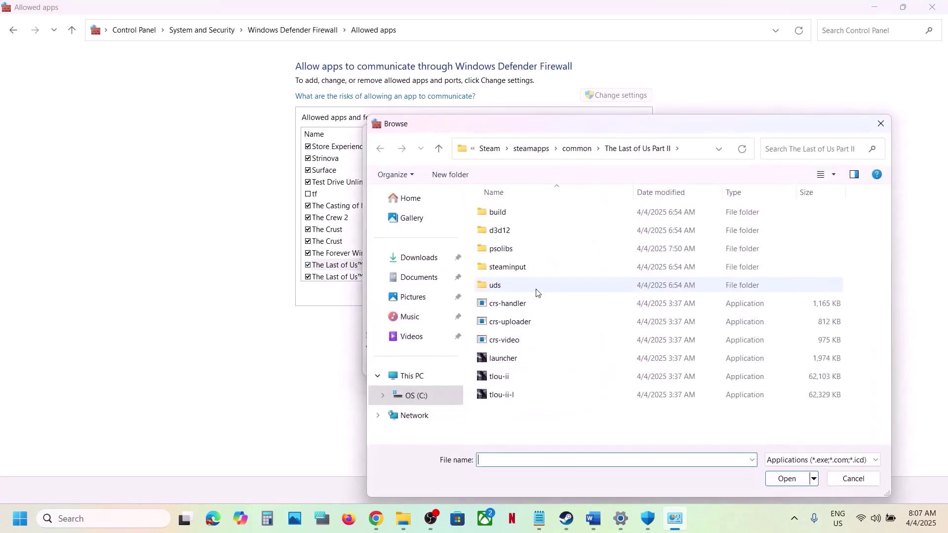
click(512, 395)
click(784, 478)
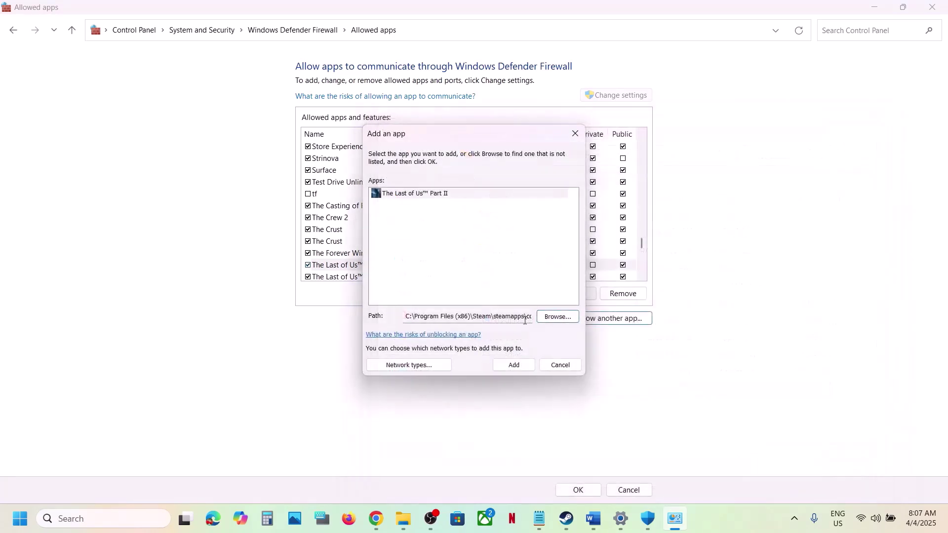
click(513, 365)
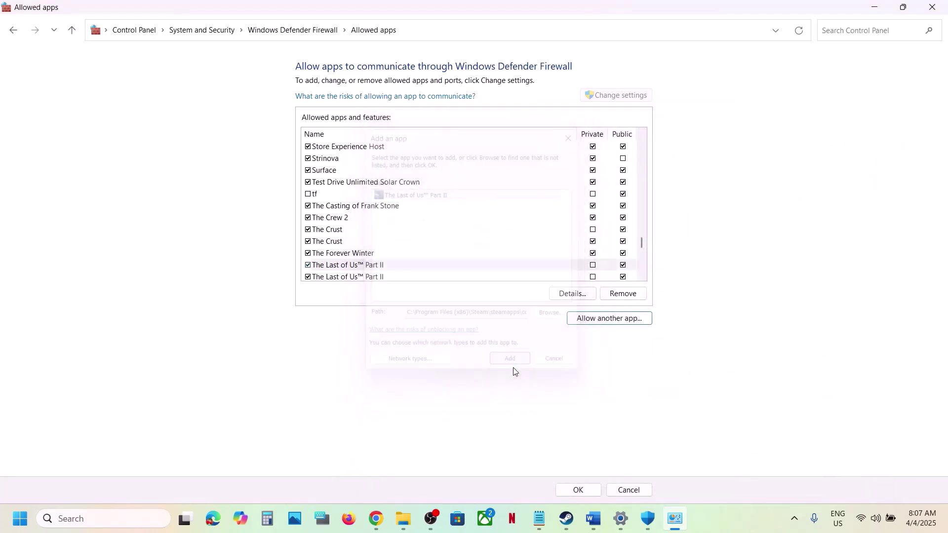
Allow both The Last of Us Part II firewall entries on private networks and close the firewall, security and settings windows
click(373, 270)
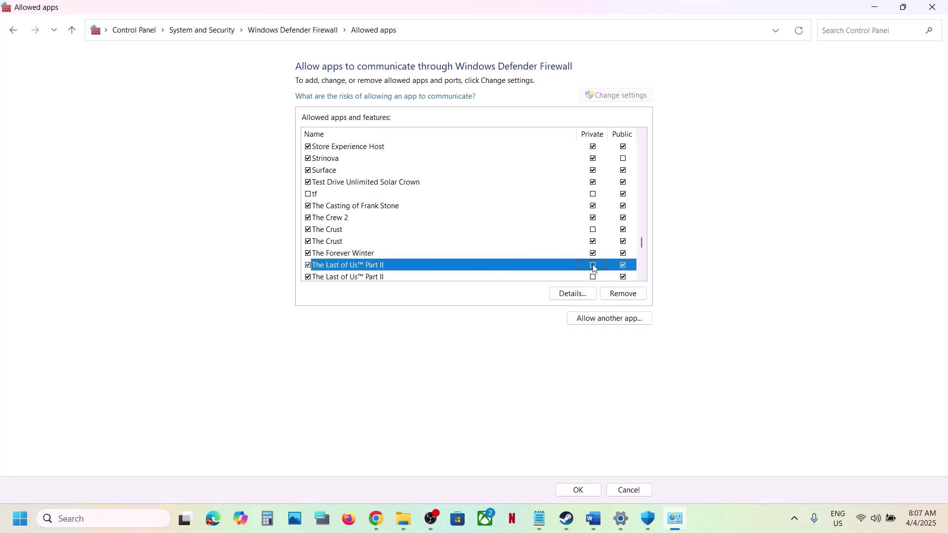
click(594, 277)
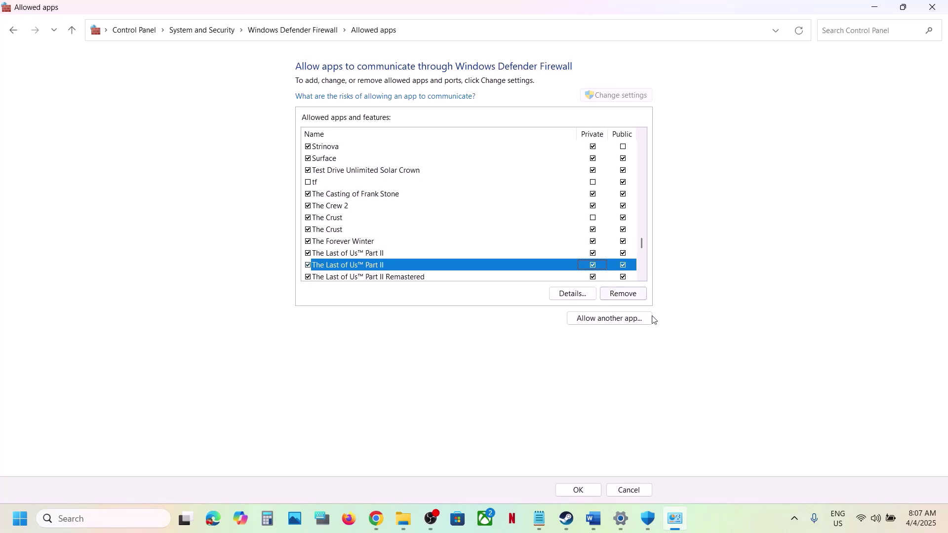
click(934, 7)
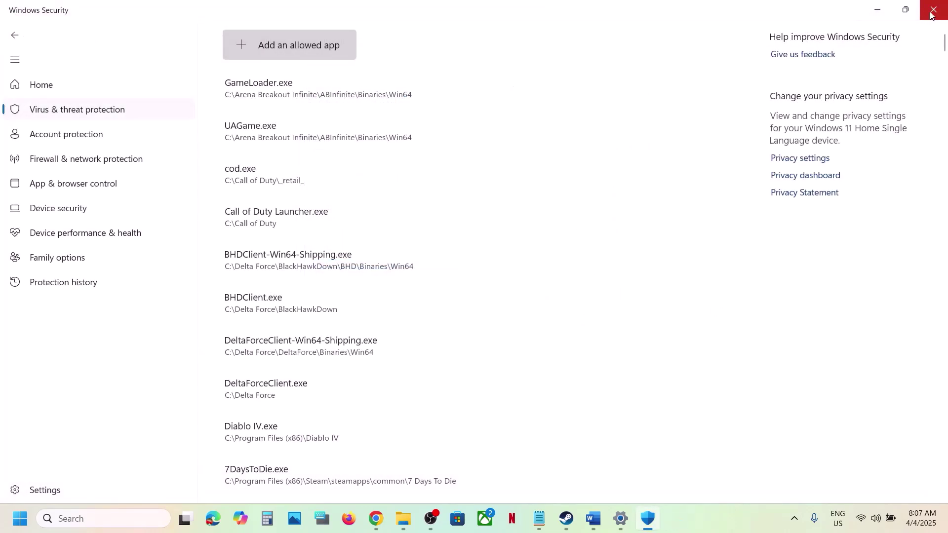
click(931, 15)
click(931, 15)
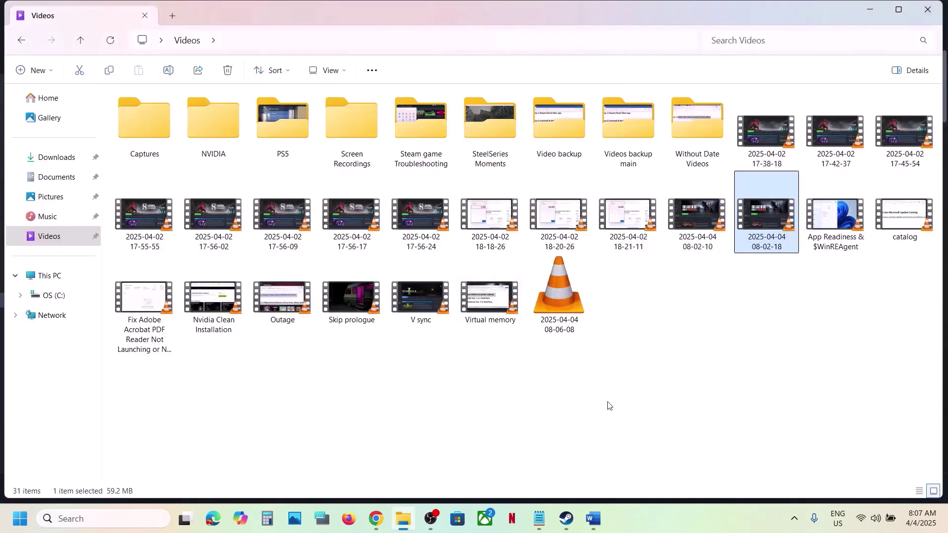
Switch to the Word document and read Step 4 on starting the launcher, running as administrator and using compatibility mode
click(593, 518)
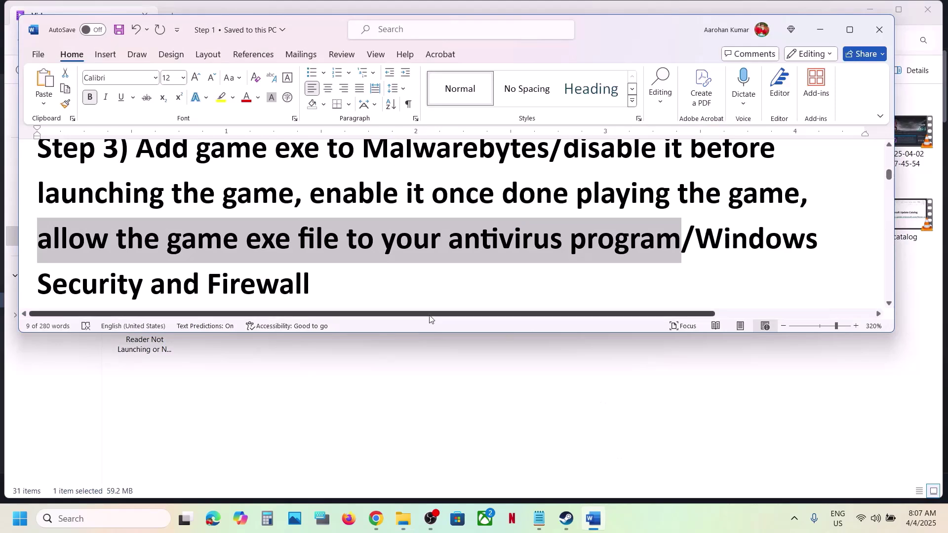
scroll(411, 272, down, 3)
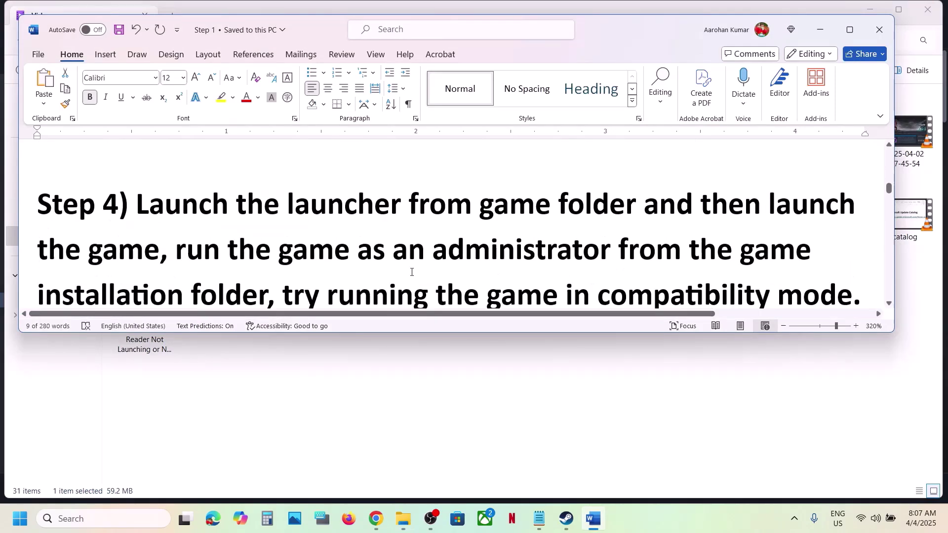
scroll(412, 272, up, 3)
scroll(412, 272, up, 1)
scroll(410, 271, down, 4)
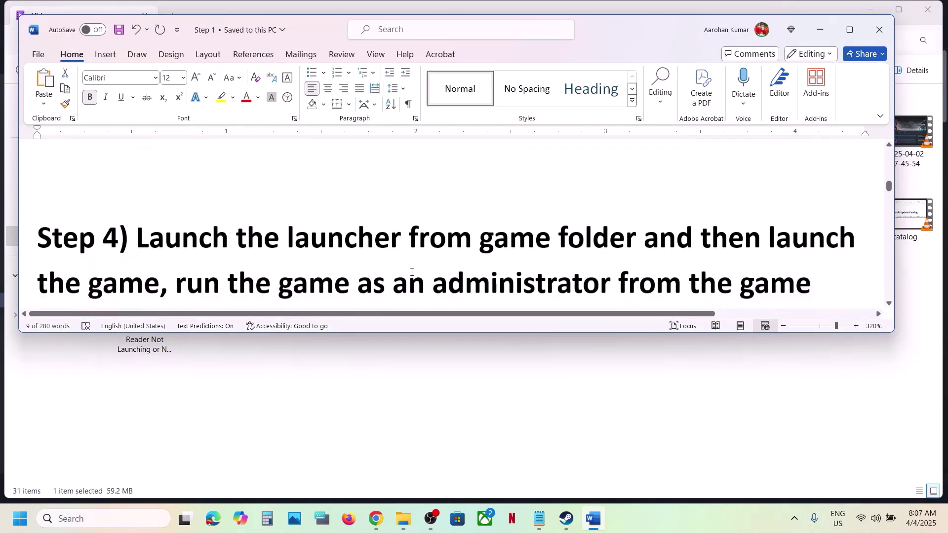
click(566, 518)
click(593, 518)
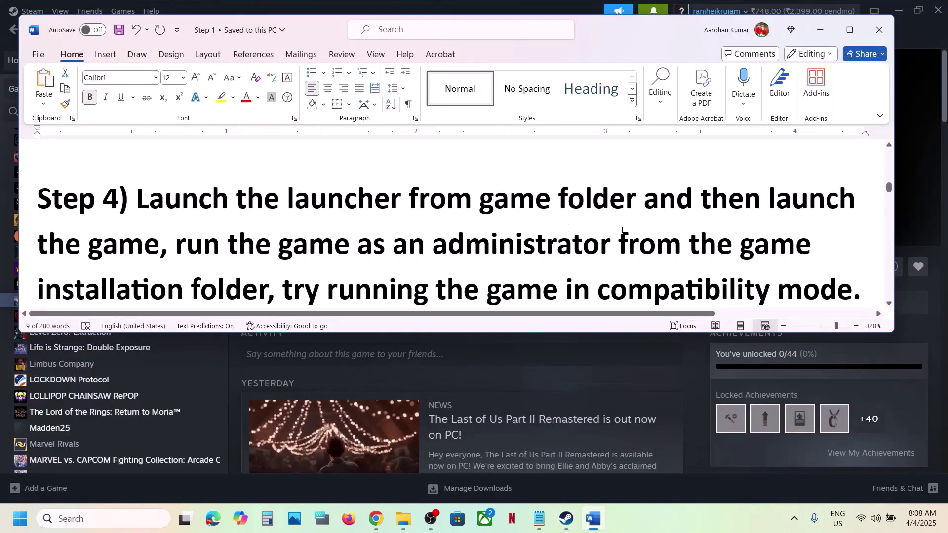
Switch to Steam and open the local files folder of The Last of Us Part II Remastered
click(527, 12)
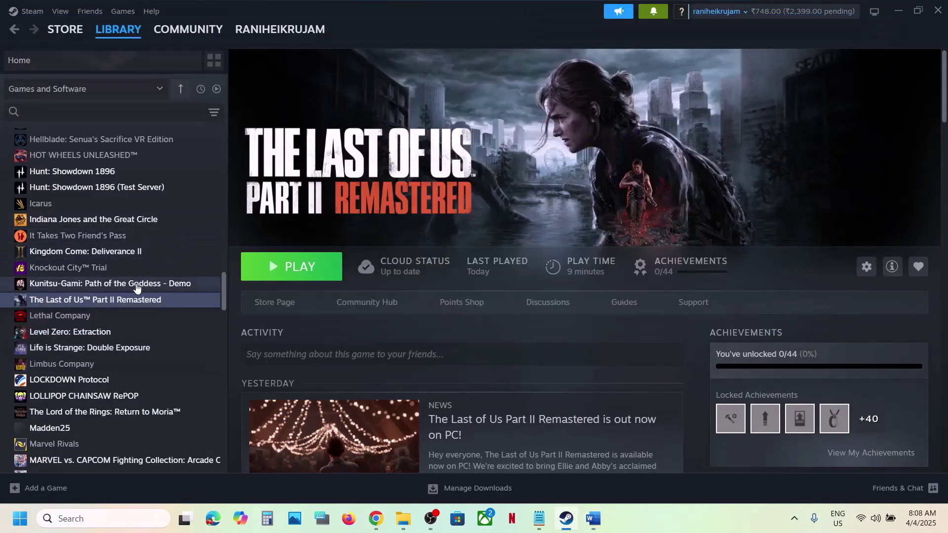
right_click(126, 299)
mouse_move(157, 370)
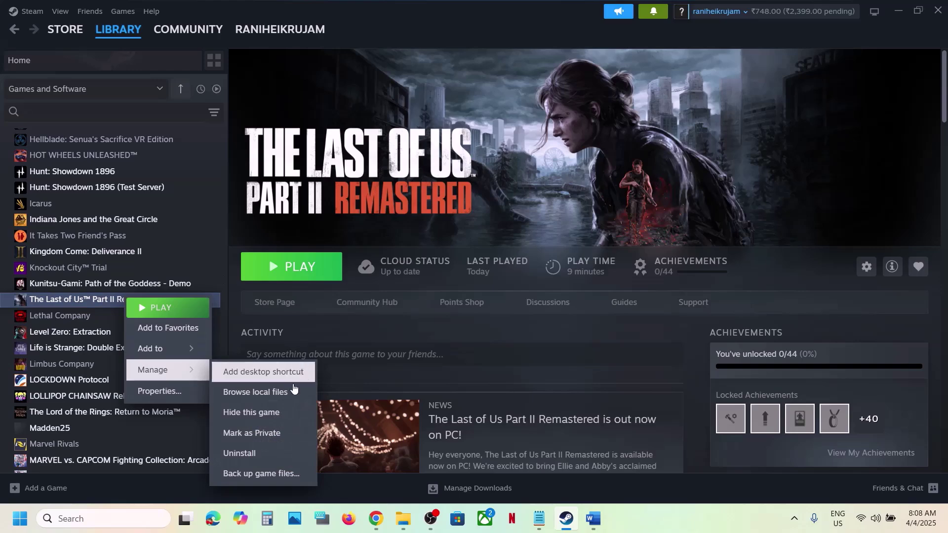
click(276, 393)
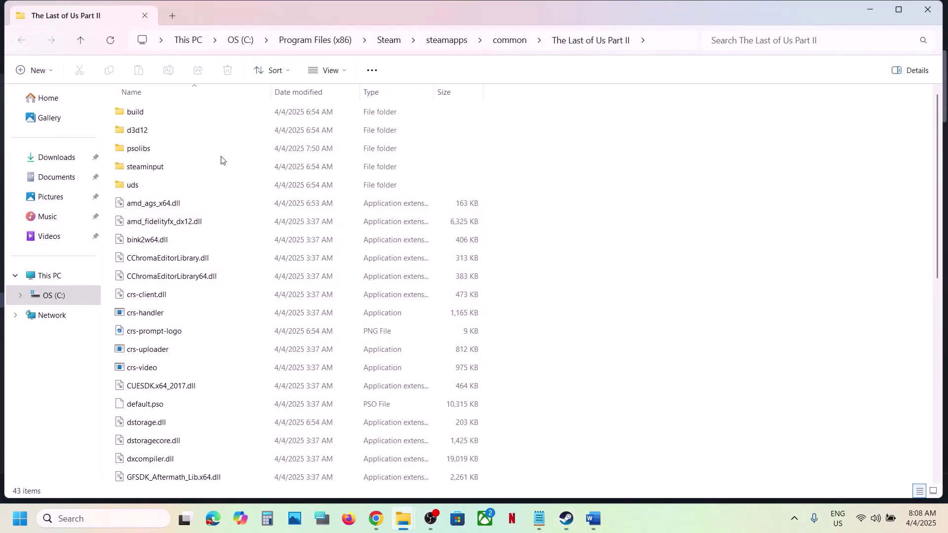
Start the launcher application from the game folder and quit it from its start screen
scroll(221, 159, down, 7)
click(153, 135)
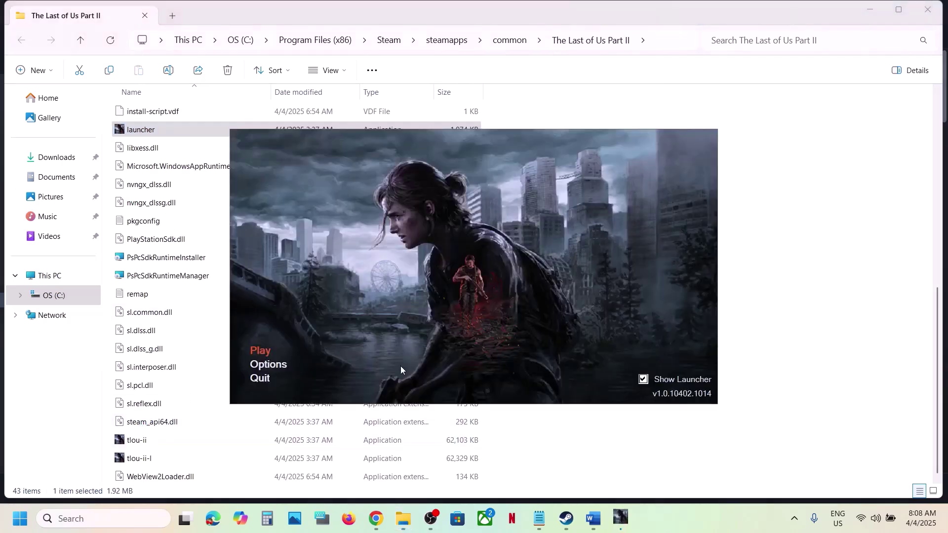
click(264, 378)
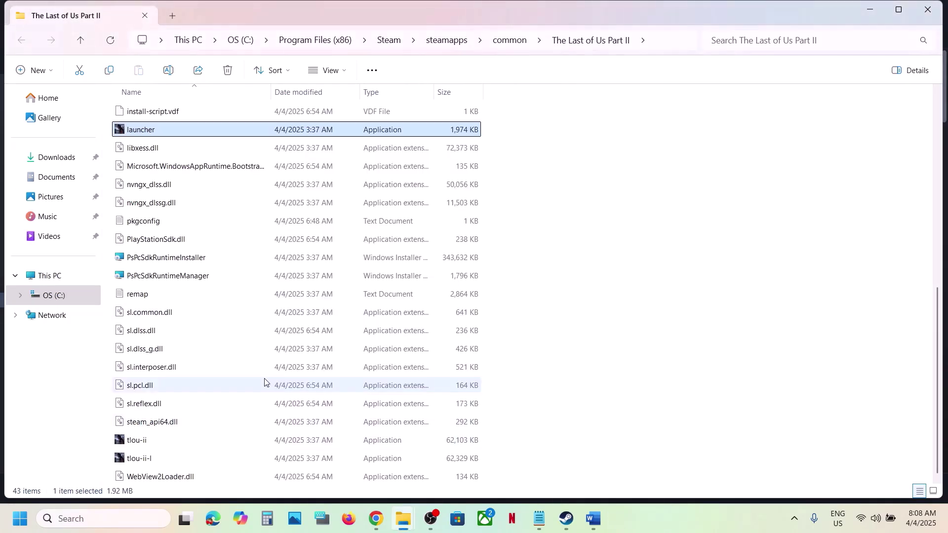
Set the tlou-ii application to run as an administrator in its compatibility properties and apply the change
click(149, 443)
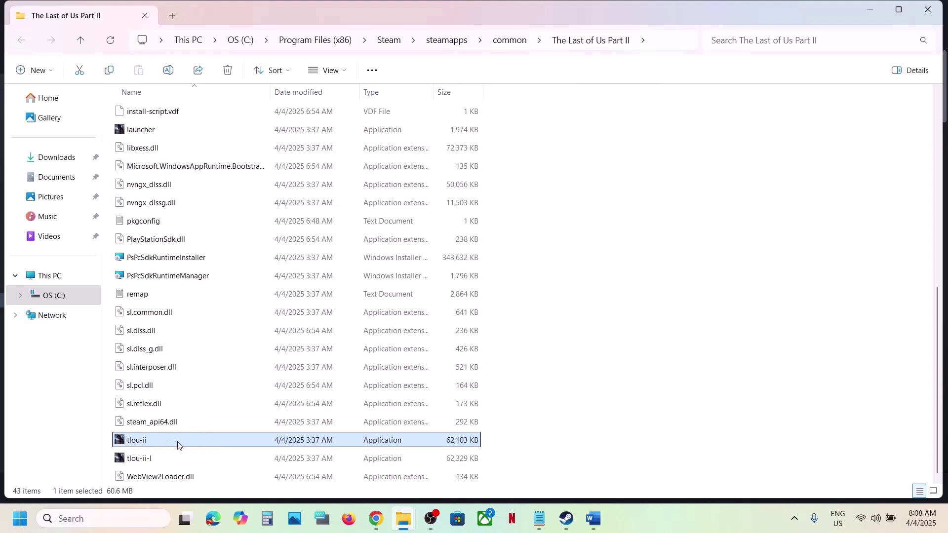
click(143, 463)
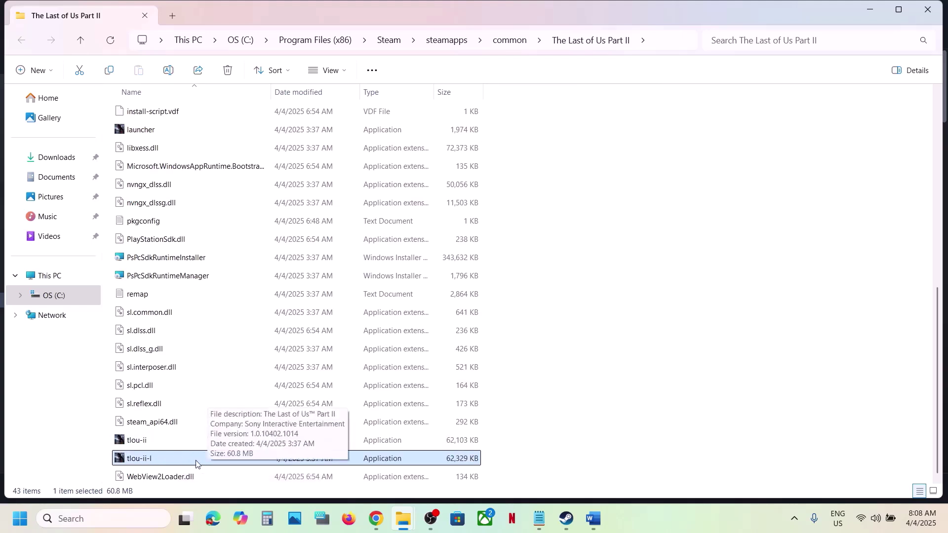
click(145, 446)
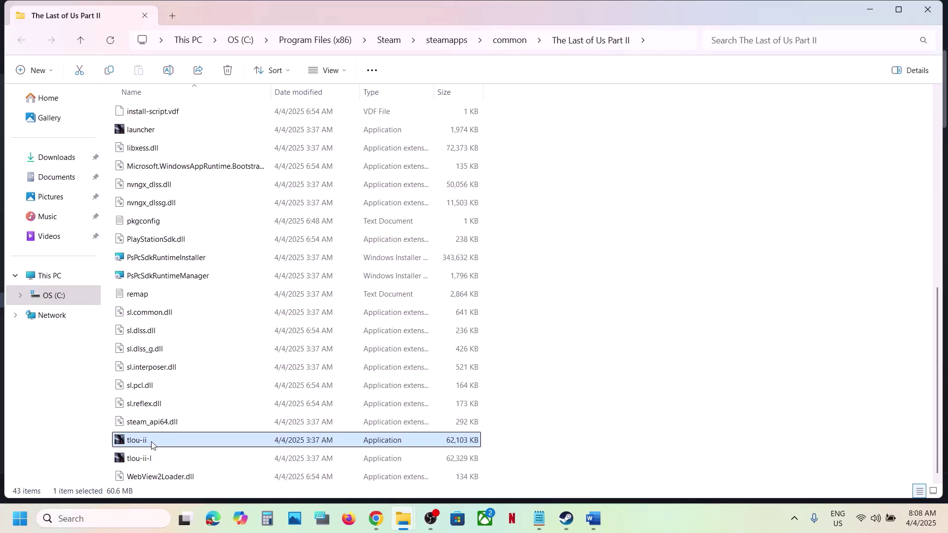
right_click(151, 446)
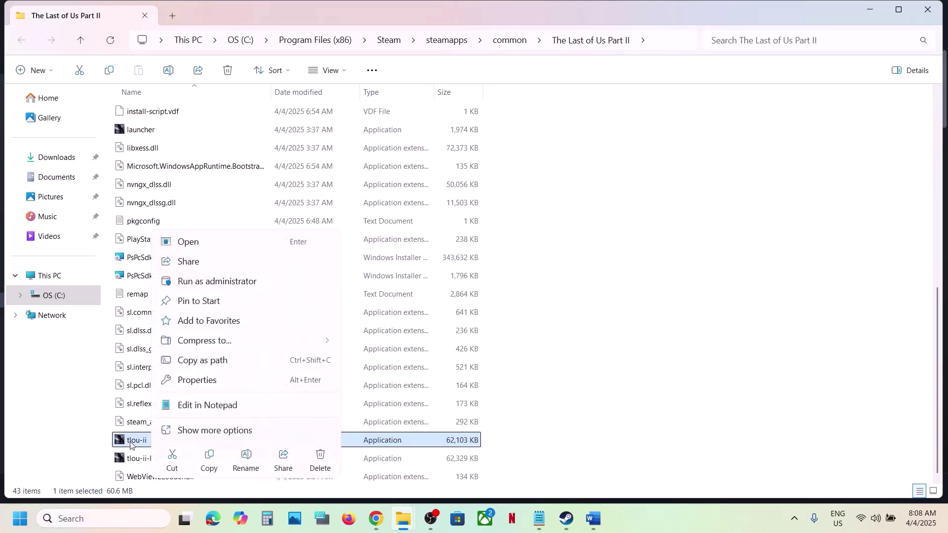
right_click(131, 445)
click(193, 381)
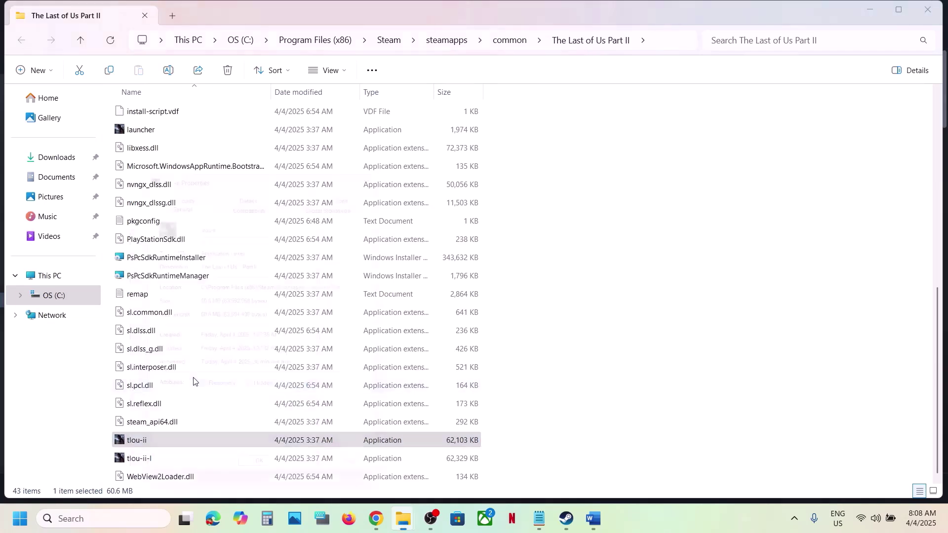
click(269, 195)
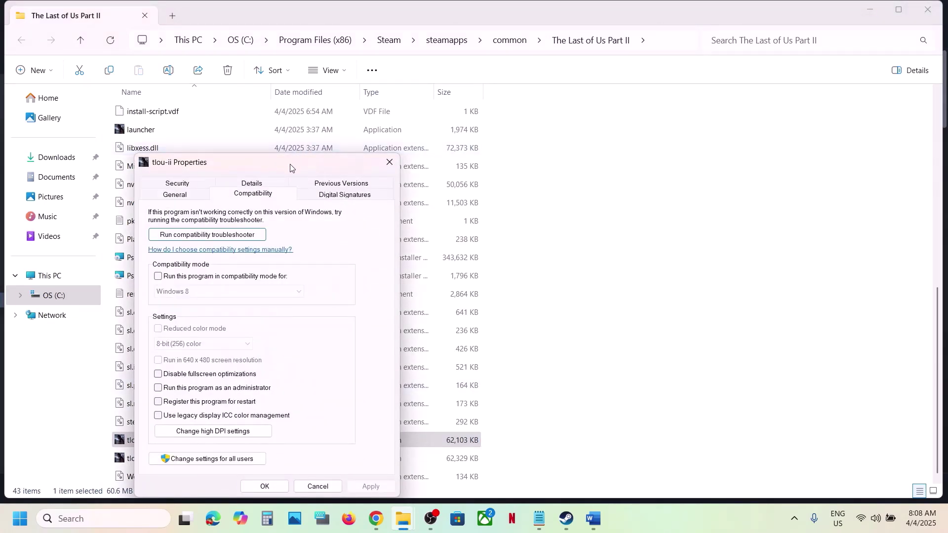
drag(291, 164, 381, 67)
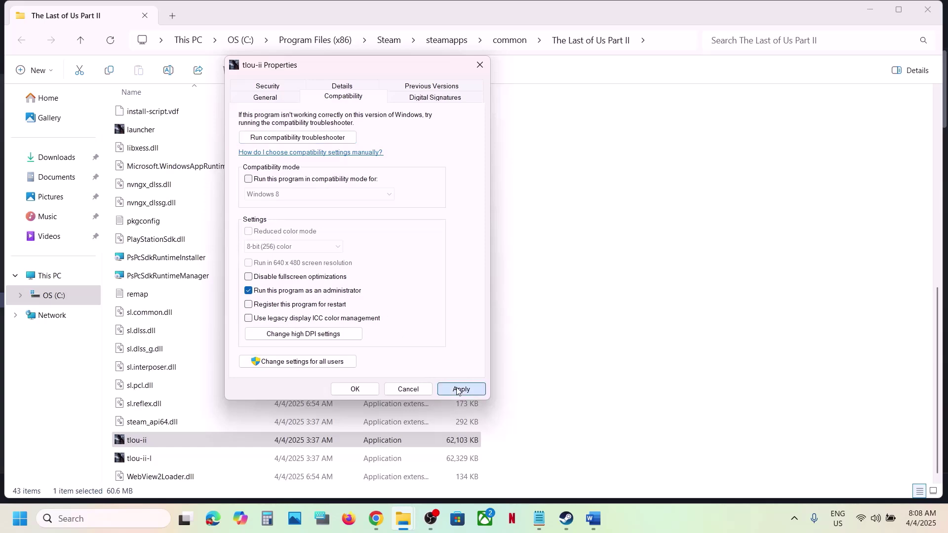
click(460, 389)
click(355, 389)
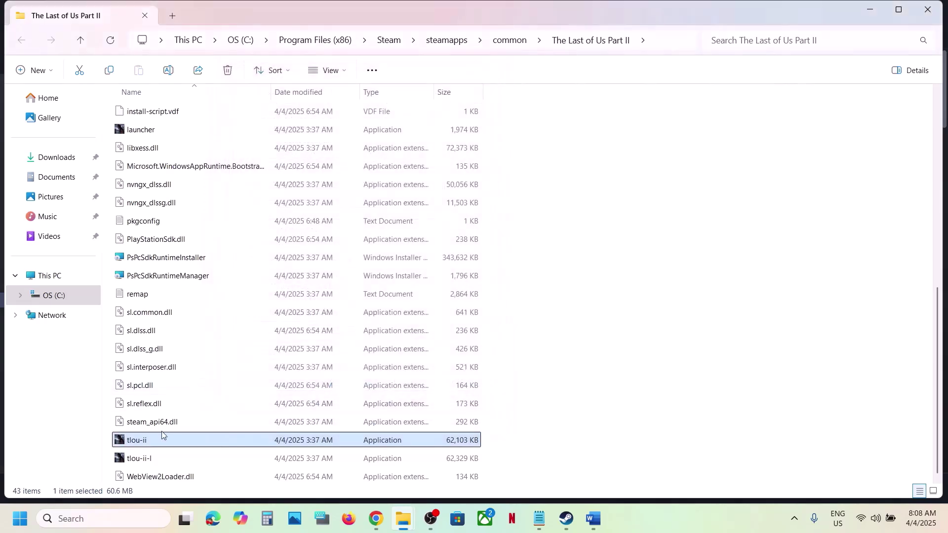
Enable compatibility mode for Windows 8 on the tlou-ii application and save its properties
right_click(146, 443)
click(219, 378)
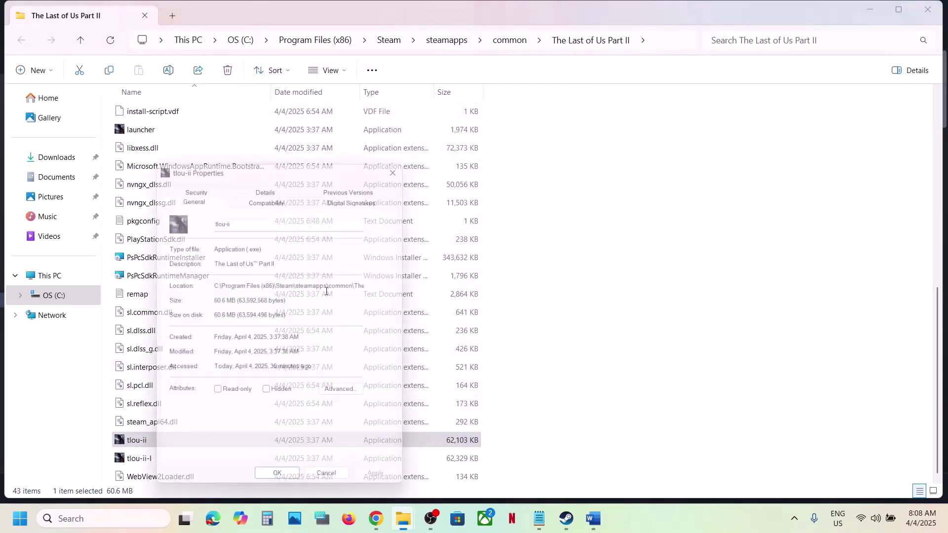
click(271, 197)
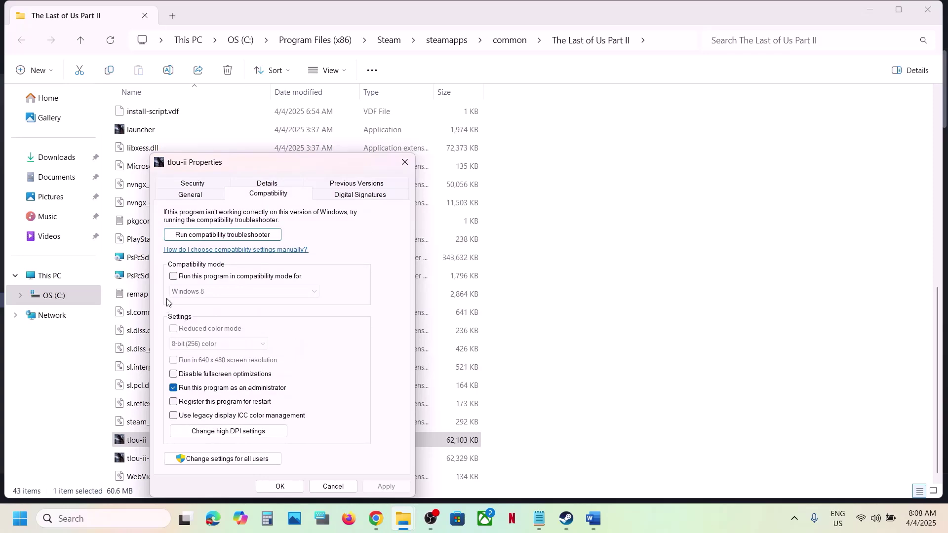
click(173, 276)
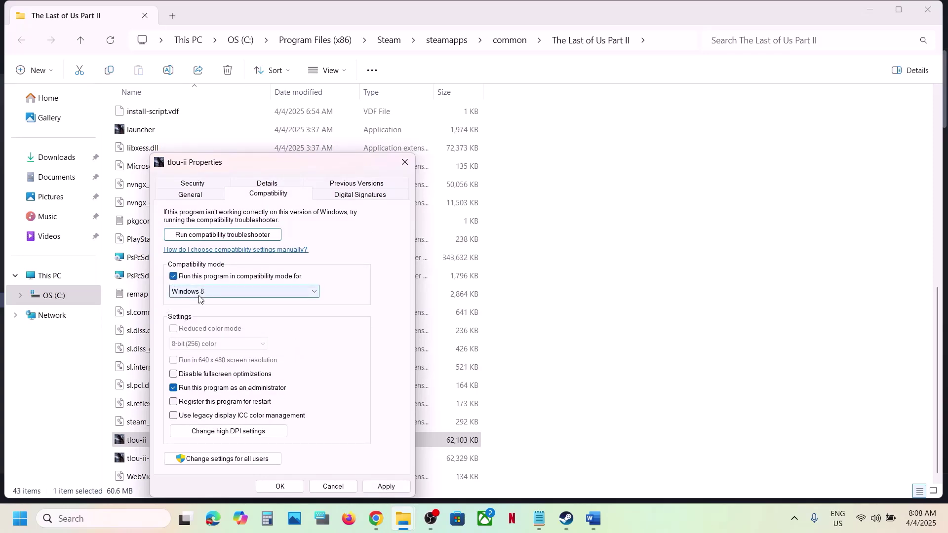
click(279, 486)
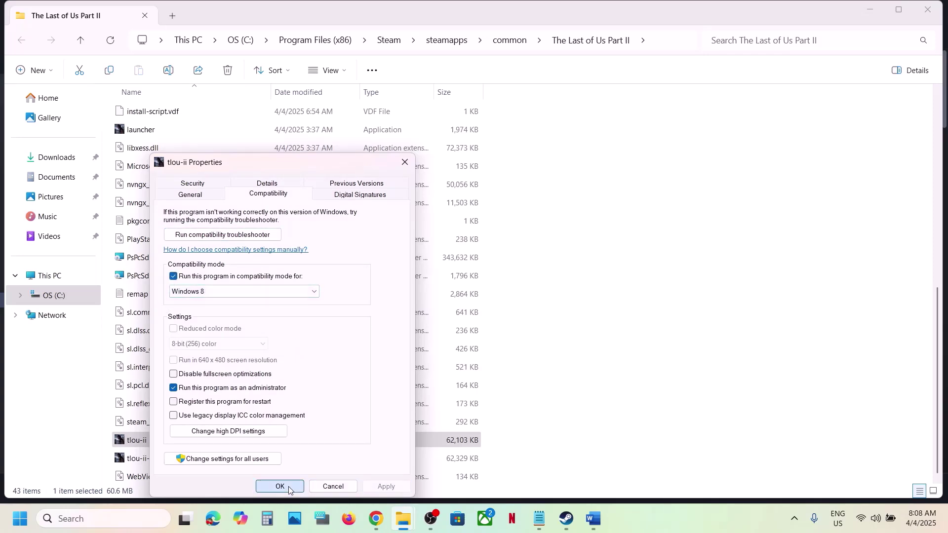
Set tlou-ii's compatibility mode to Windows 7, disable its fullscreen optimizations, and select the tlou-ii-l application
right_click(176, 441)
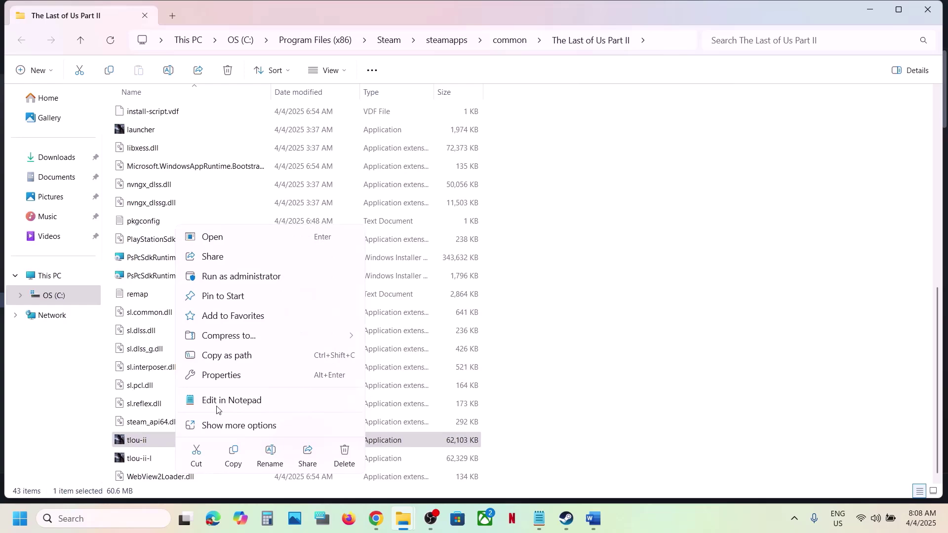
click(219, 376)
click(304, 196)
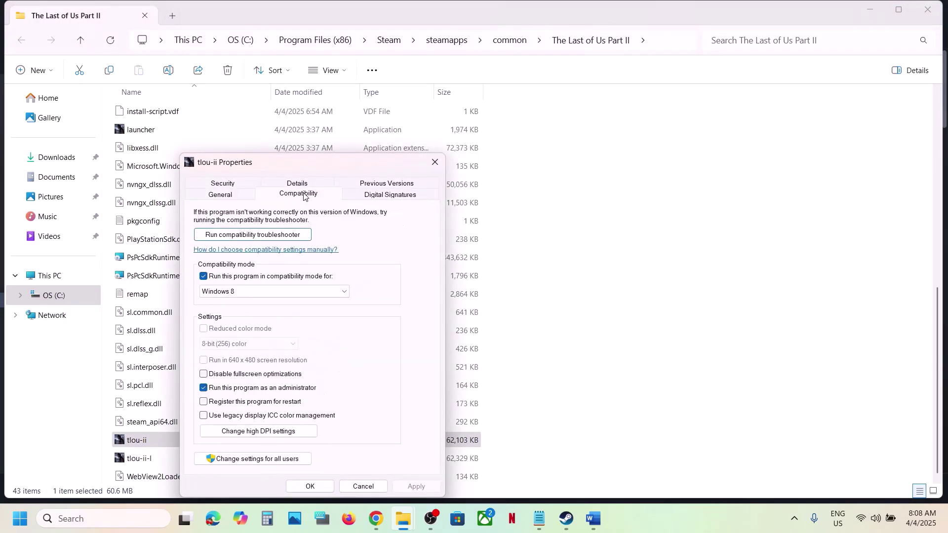
click(246, 292)
click(245, 328)
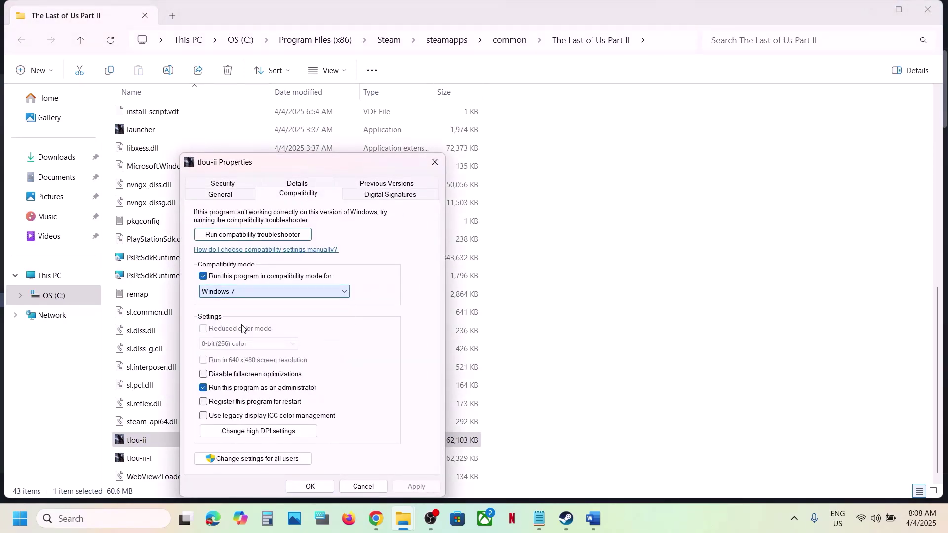
click(416, 487)
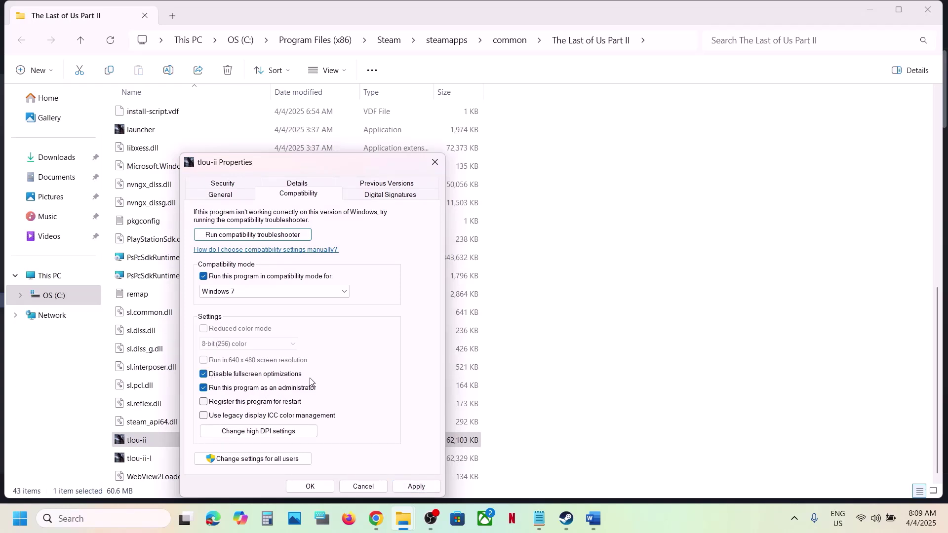
click(310, 486)
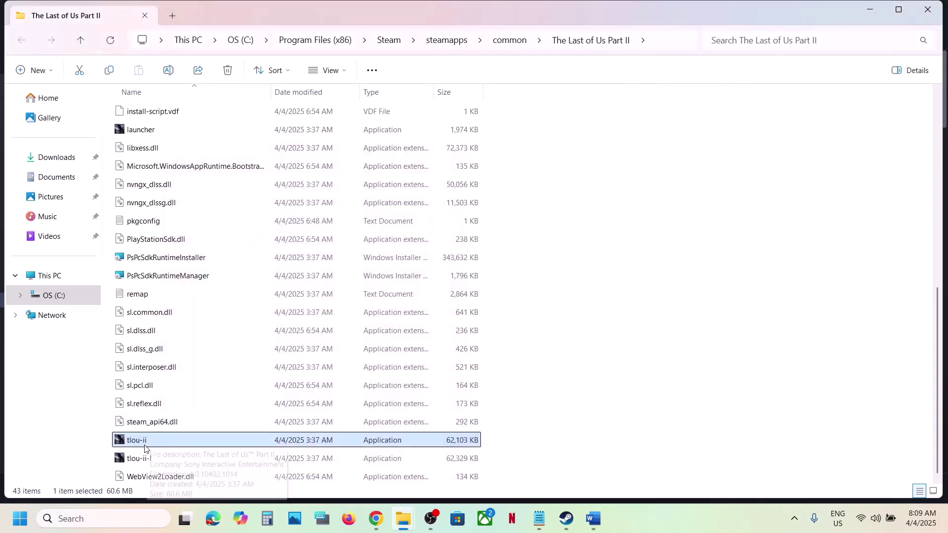
click(135, 460)
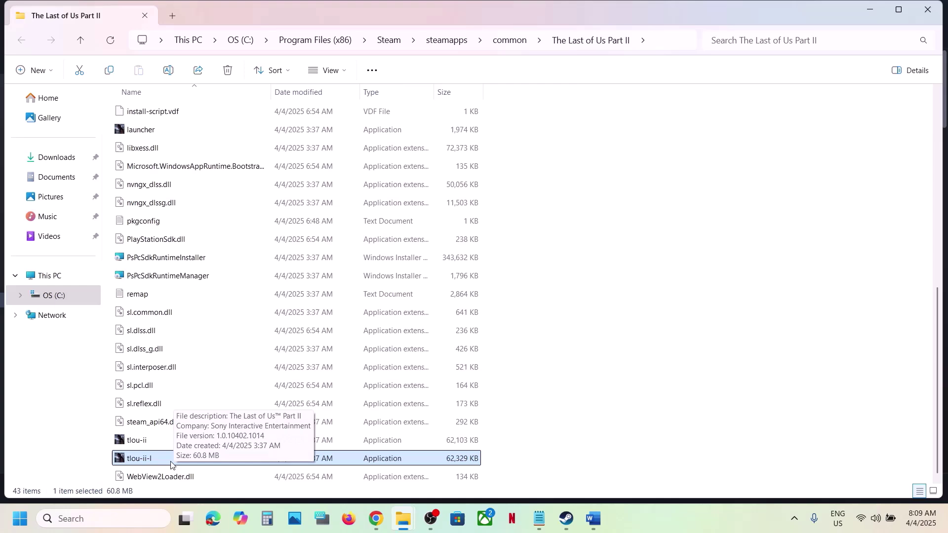
Turn off compatibility mode for the tlou-ii application, save its properties, and select the tlou-ii-l application
right_click(147, 443)
click(208, 381)
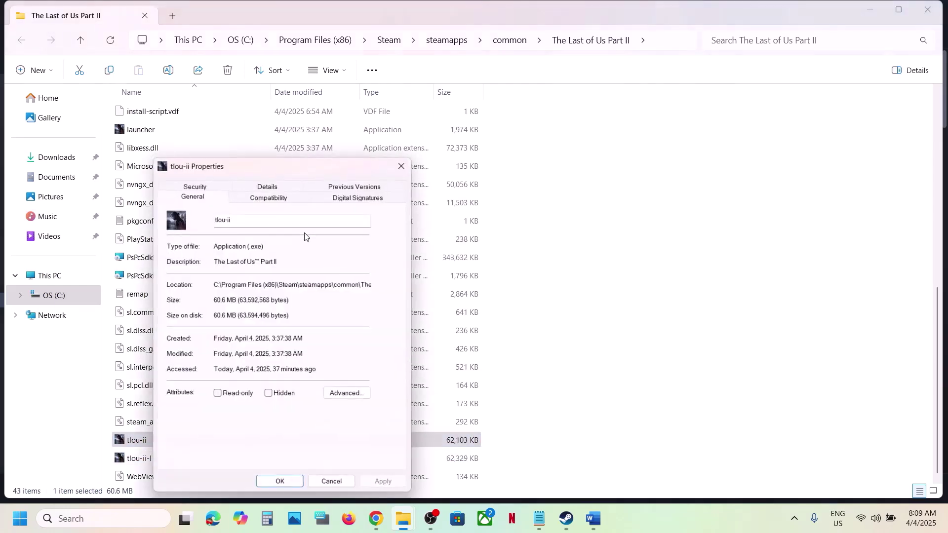
click(262, 200)
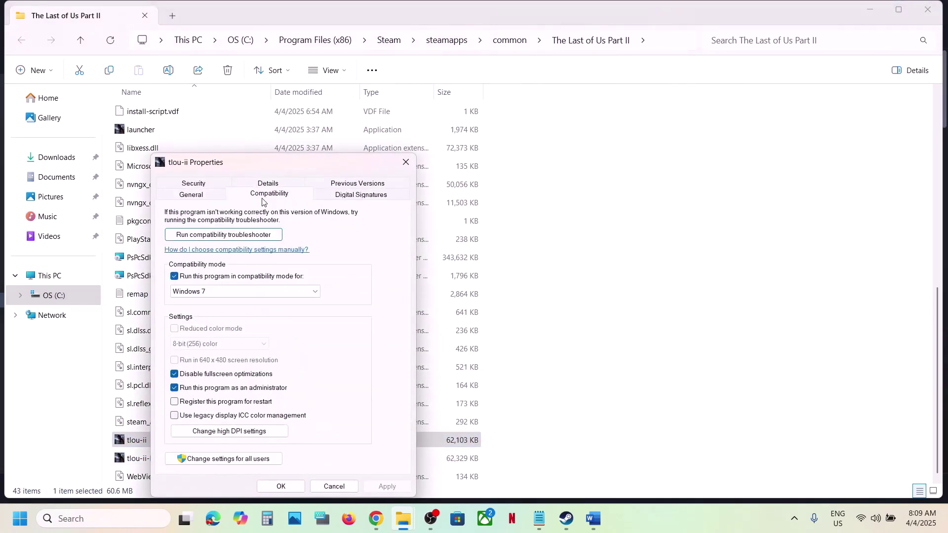
click(174, 277)
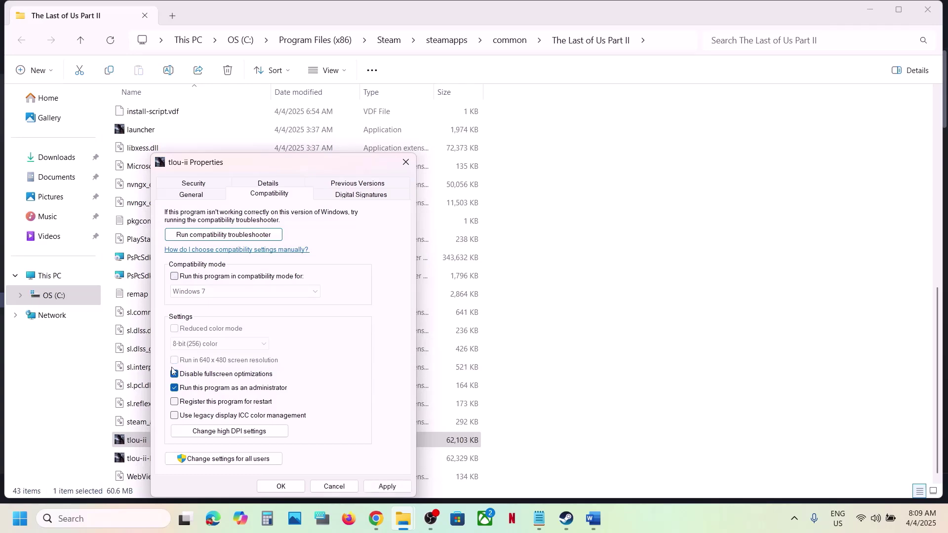
click(387, 486)
click(281, 486)
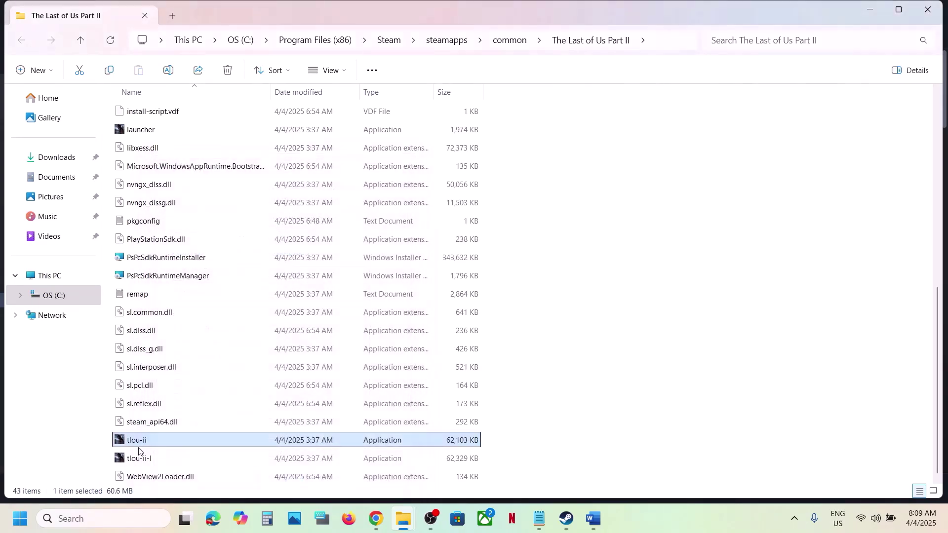
click(136, 458)
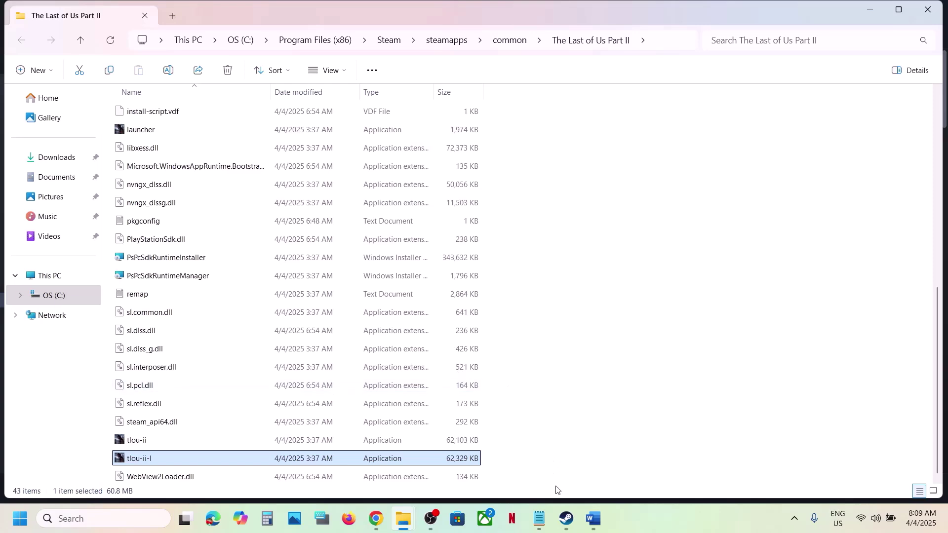
Switch to the Word document and read the Step 5 instructions on which in-game display features to turn off
click(566, 518)
click(593, 518)
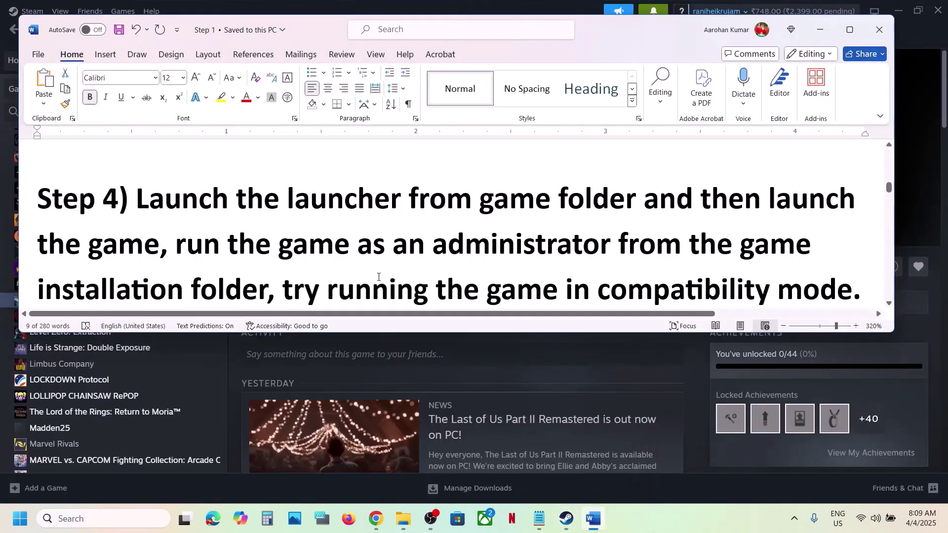
scroll(378, 277, down, 5)
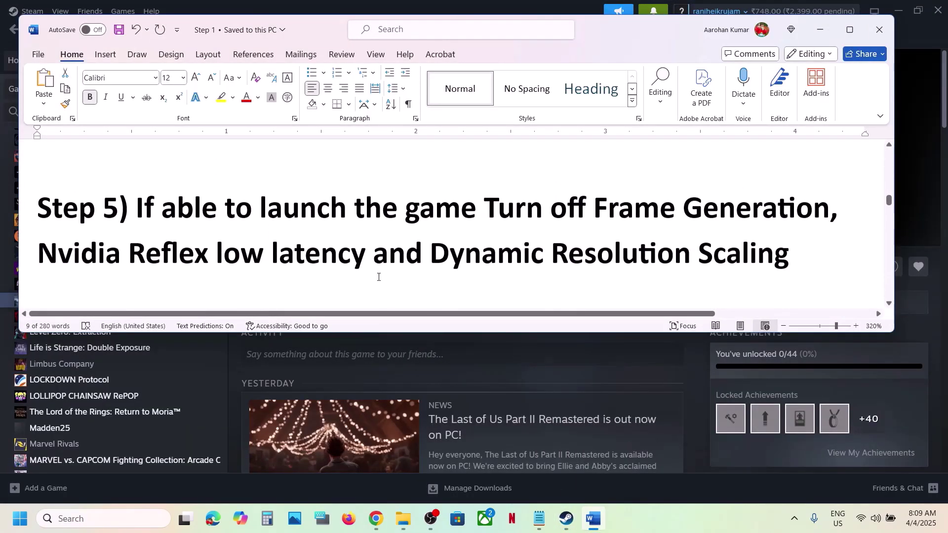
drag(484, 204, 789, 212)
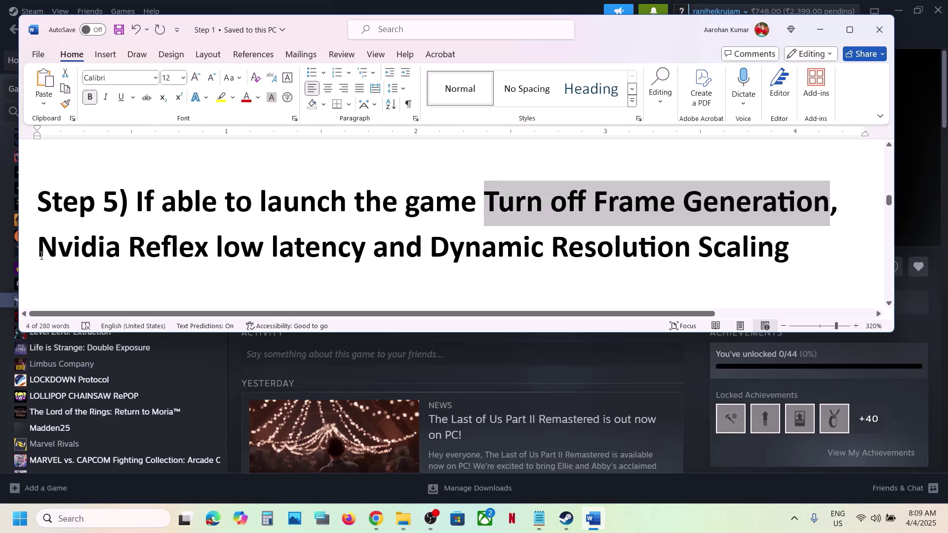
drag(41, 255, 372, 257)
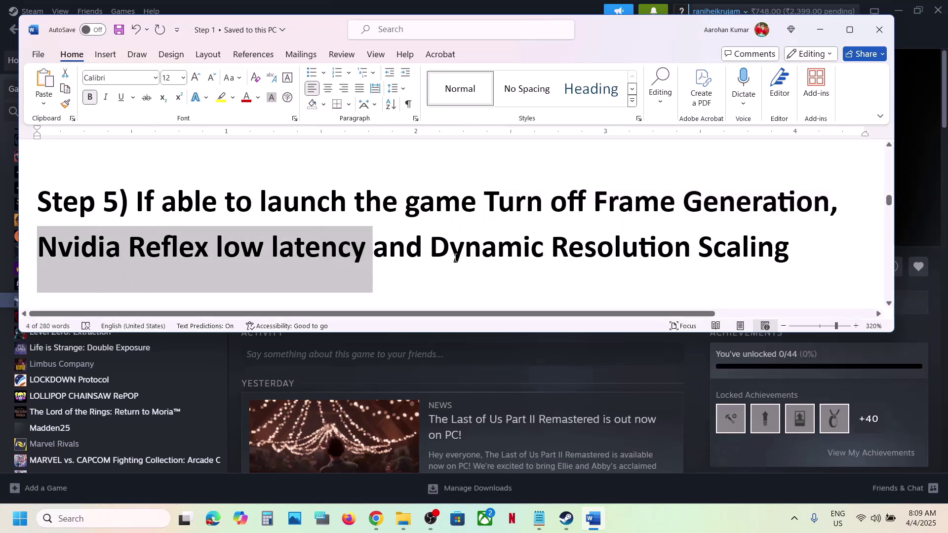
click(449, 254)
drag(434, 251, 789, 253)
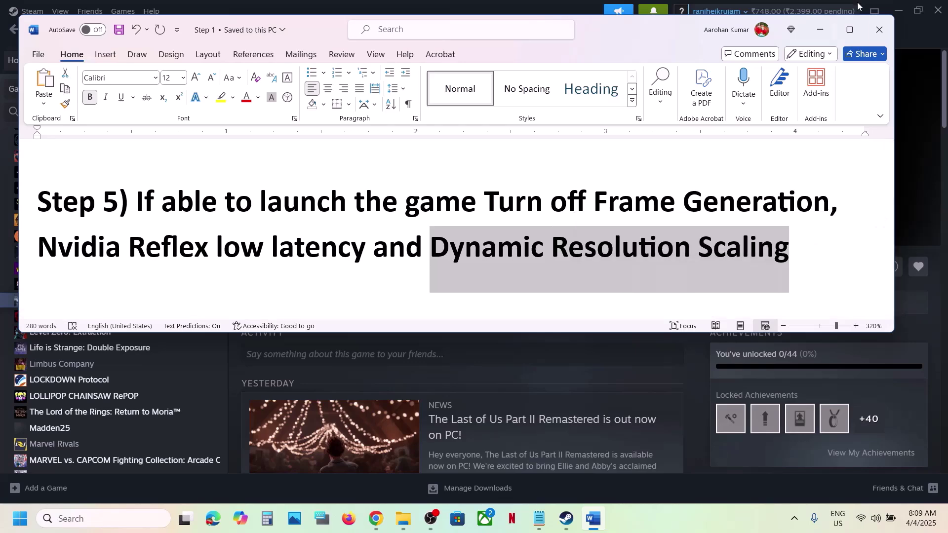
click(822, 28)
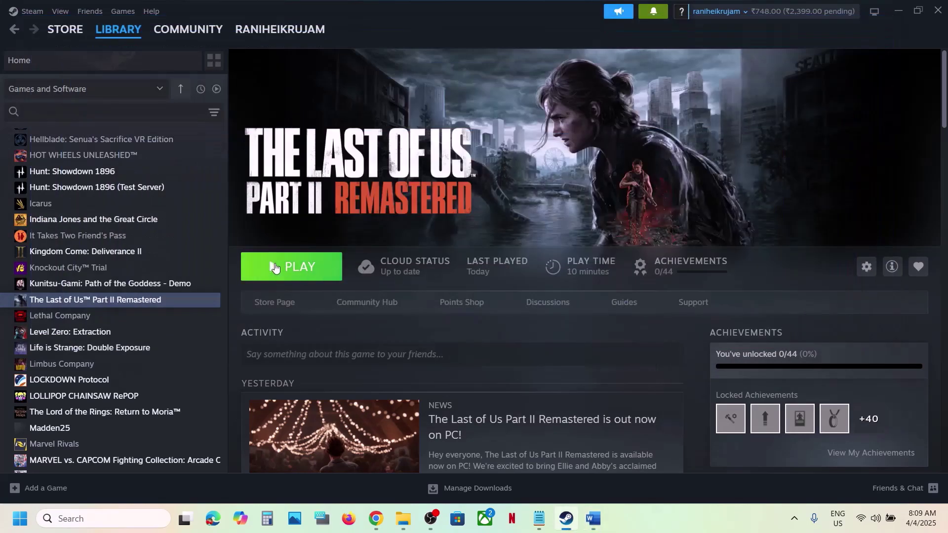
Launch The Last of Us Part II Remastered from Steam and set NVIDIA Reflex Low Latency to Off in the launcher's options
click(291, 266)
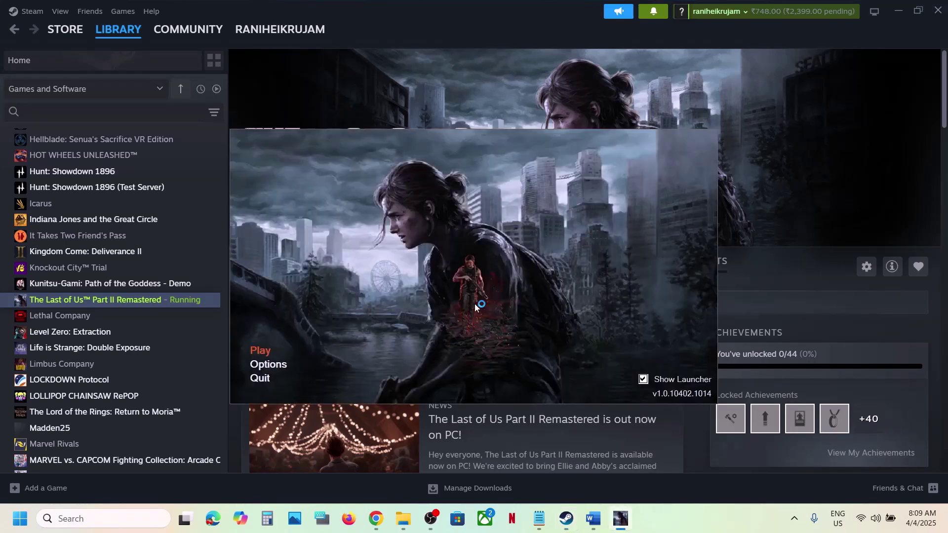
click(271, 367)
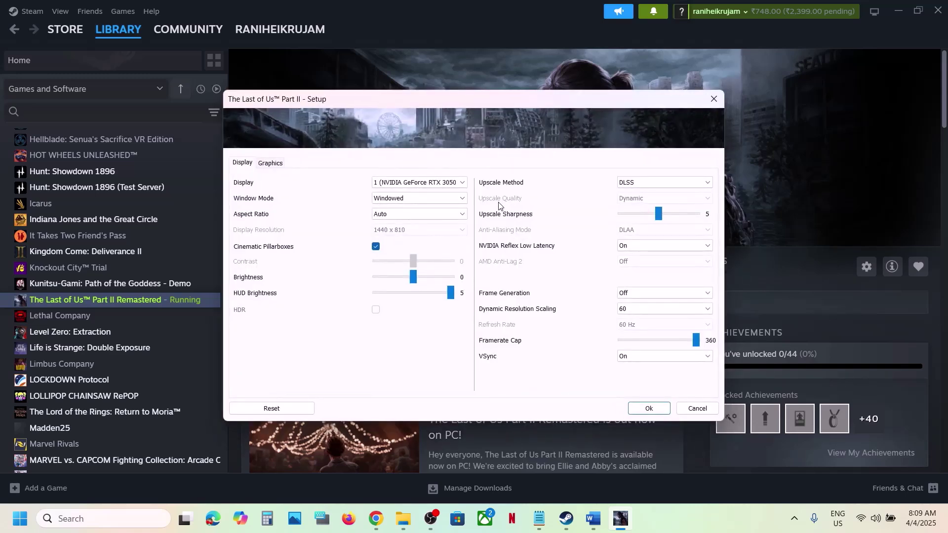
click(621, 245)
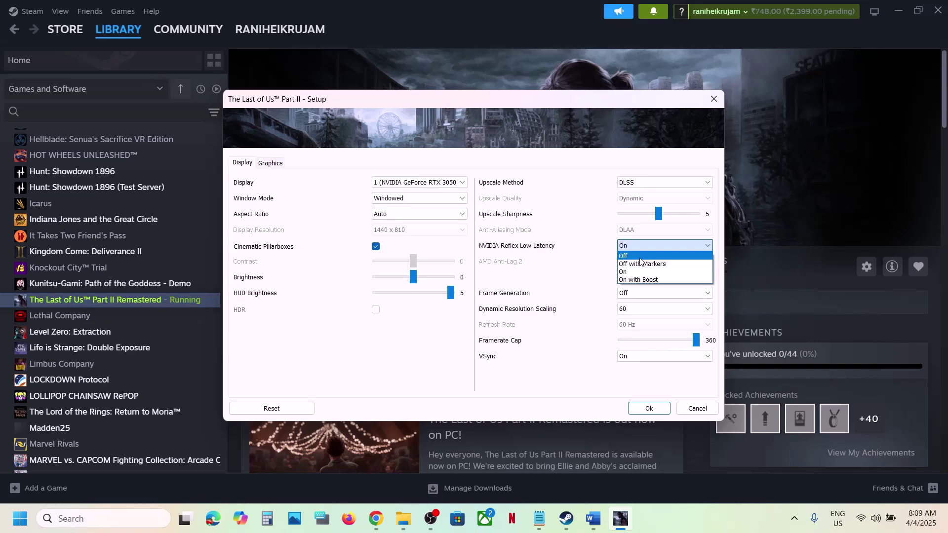
click(640, 257)
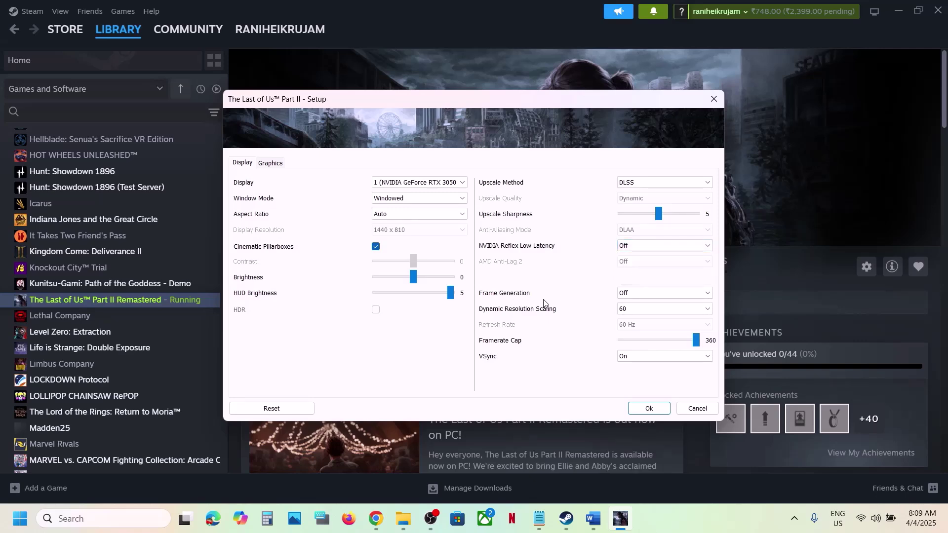
Set Frame Generation and Dynamic Resolution Scaling to Off in the game's display setup
click(636, 295)
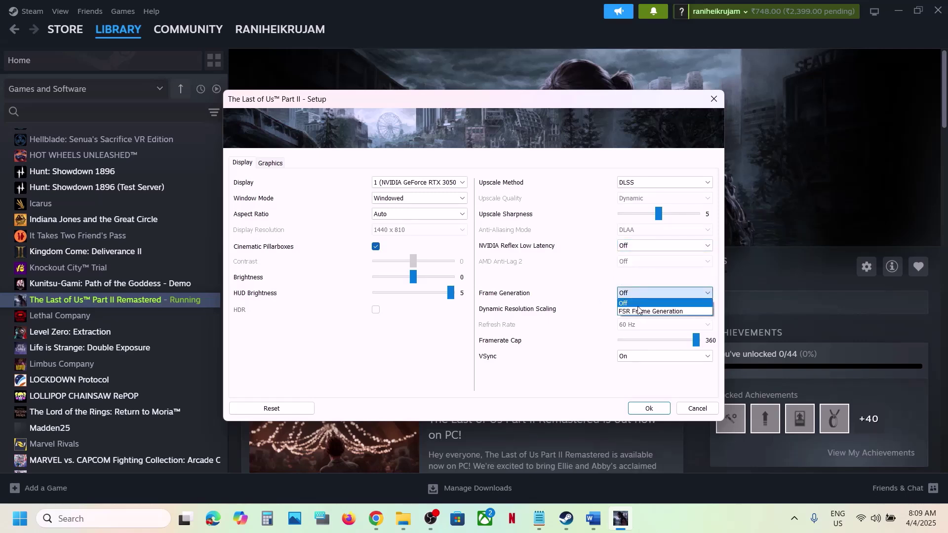
click(638, 305)
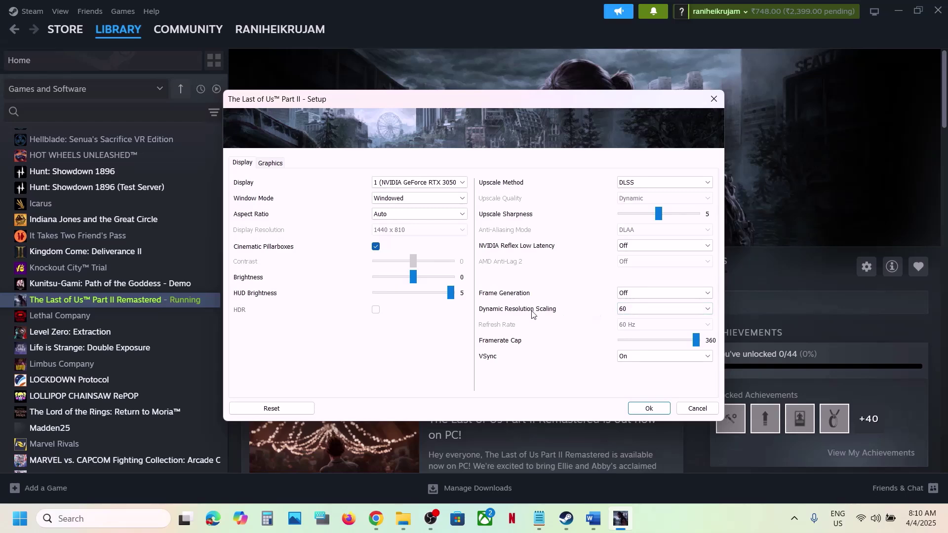
click(639, 313)
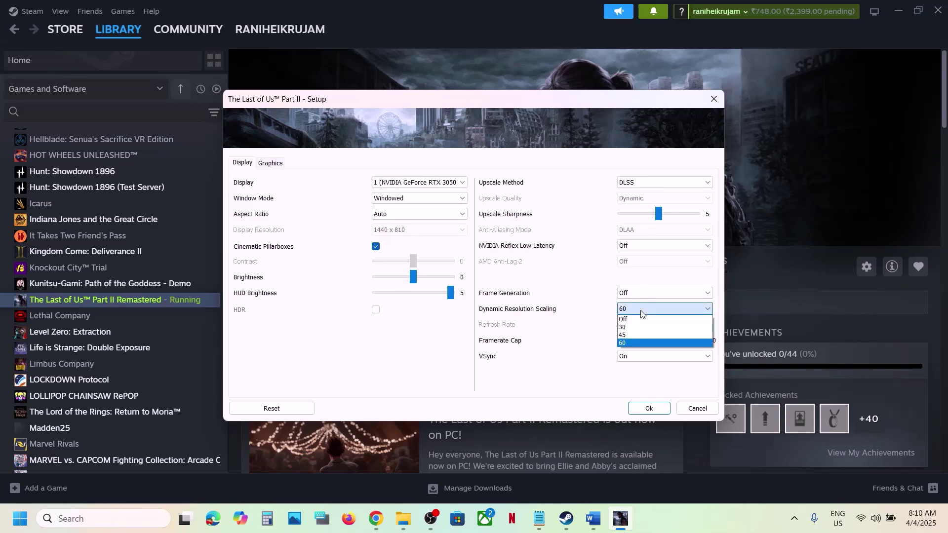
click(632, 319)
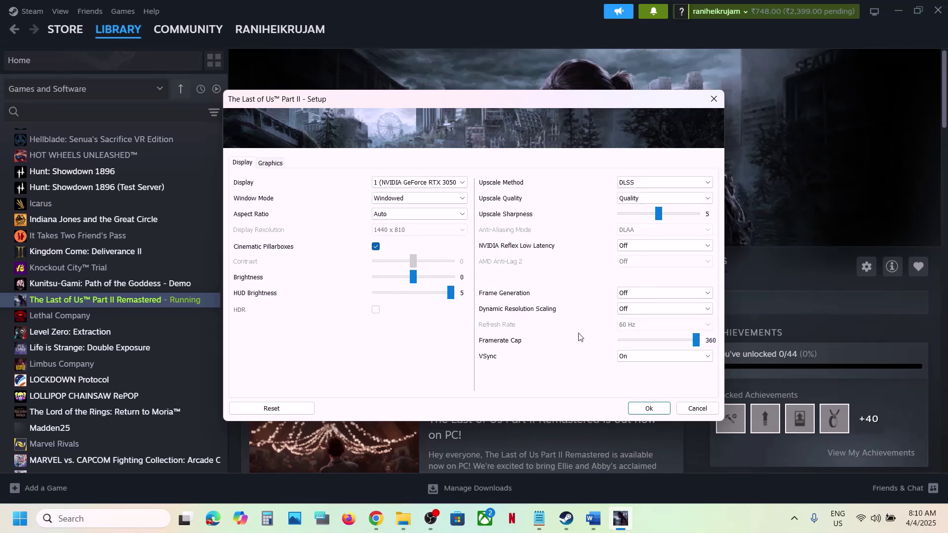
Review the Window Mode and Display choices, accept the game's setup settings, and quit the launcher
click(460, 200)
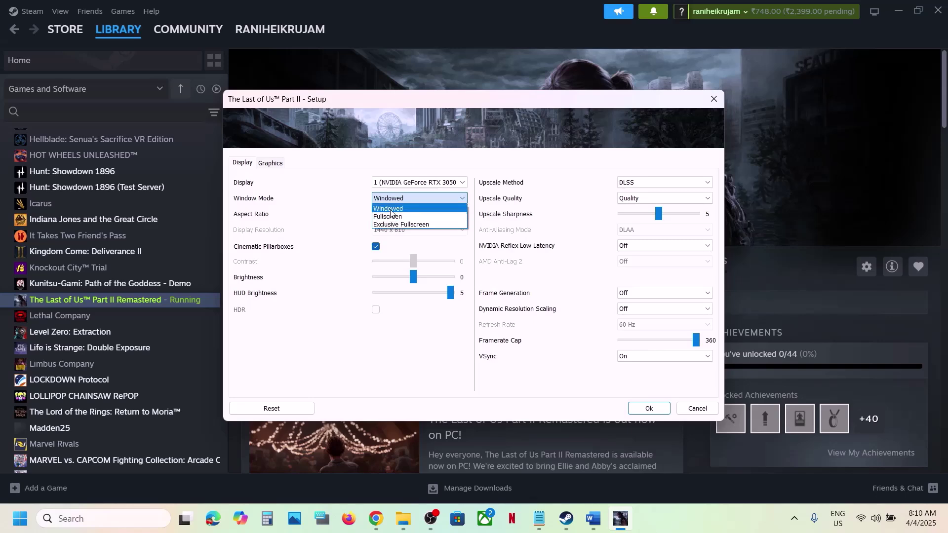
click(358, 214)
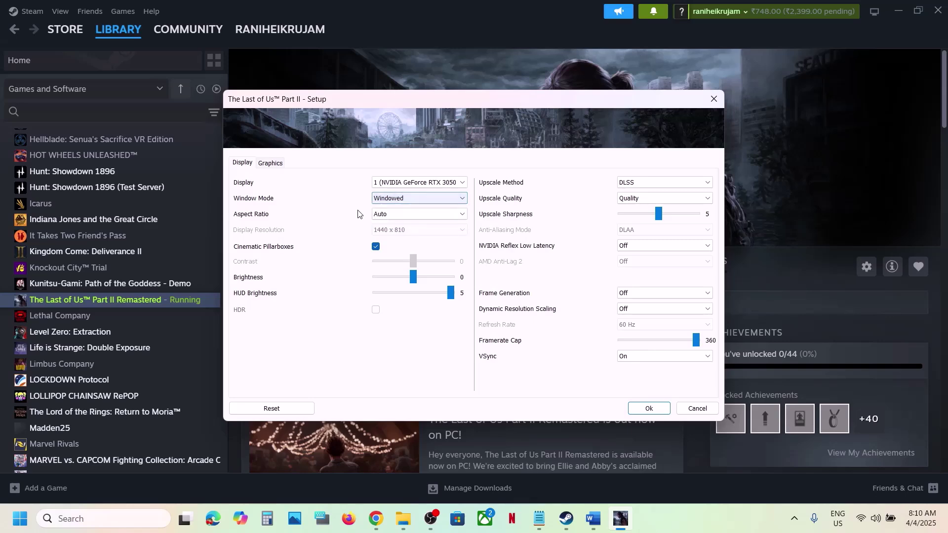
click(430, 184)
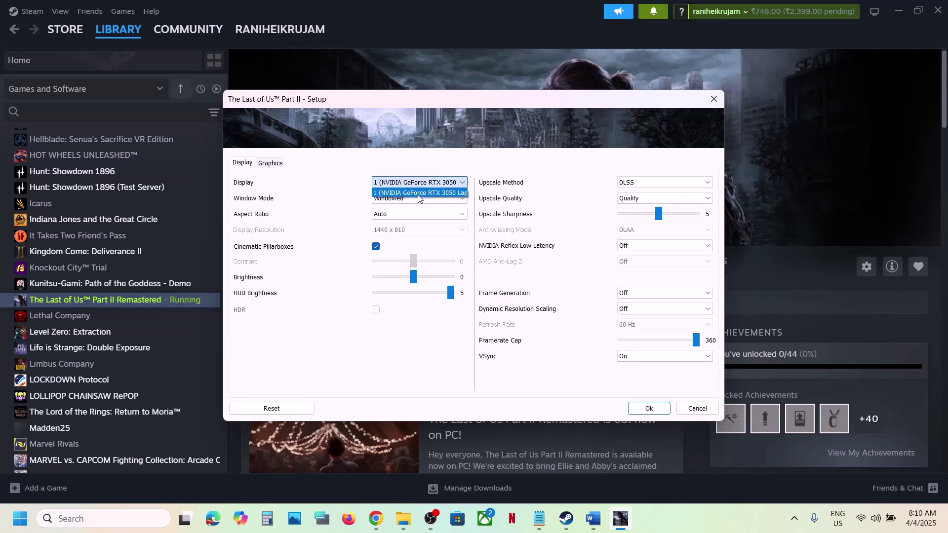
click(346, 220)
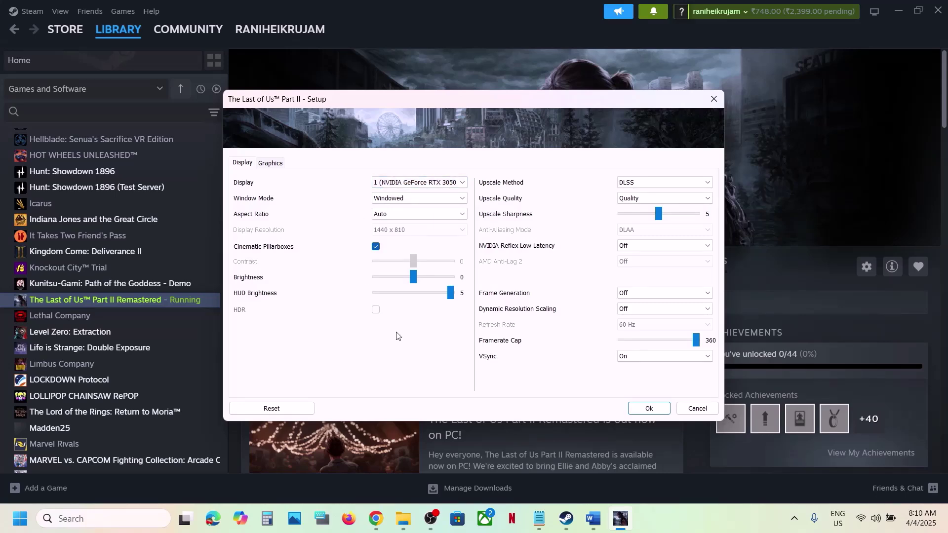
click(635, 409)
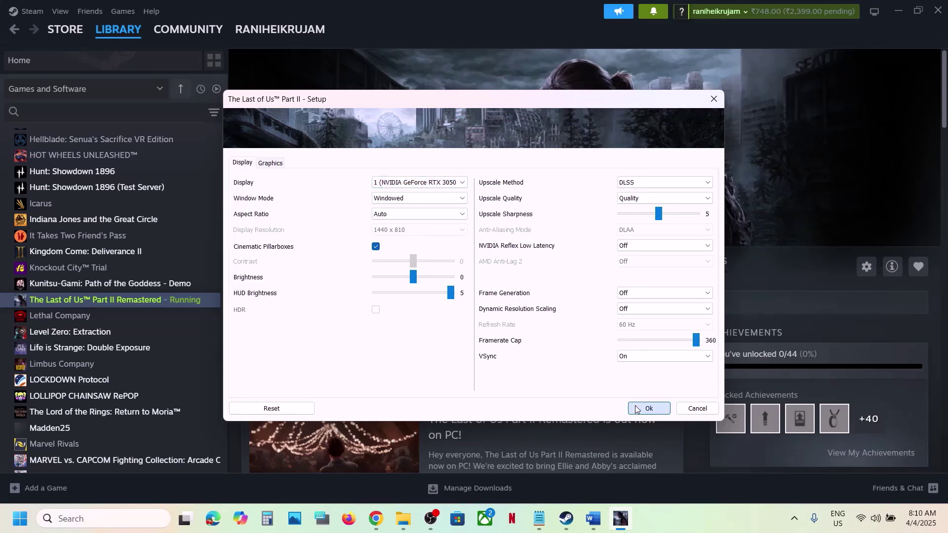
click(254, 384)
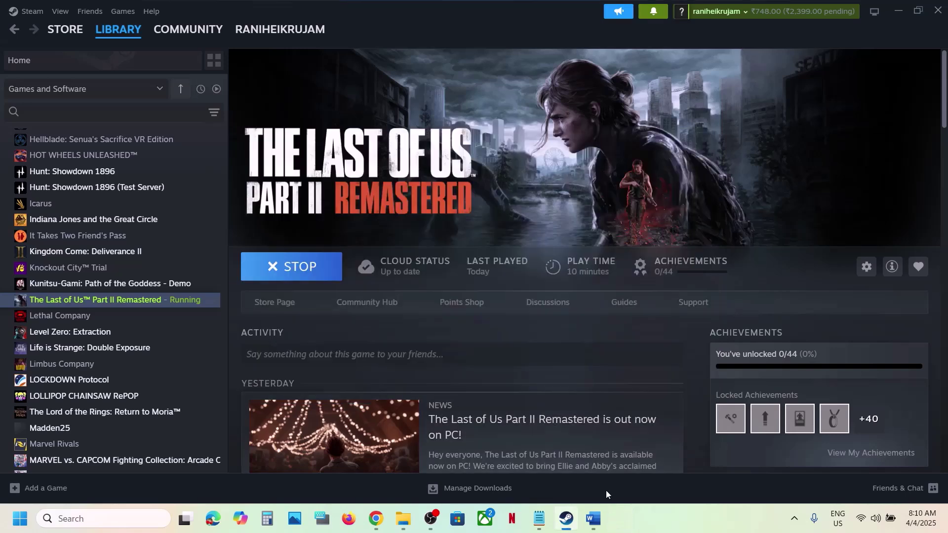
Switch to the Word document and read Step 6 on cleanly installing the graphics driver, including the NVIDIA and AMD links
click(593, 518)
scroll(380, 268, down, 2)
scroll(380, 268, down, 2)
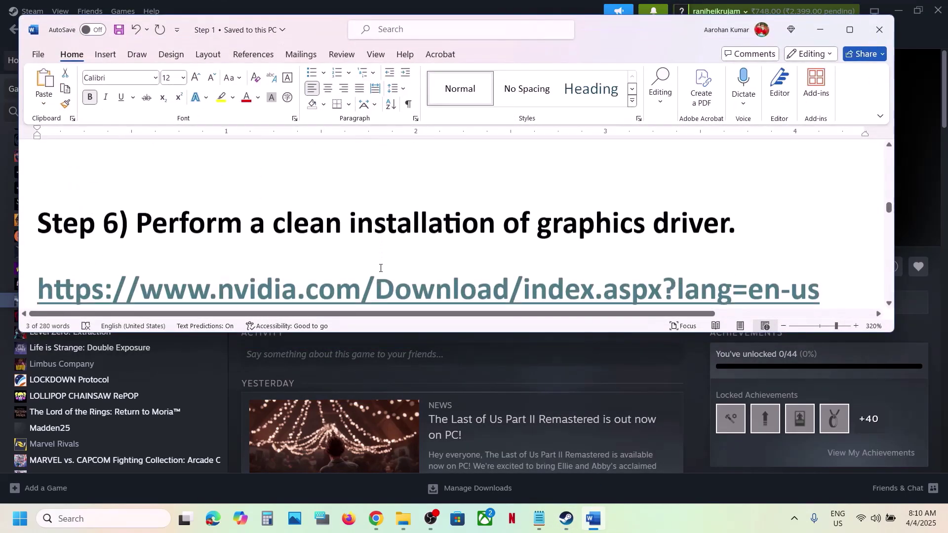
scroll(380, 268, down, 1)
drag(264, 188, 636, 195)
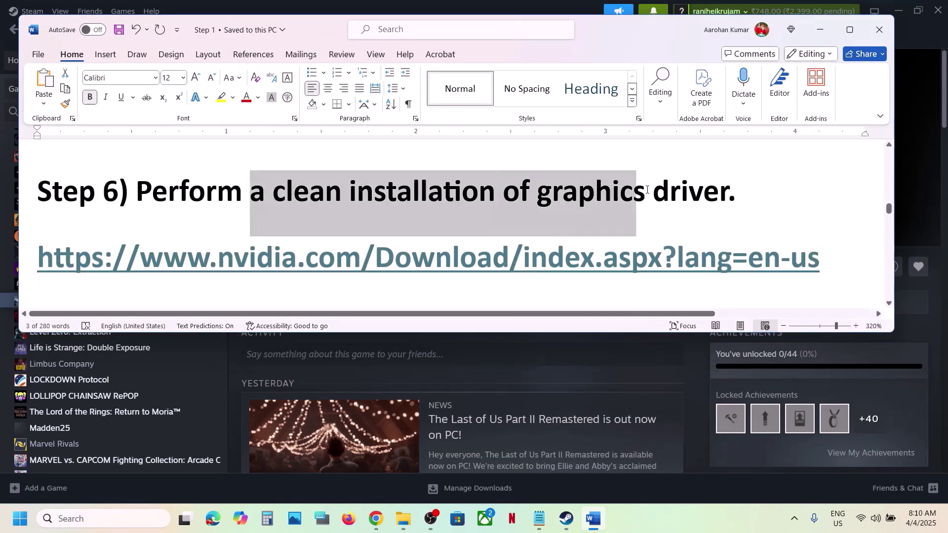
drag(233, 264, 451, 265)
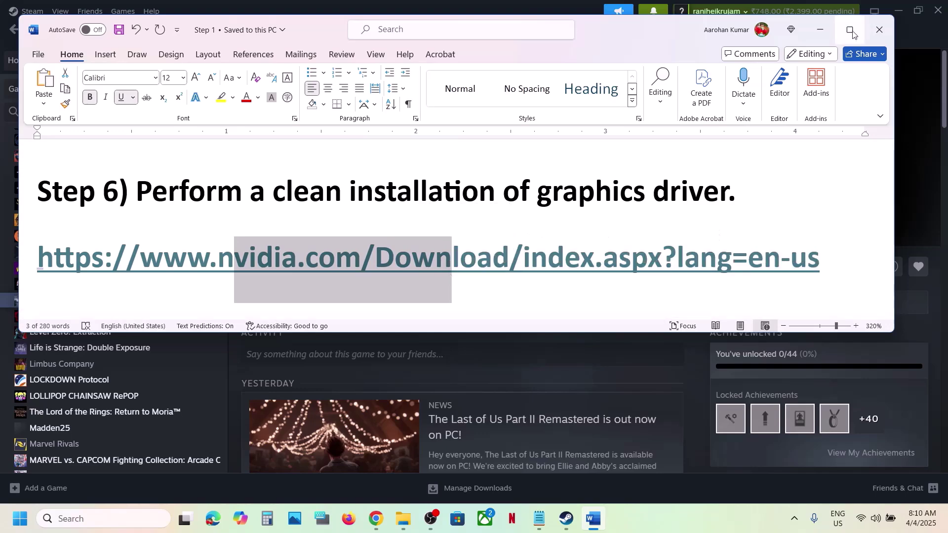
click(849, 29)
scroll(467, 213, down, 1)
scroll(385, 247, up, 3)
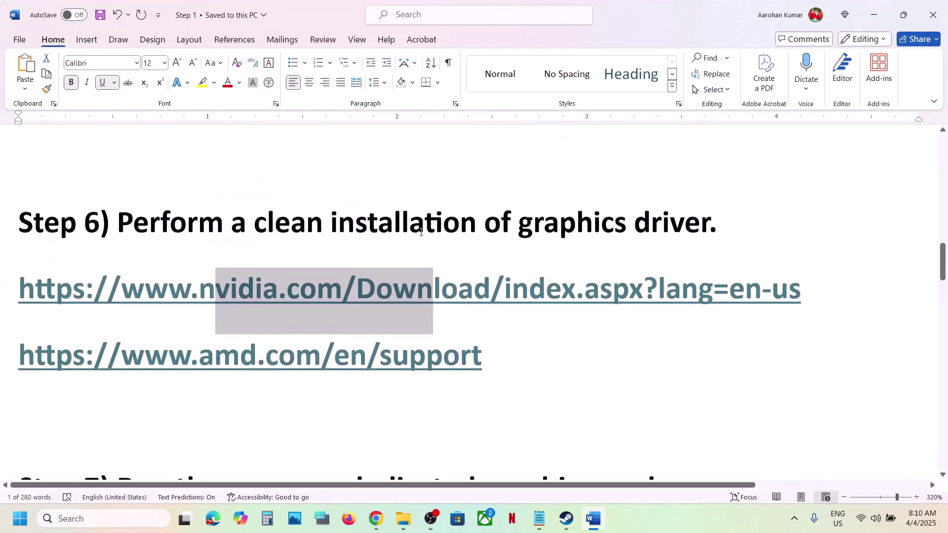
scroll(352, 265, down, 2)
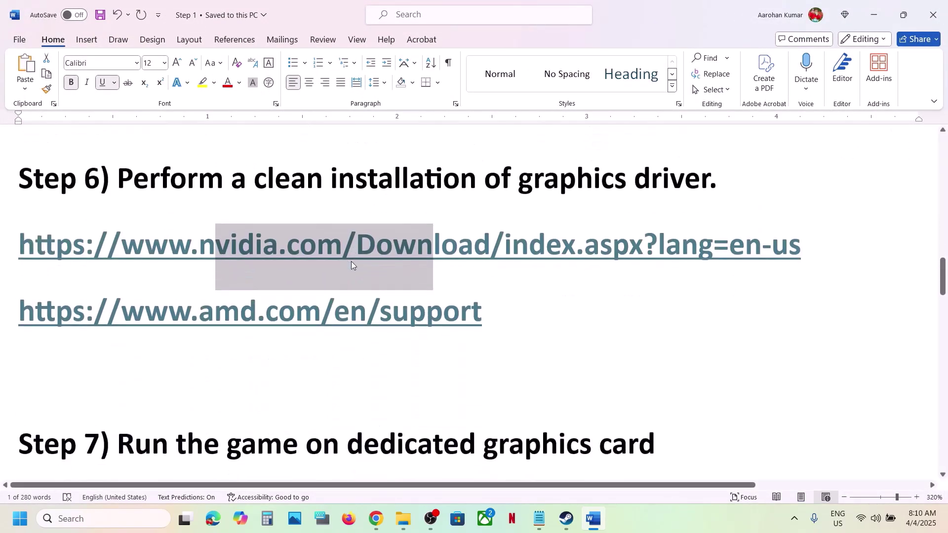
Switch to NVIDIA's drivers page in Chrome and search for the GeForce RTX 3050 Laptop GPU driver with Windows 11 as operating system
click(563, 519)
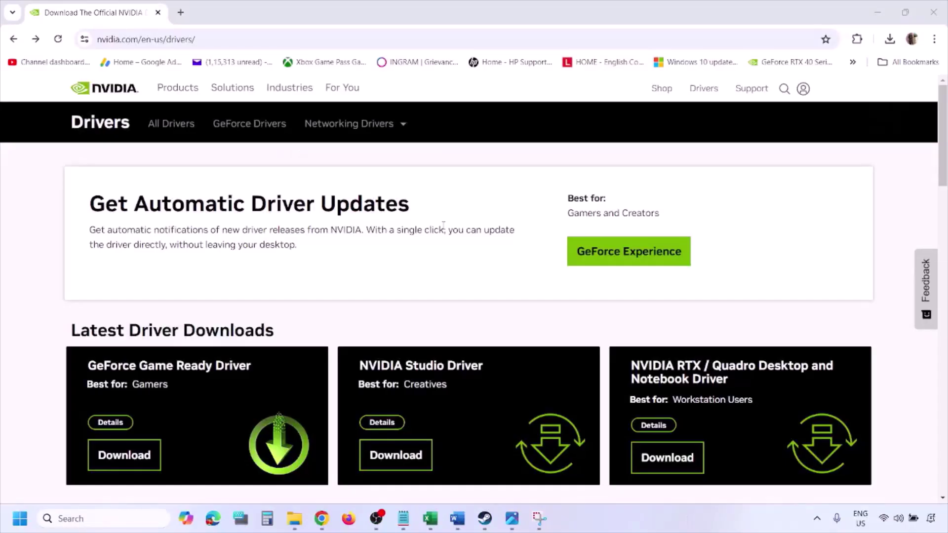
scroll(220, 300, down, 8)
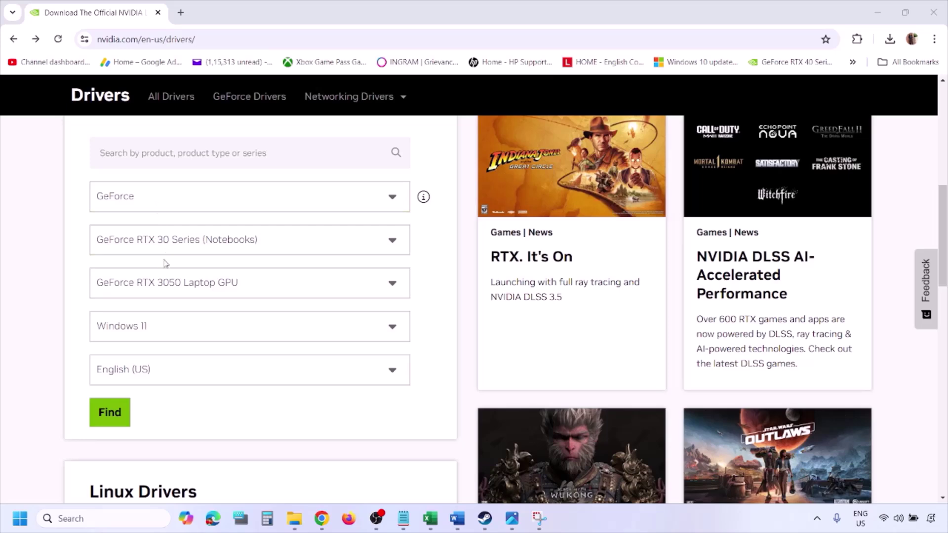
click(157, 330)
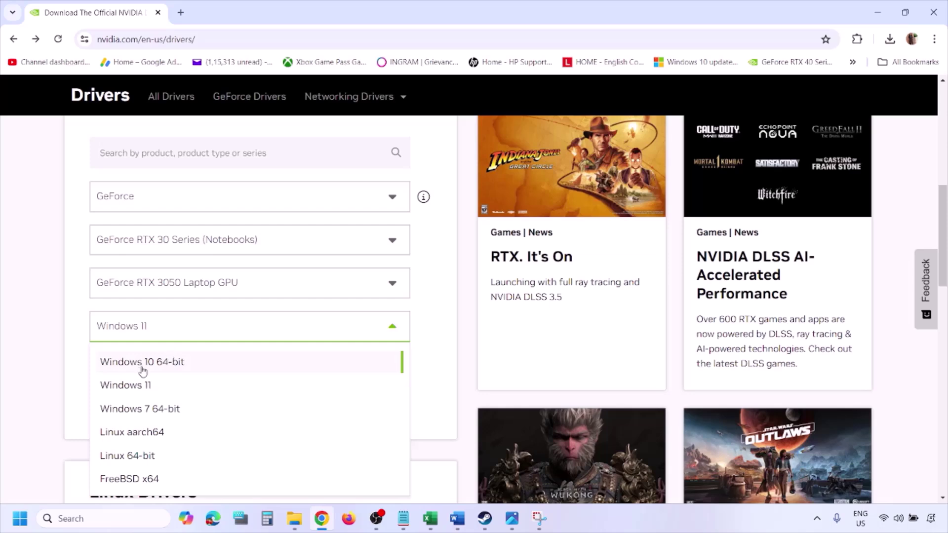
click(137, 390)
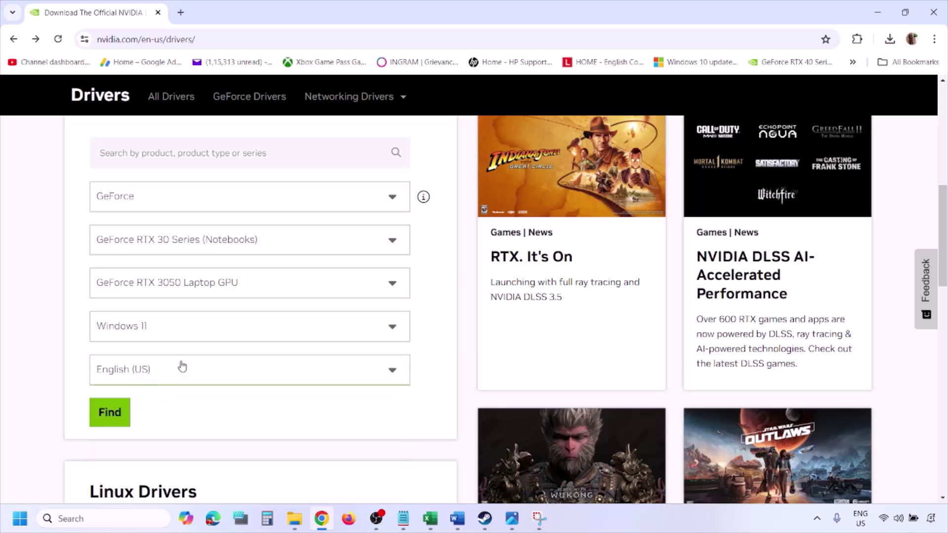
click(113, 416)
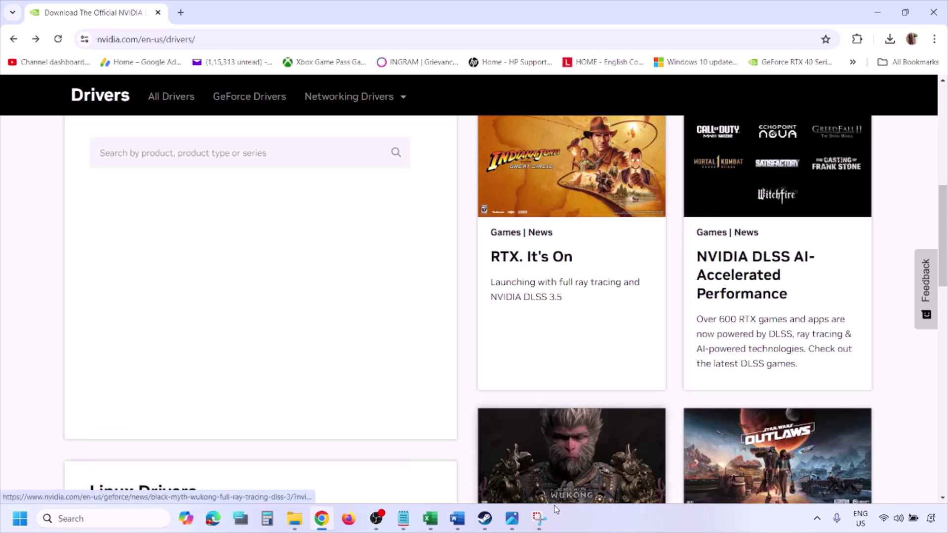
Switch to Photos and review screenshots 1.png to 5.png covering the Game Ready Driver download and NVIDIA's custom clean installation
click(513, 522)
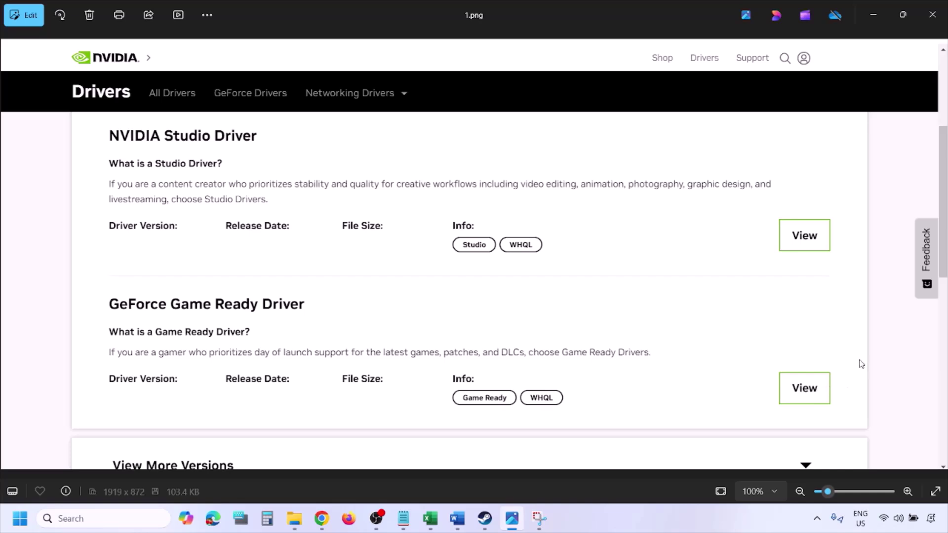
key(Right)
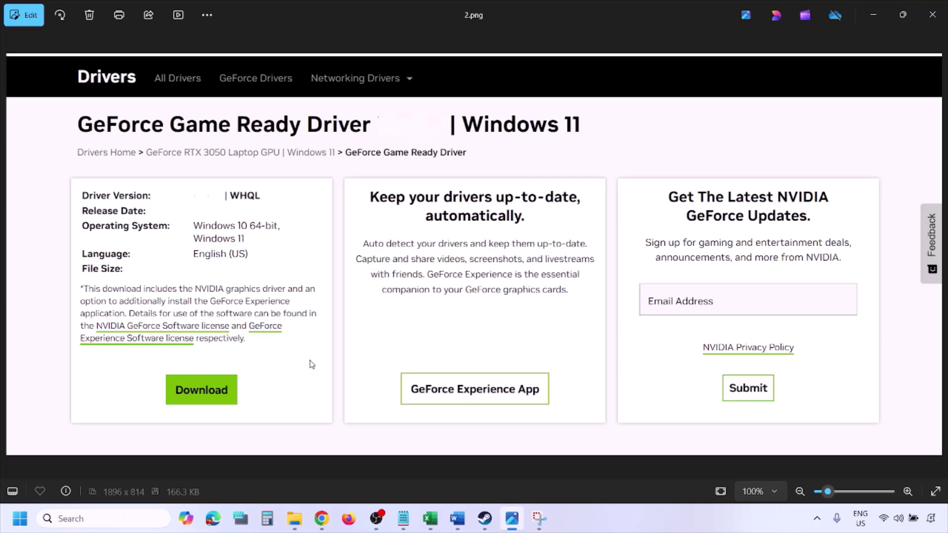
key(Right)
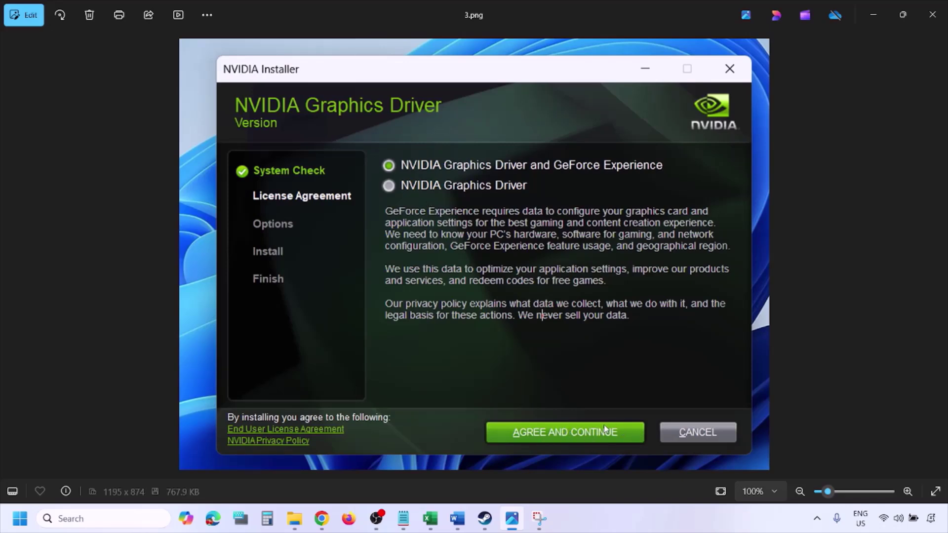
key(Right)
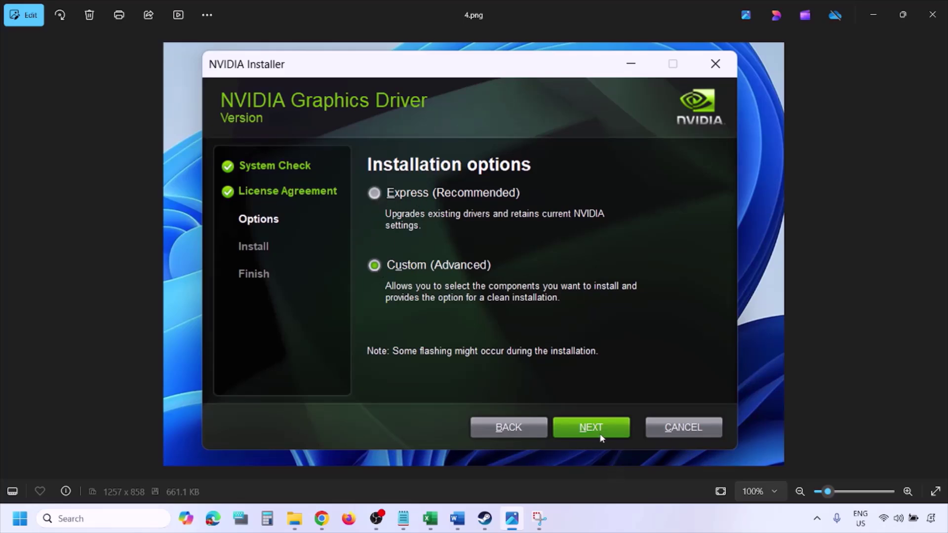
key(Right)
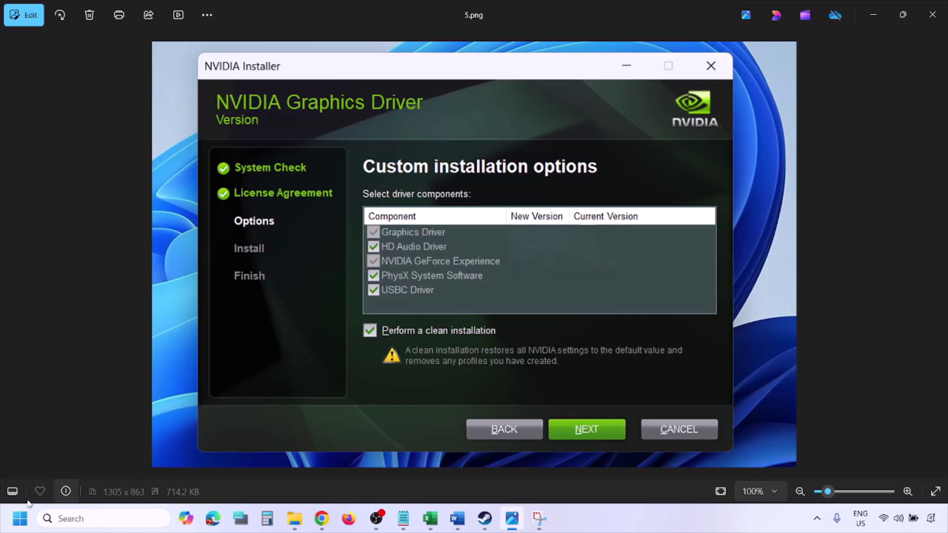
Show the computer's power options for restarting after the driver installation, and dismiss them without choosing one
click(20, 518)
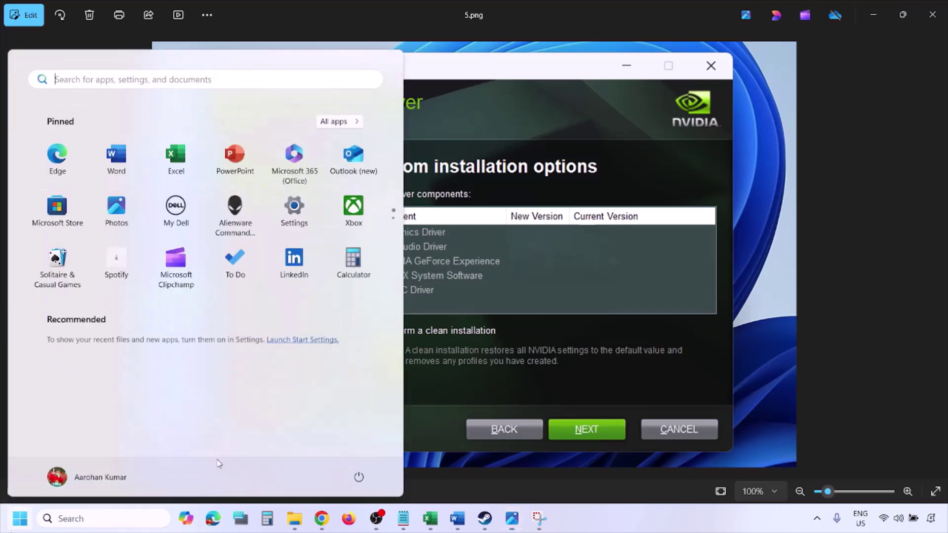
click(360, 477)
key(Escape)
key(Escape)
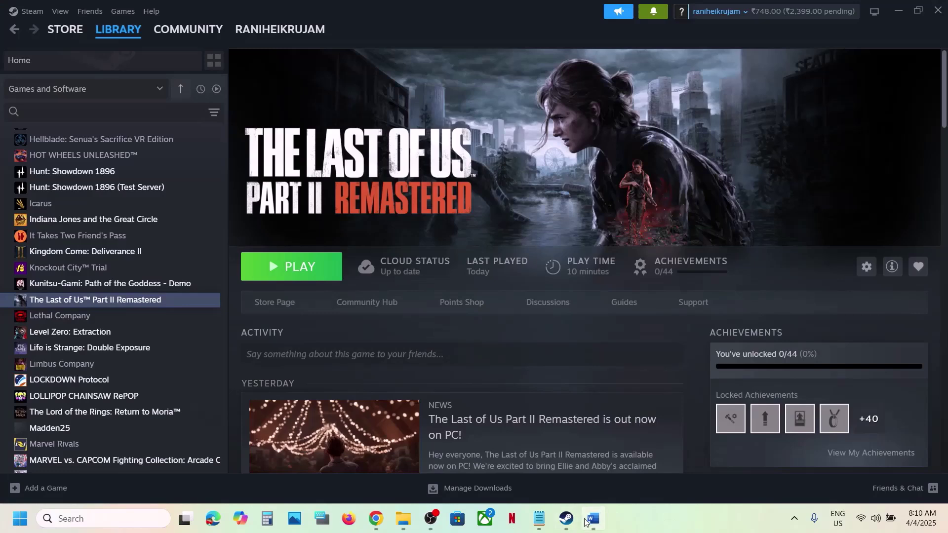
Switch to the Word document and read the AMD support link in Step 6 and the Step 7 heading
click(592, 518)
scroll(244, 328, up, 1)
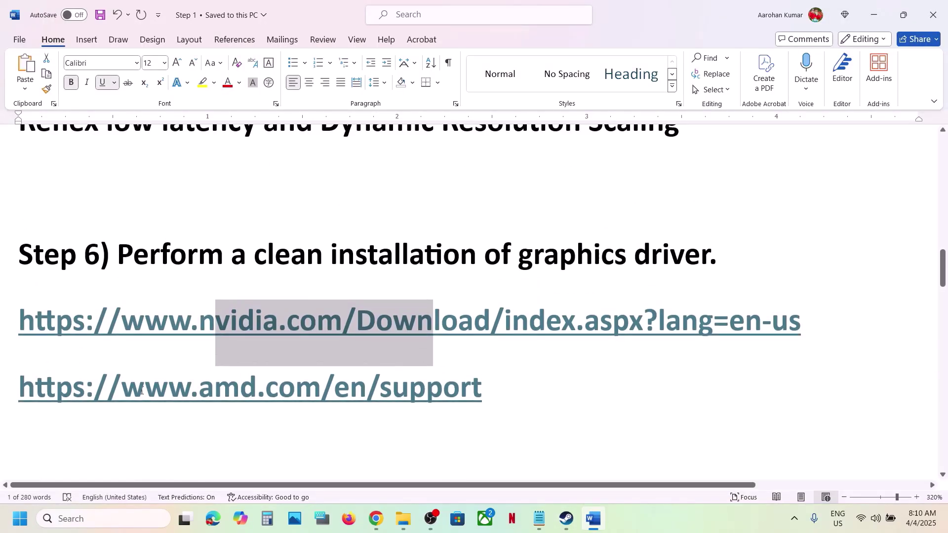
drag(145, 385, 472, 385)
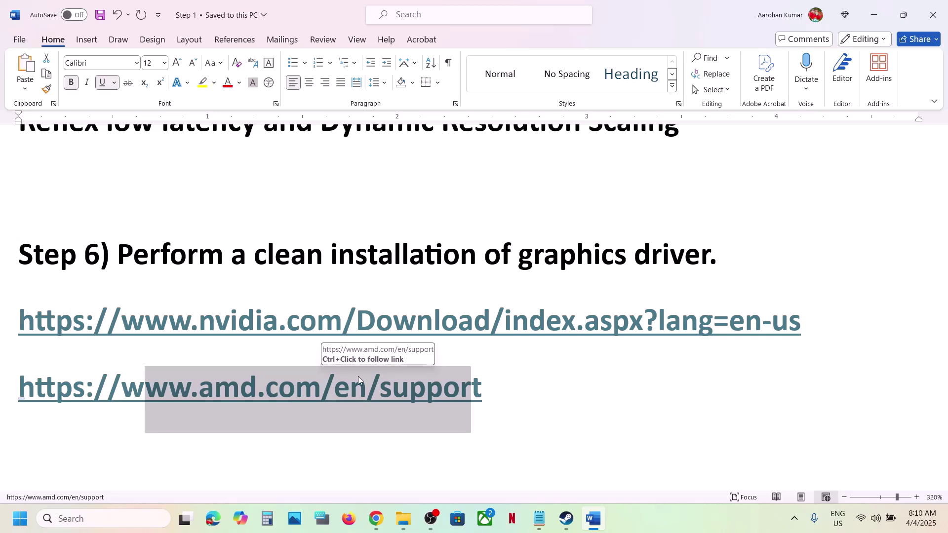
scroll(358, 377, down, 3)
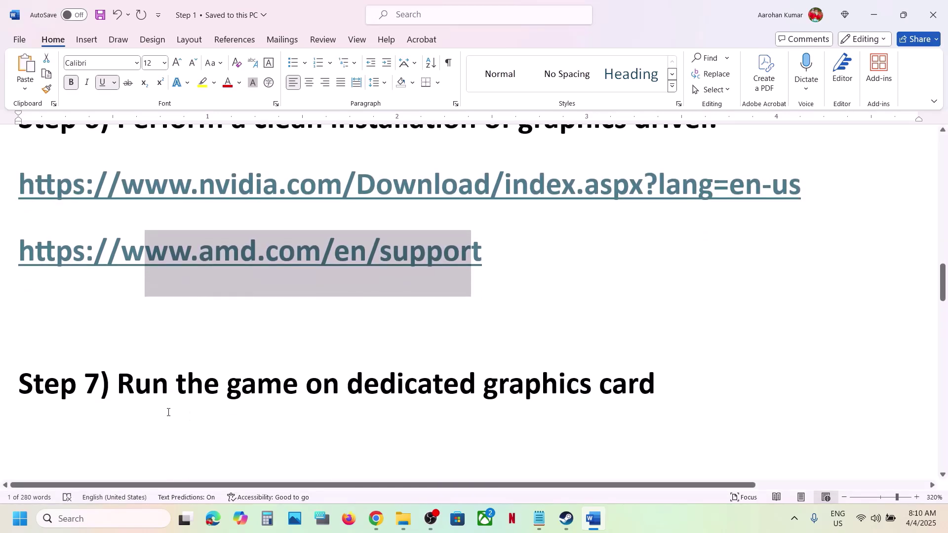
Copy the word "graphics" from the Step 7 heading, search Windows for it, and open Graphics settings
double_click(508, 373)
key(ctrl+c)
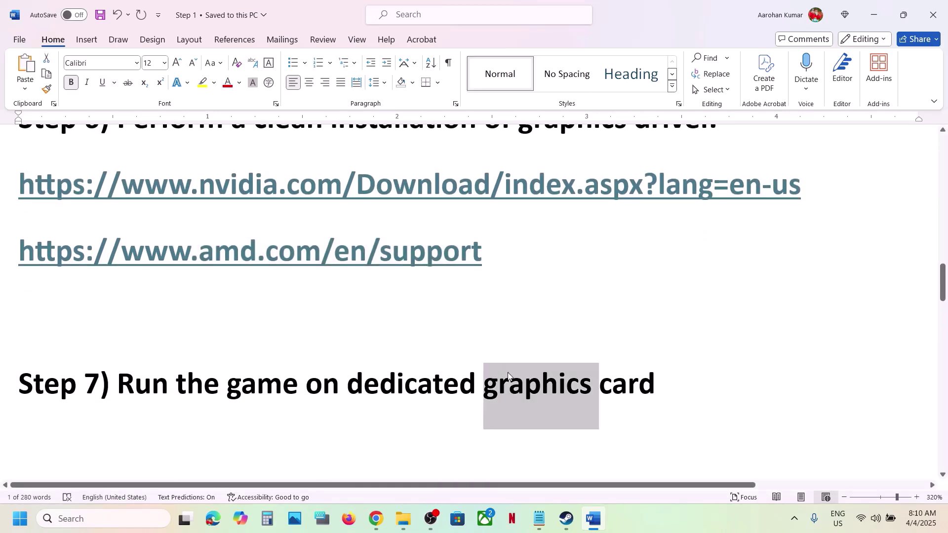
click(133, 513)
key(ctrl+v)
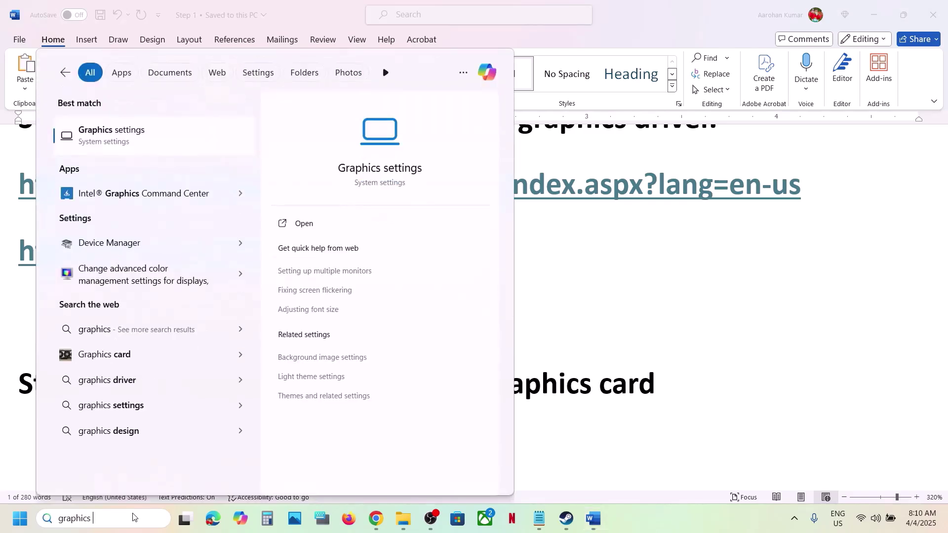
click(143, 142)
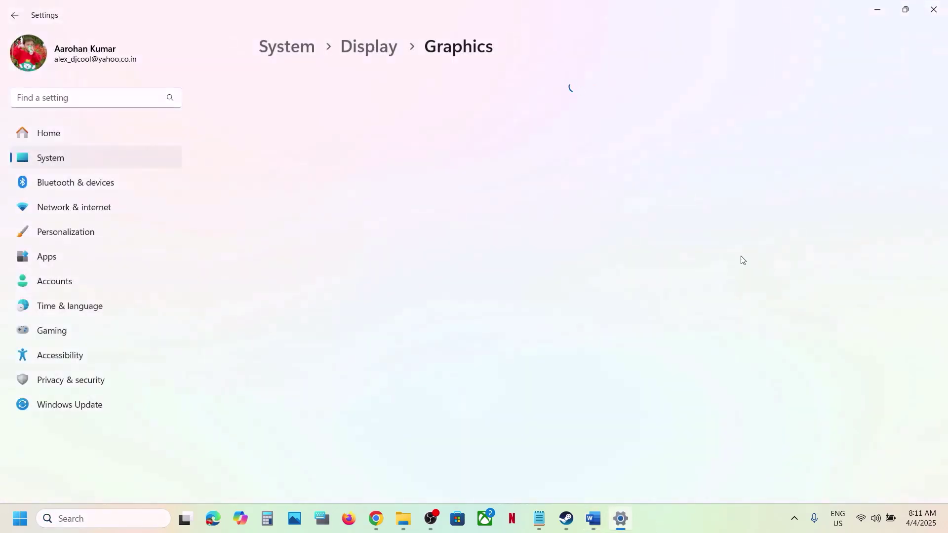
Add tlou-ii from Steam's The Last of Us Part II folder as a desktop app in the Graphics settings
click(709, 340)
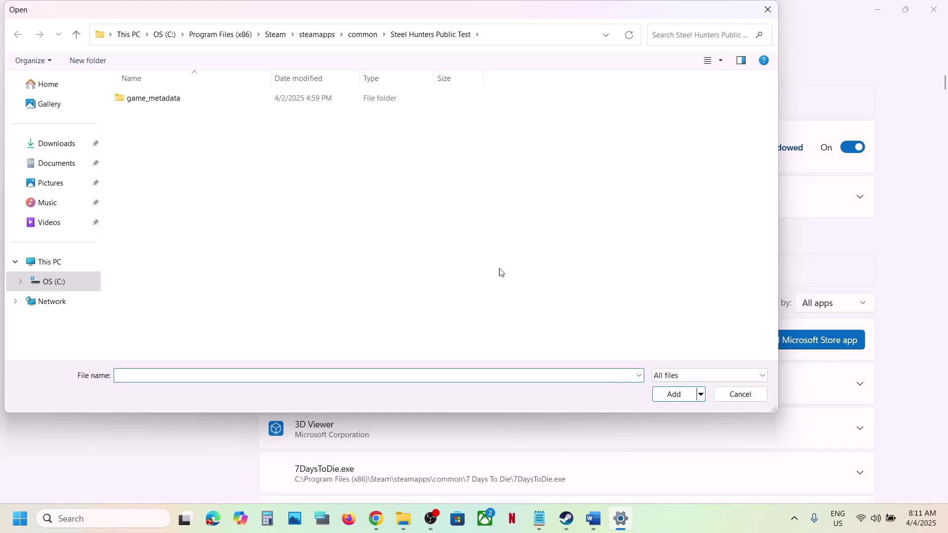
click(363, 34)
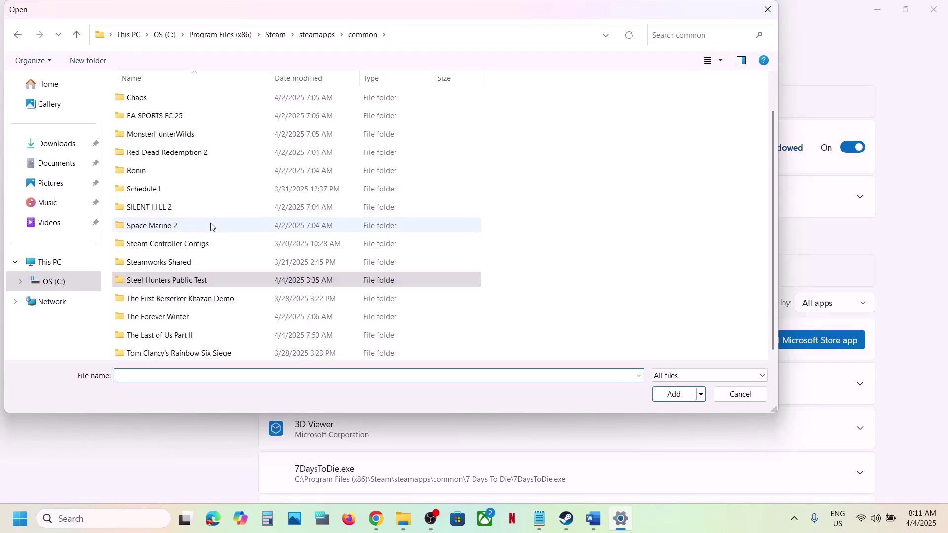
double_click(207, 335)
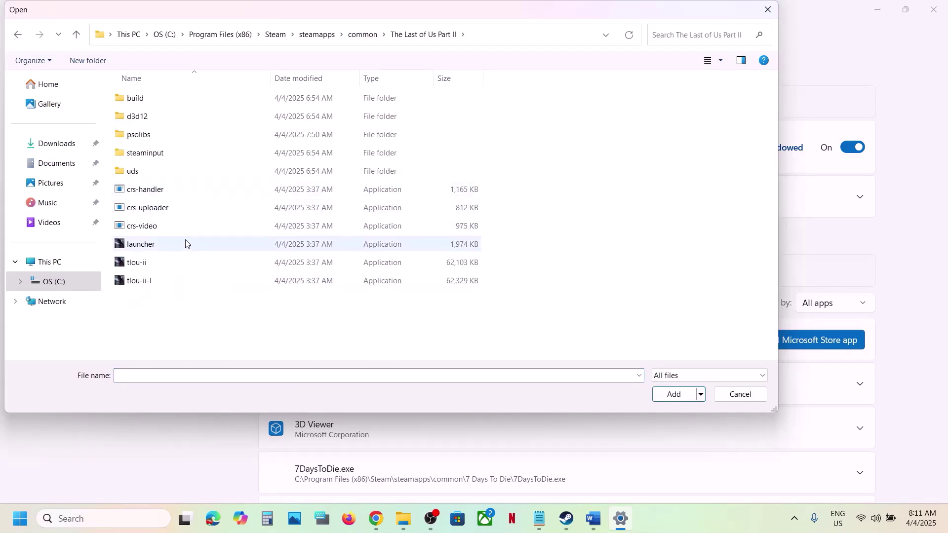
click(155, 264)
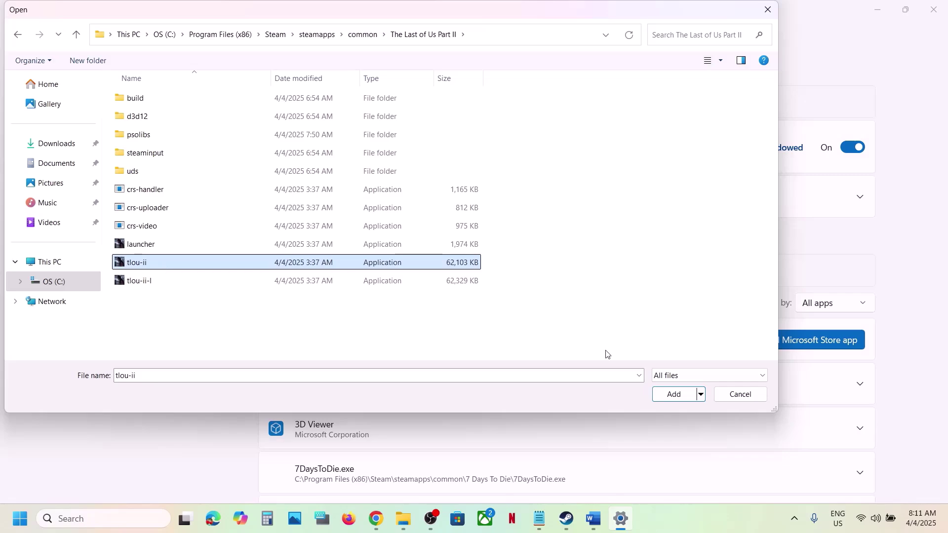
click(673, 394)
Set the GPU preference of The Last of Us Part II (tlou-ii.exe) to High Performance (NVIDIA GeForce RTX 3050 Laptop GPU)
scroll(390, 333, down, 4)
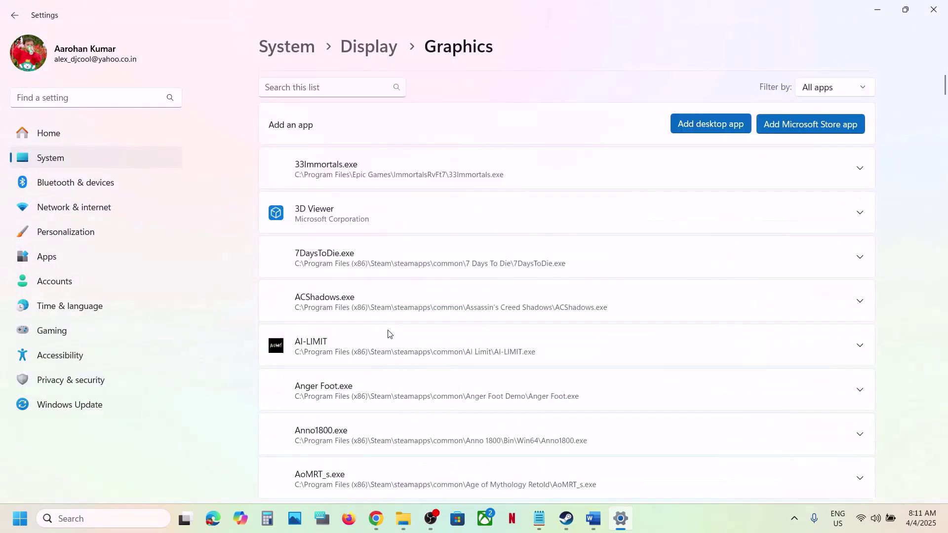
scroll(388, 334, down, 15)
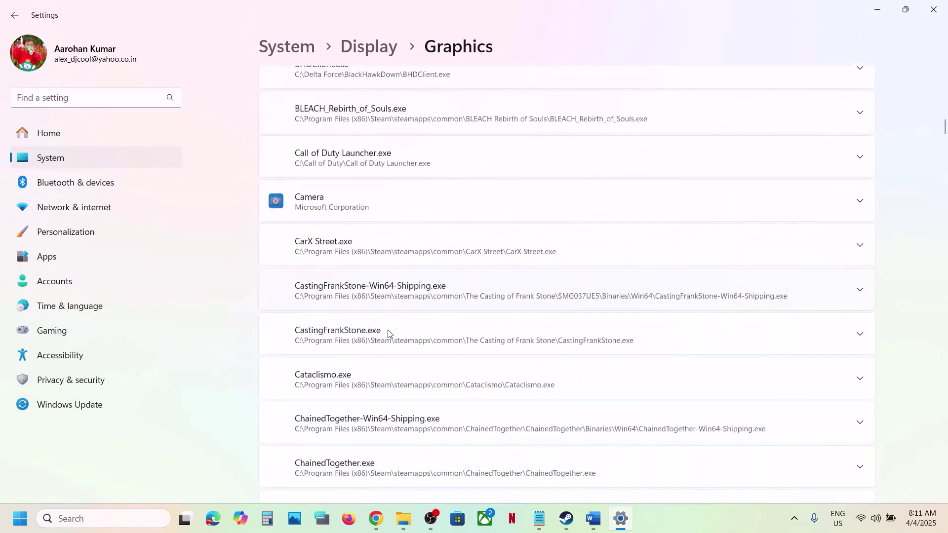
scroll(387, 334, down, 20)
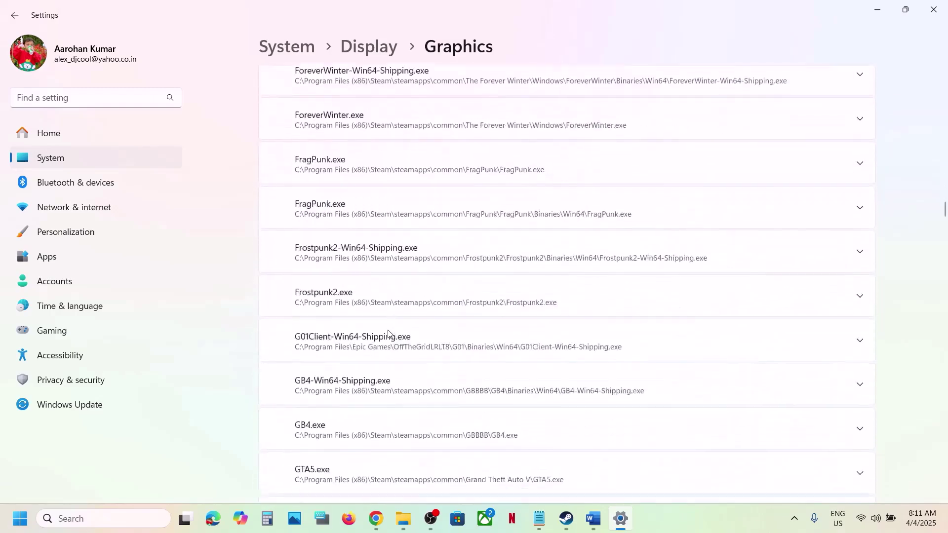
scroll(388, 334, down, 20)
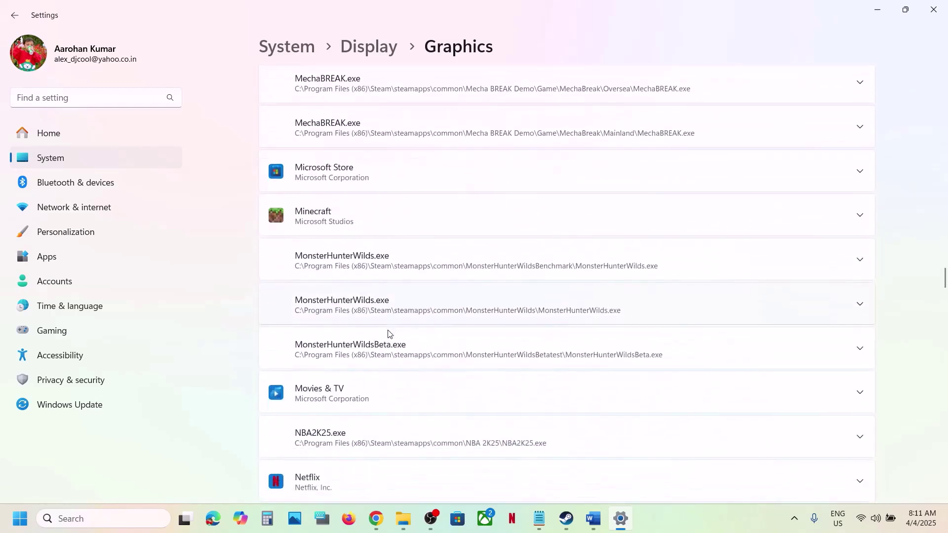
scroll(388, 333, down, 20)
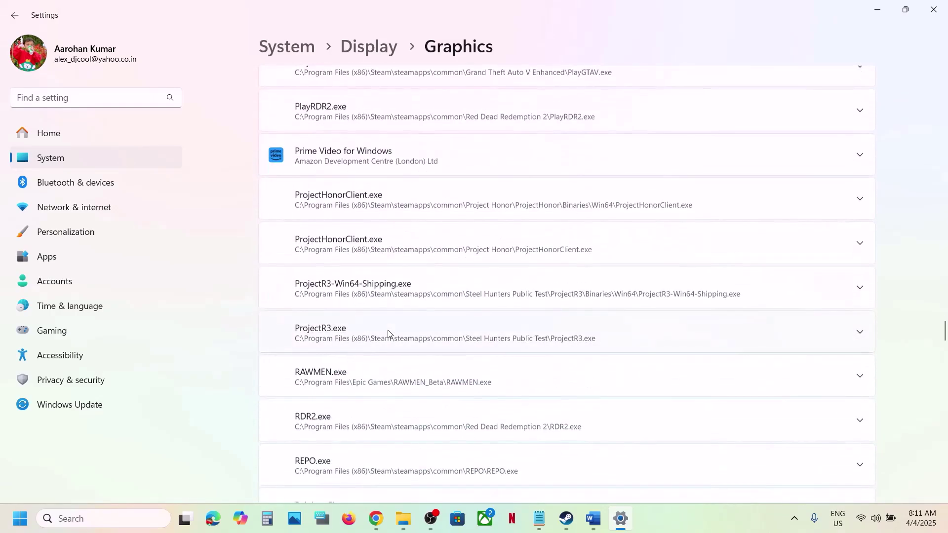
scroll(388, 334, down, 20)
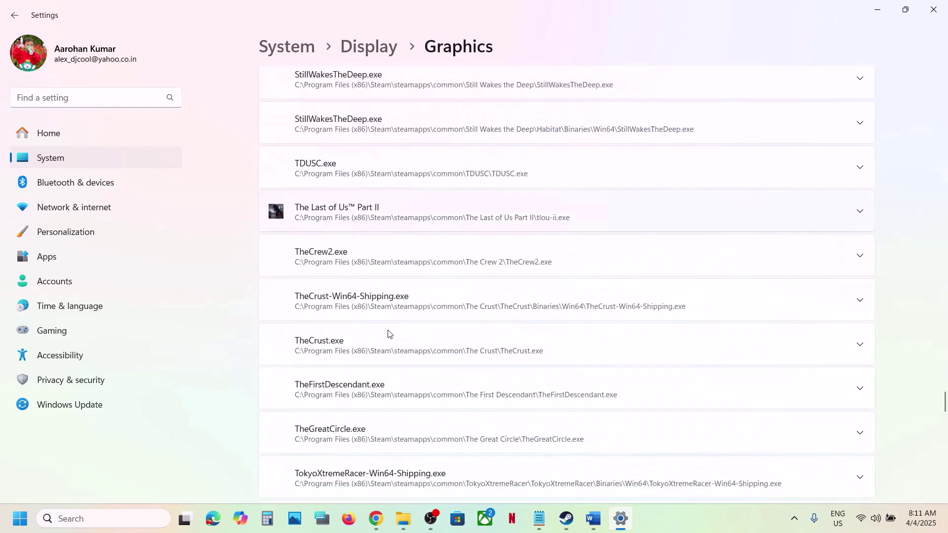
scroll(400, 208, up, 2)
click(595, 303)
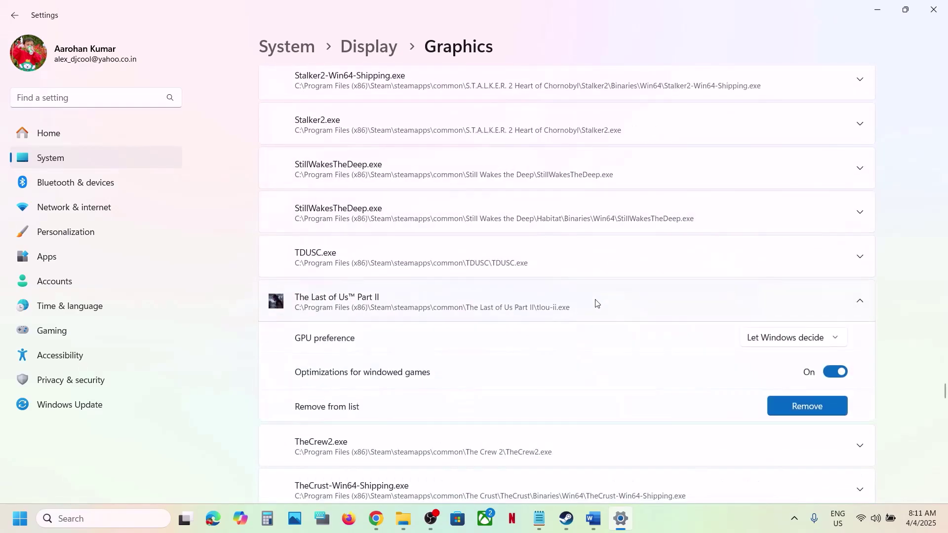
scroll(595, 303, down, 2)
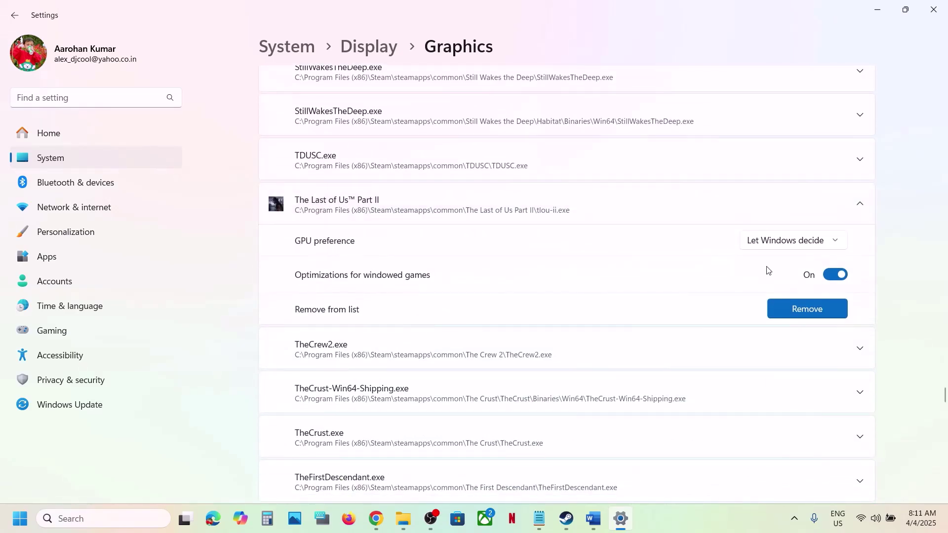
click(786, 244)
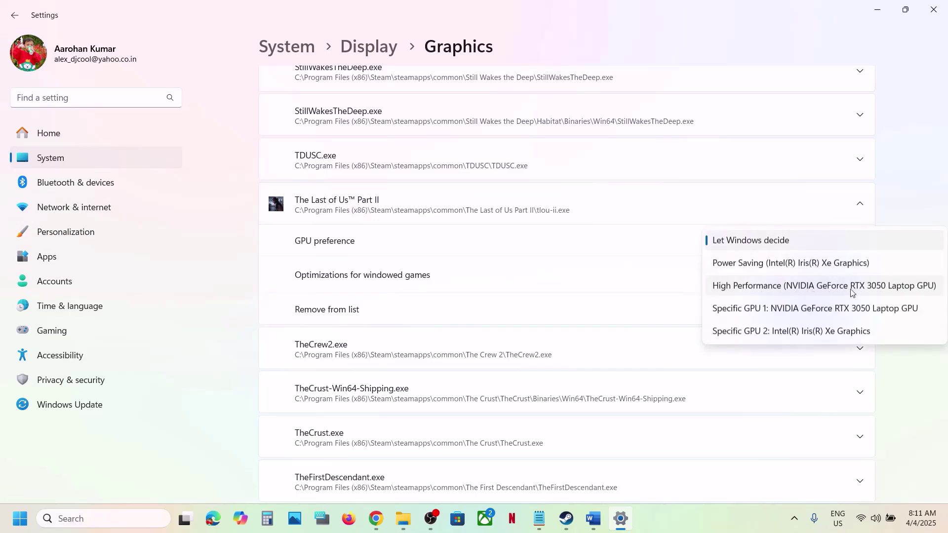
click(824, 287)
Add tlou-ii-l from the same game folder as another desktop app in the Graphics settings
scroll(510, 227, up, 20)
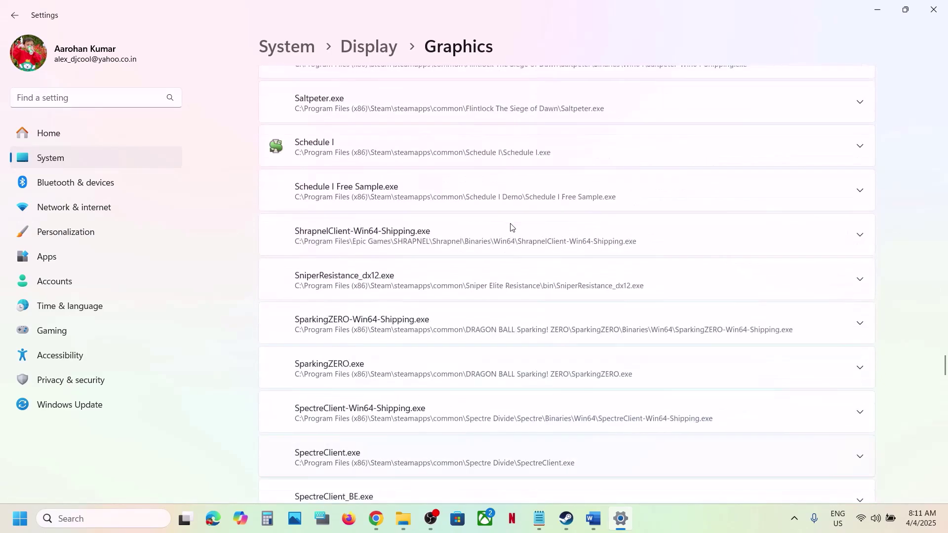
scroll(510, 227, up, 20)
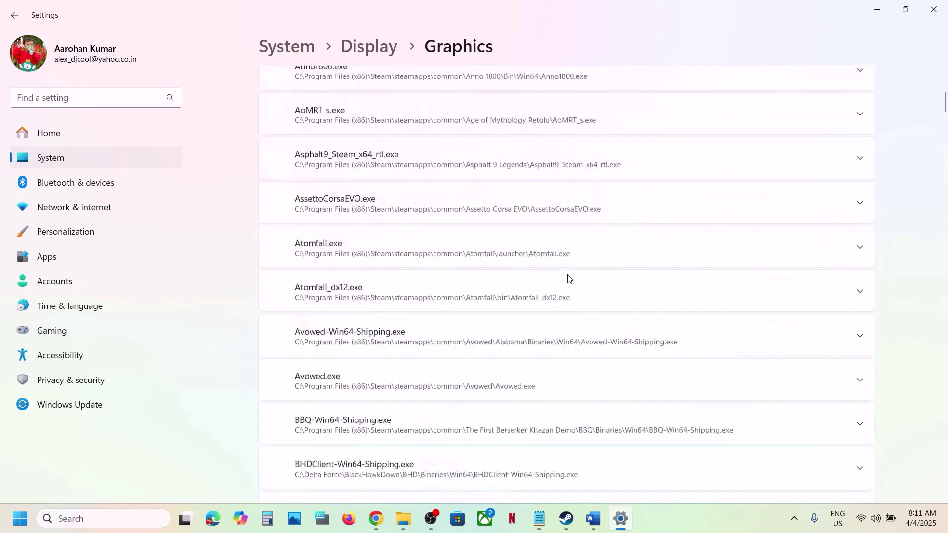
click(723, 346)
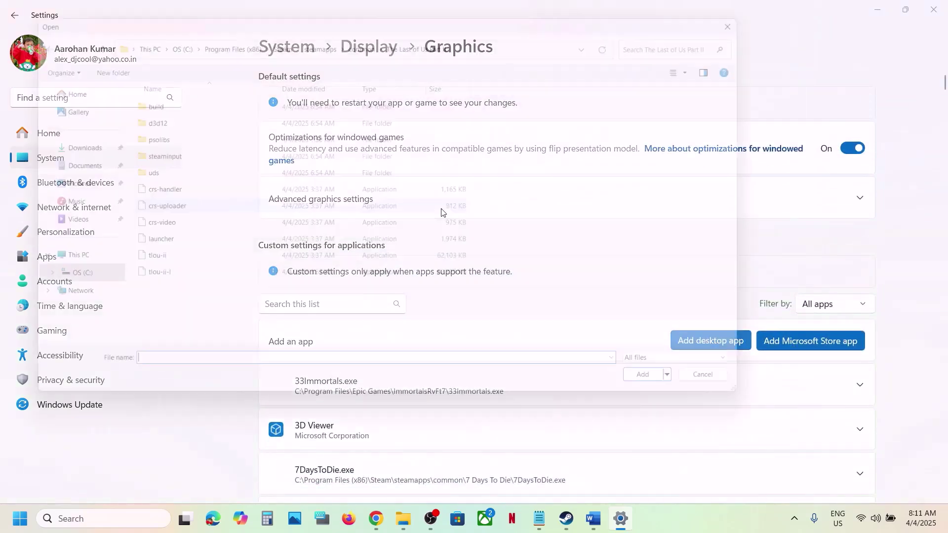
click(150, 280)
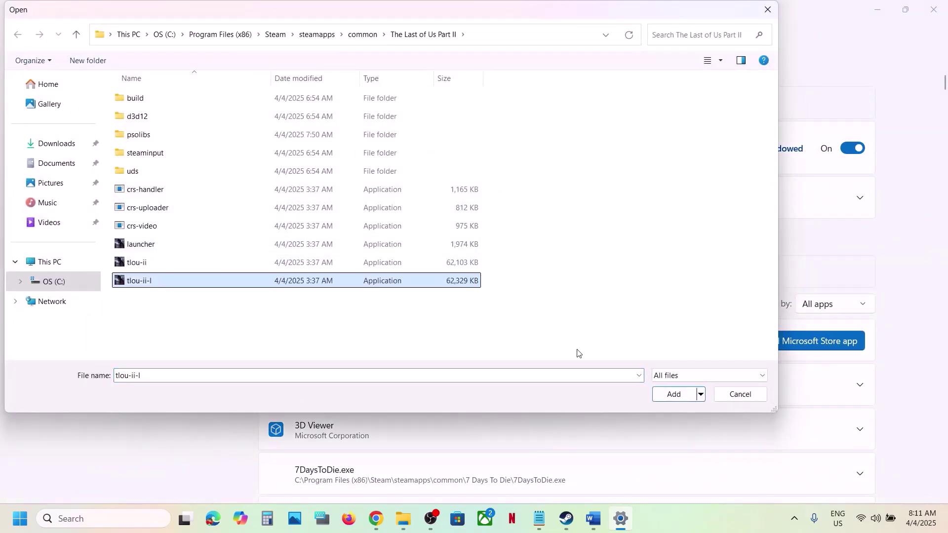
click(671, 395)
Find The Last of Us Part II (tlou-ii.exe) in the Graphics app list and show its GPU preference
scroll(451, 384, down, 20)
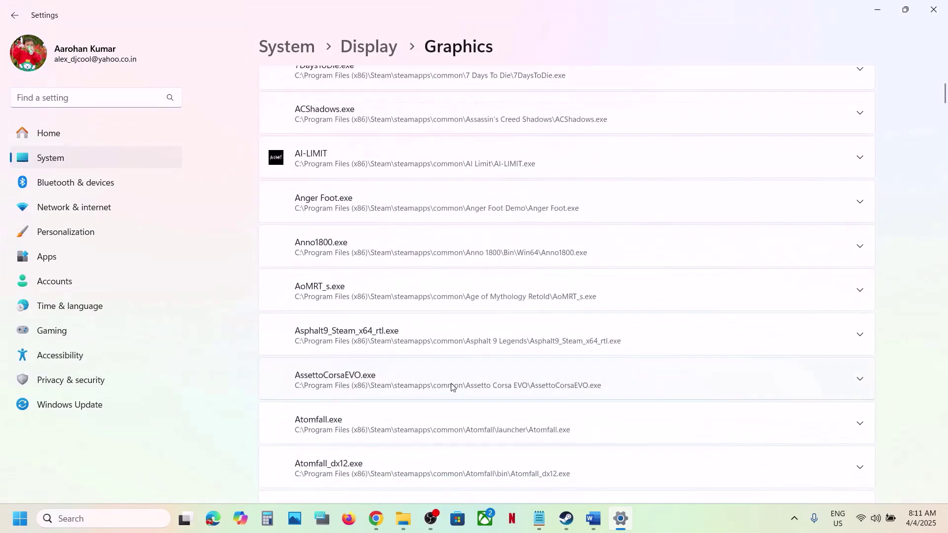
scroll(451, 384, down, 20)
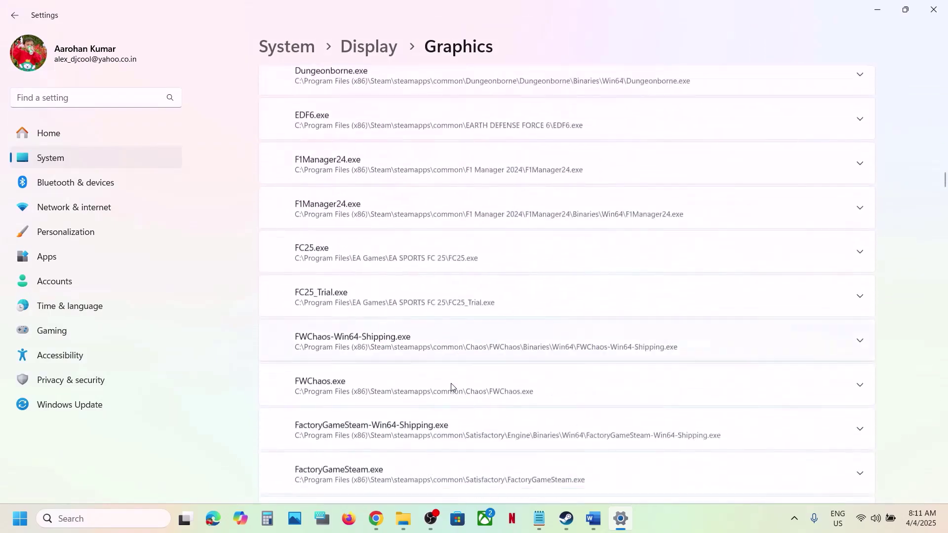
scroll(451, 383, down, 20)
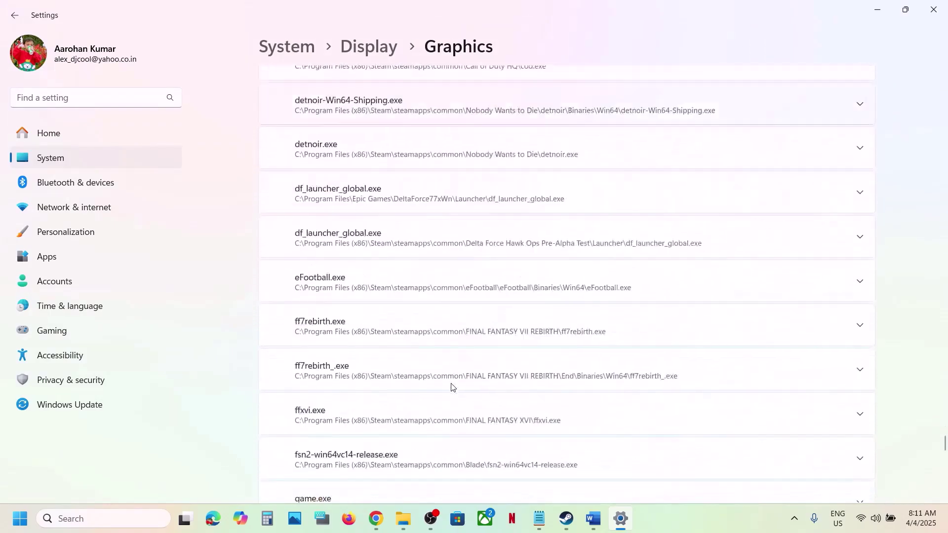
scroll(451, 386, up, 13)
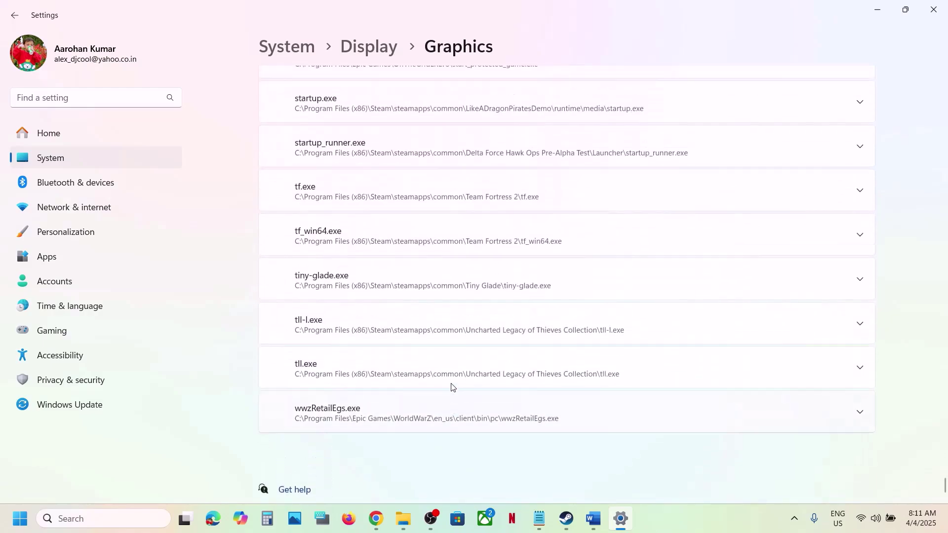
scroll(451, 387, up, 20)
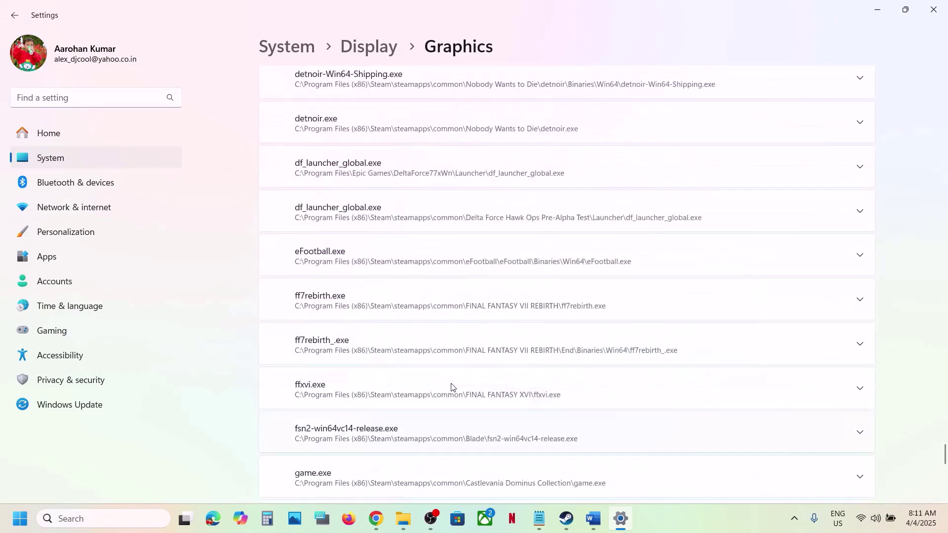
scroll(451, 387, up, 1)
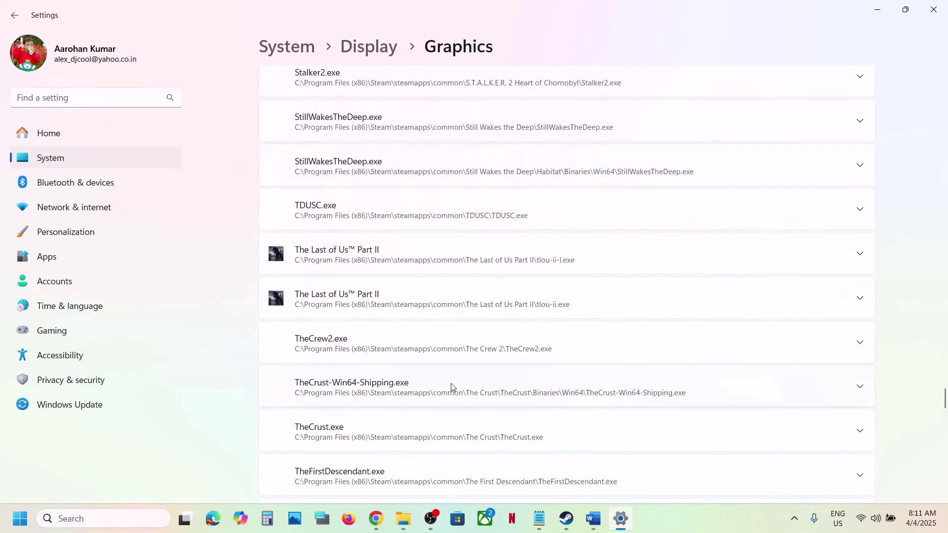
click(437, 302)
scroll(434, 302, up, 2)
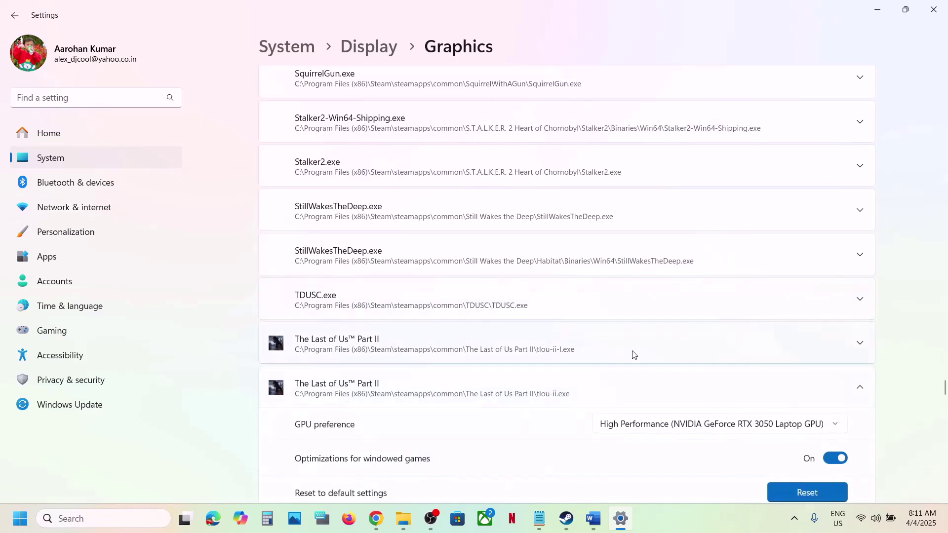
Set the GPU preference of The Last of Us Part II (tlou-ii-l.exe) to High Performance (NVIDIA GeForce RTX 3050 Laptop GPU) and close Settings
click(529, 300)
scroll(529, 299, up, 4)
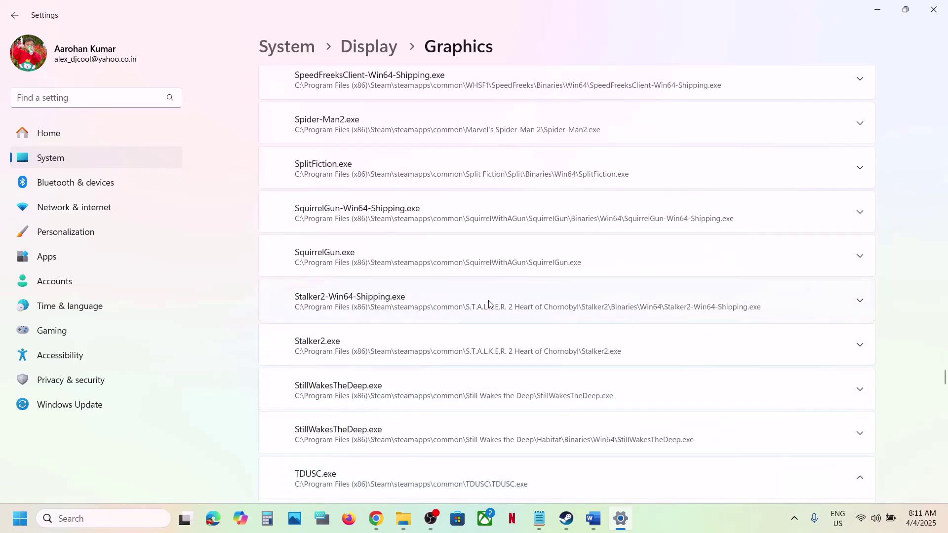
scroll(488, 303, down, 8)
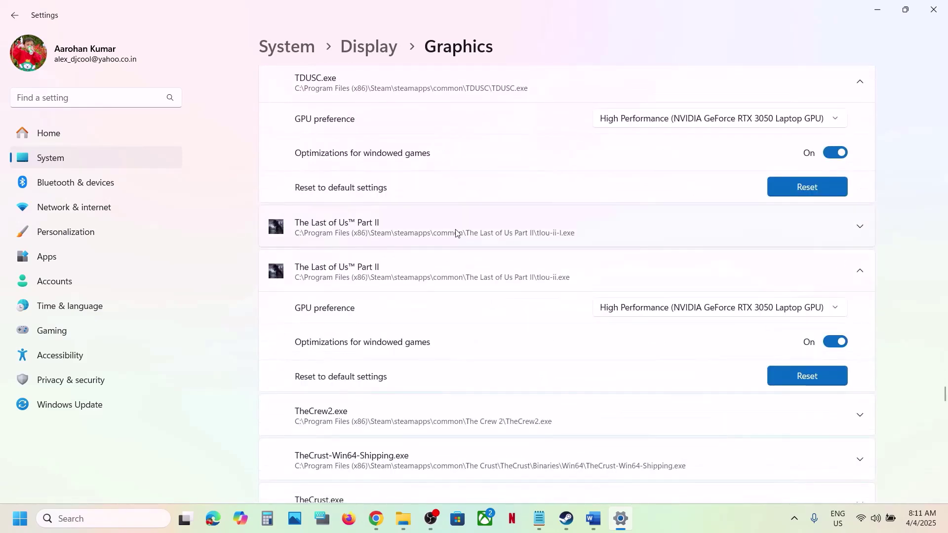
click(456, 233)
scroll(455, 233, up, 4)
scroll(748, 221, down, 2)
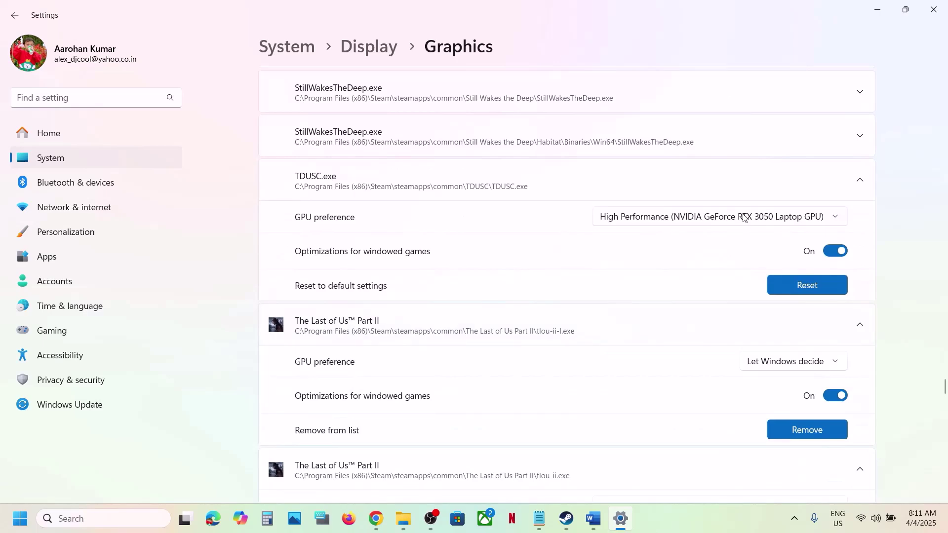
click(744, 218)
click(720, 219)
scroll(558, 291, down, 2)
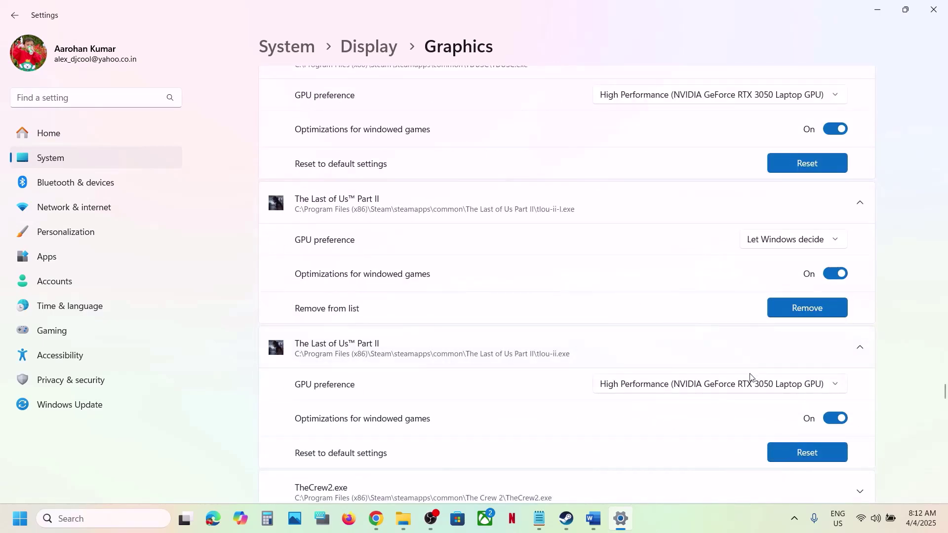
click(801, 239)
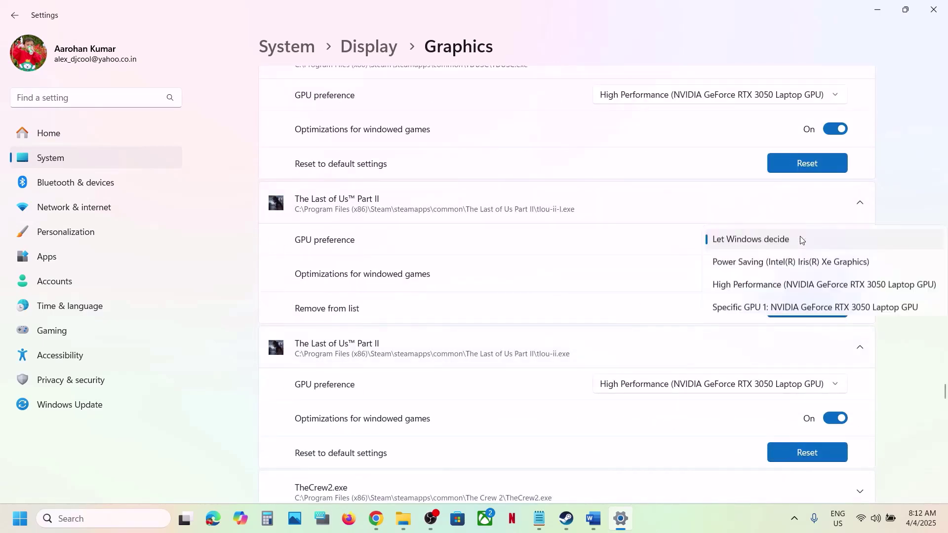
click(810, 285)
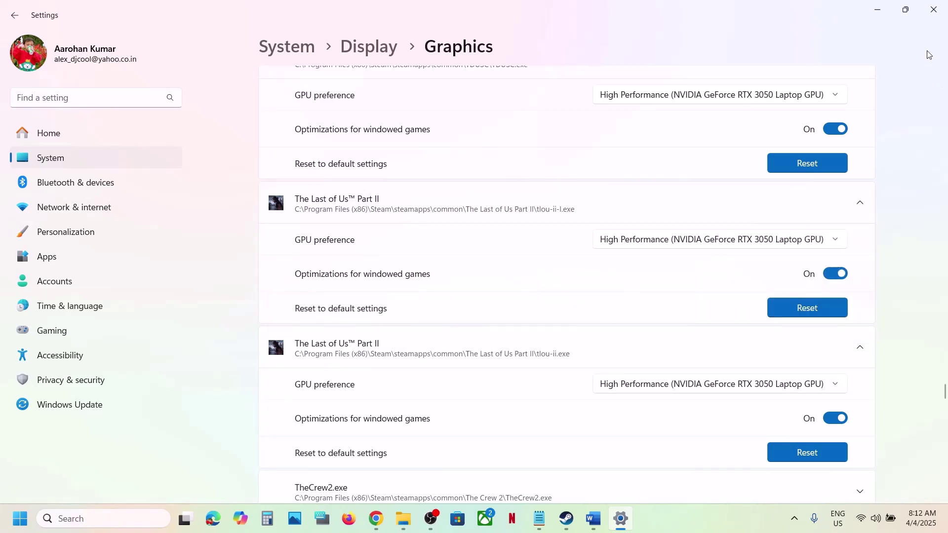
click(933, 10)
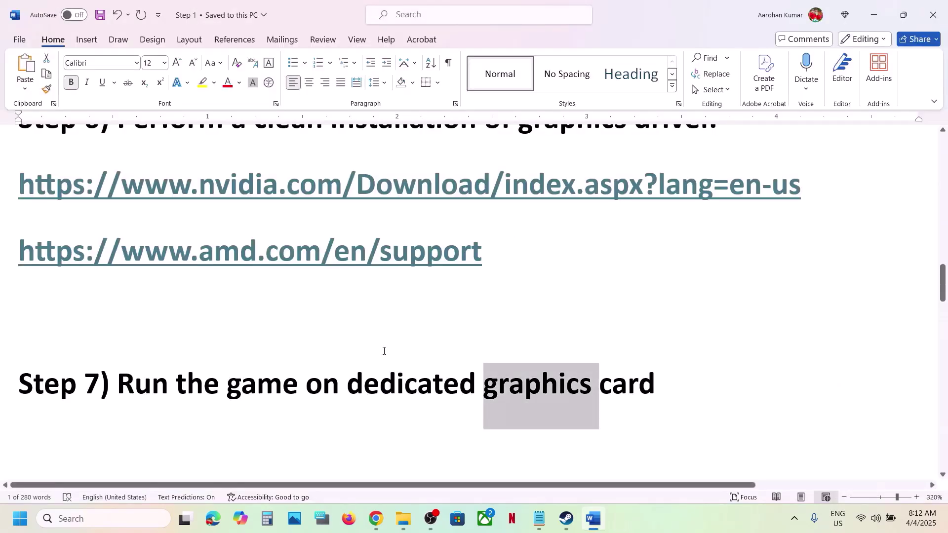
Copy the Step 8 text "Update Windows to the latest version" in the Word document
scroll(384, 350, down, 5)
scroll(383, 349, up, 2)
drag(205, 335, 546, 334)
key(ctrl+c)
Open Windows Update in Settings and install the 2025-03 Cumulative Update Preview for Windows 11 Version 24H2 (KB5053656)
key(super+i)
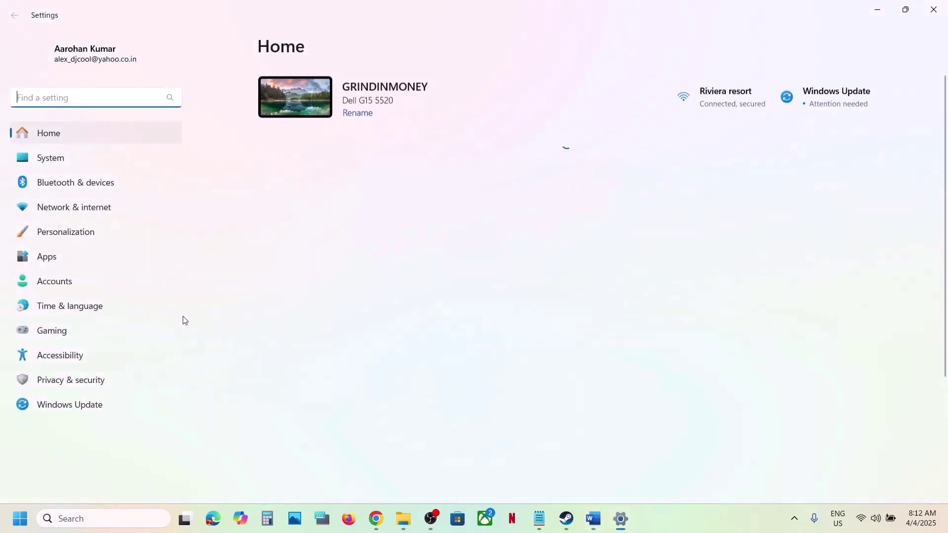
click(85, 410)
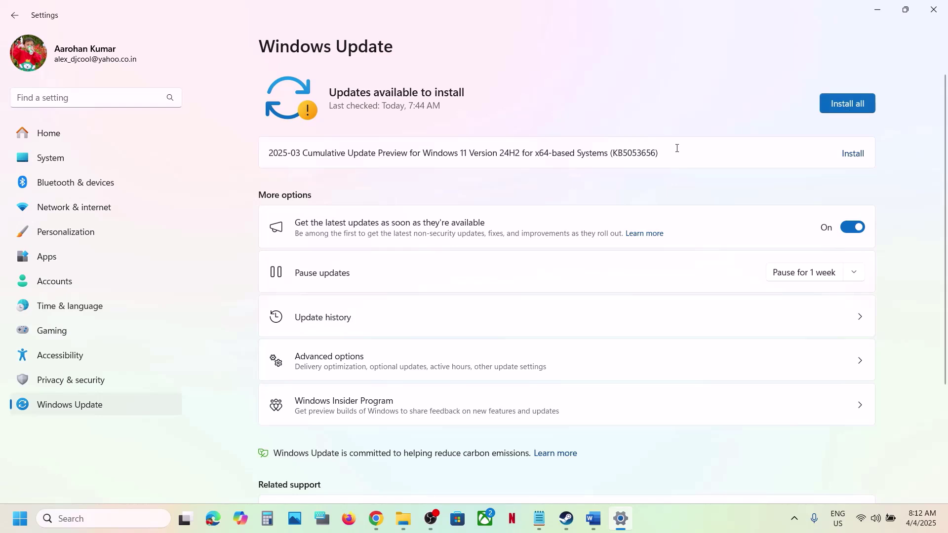
drag(610, 157, 679, 155)
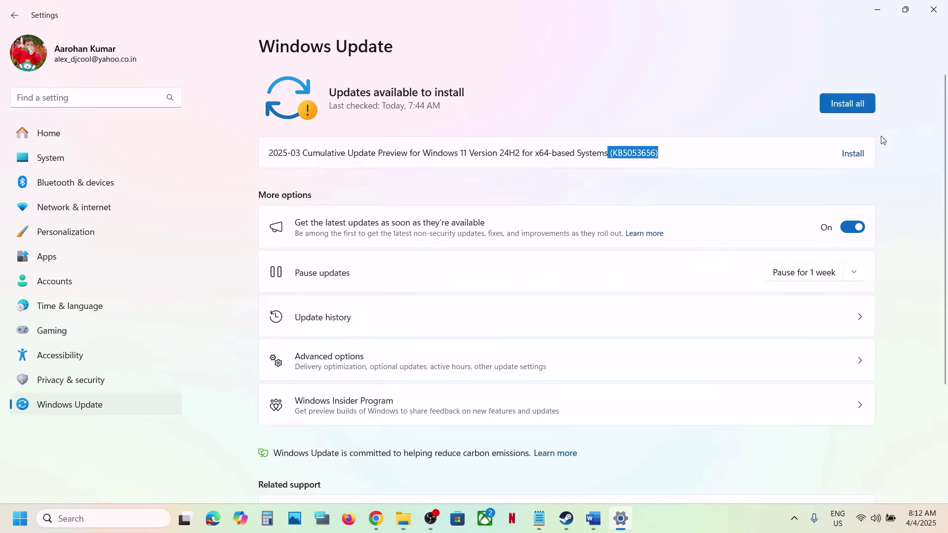
click(860, 154)
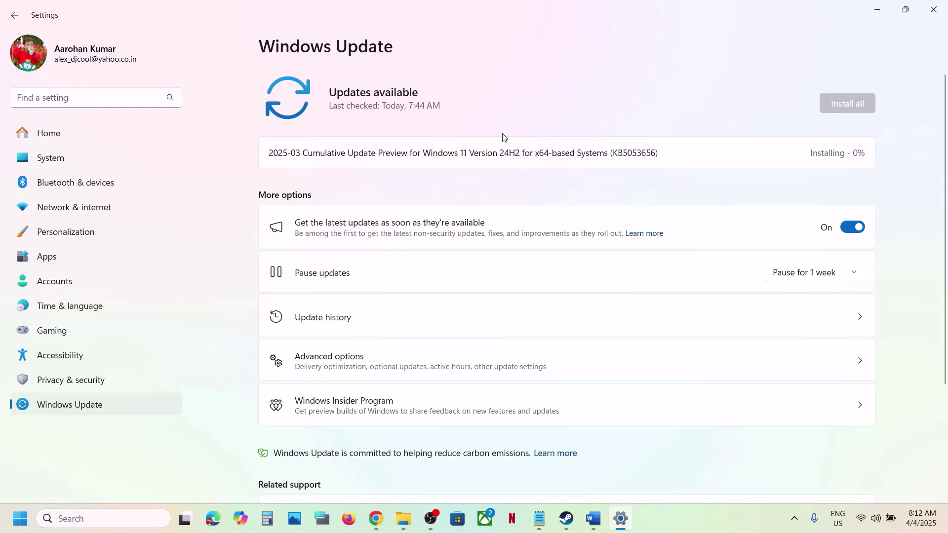
Look up the Restart power option without restarting, and check the installed Windows version with winver
click(19, 518)
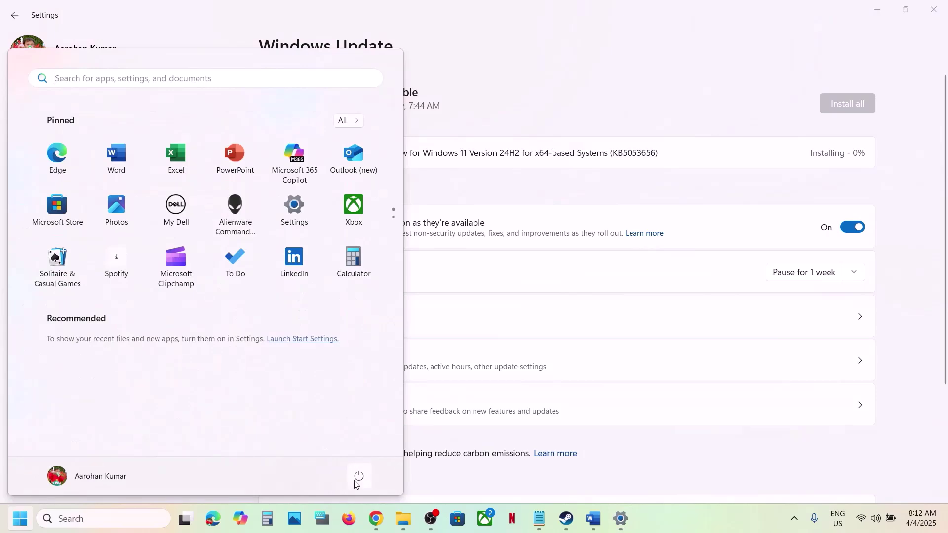
click(356, 481)
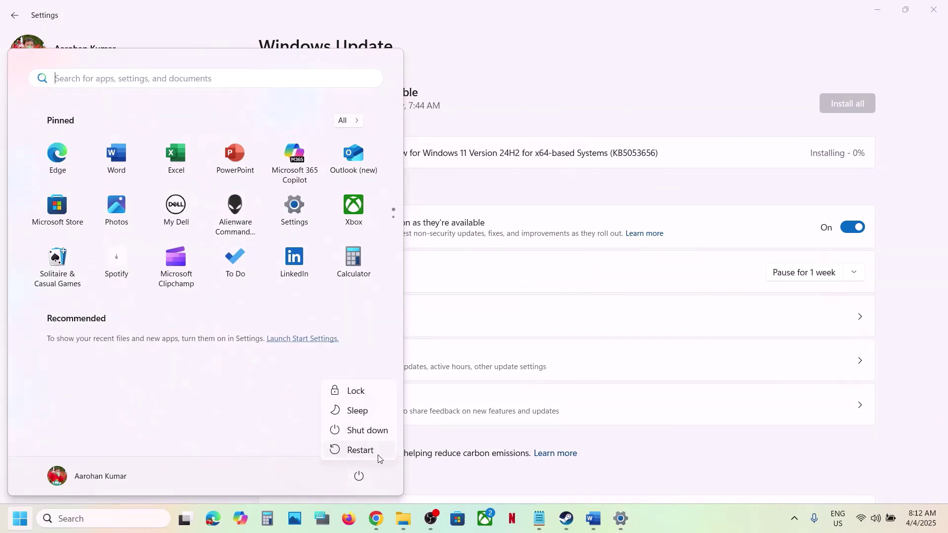
click(122, 518)
text(winver)
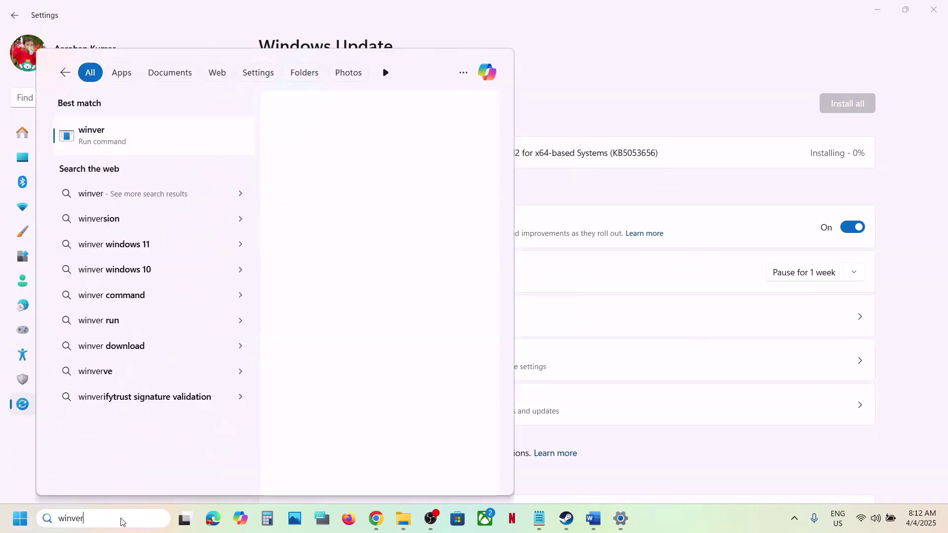
key(Return)
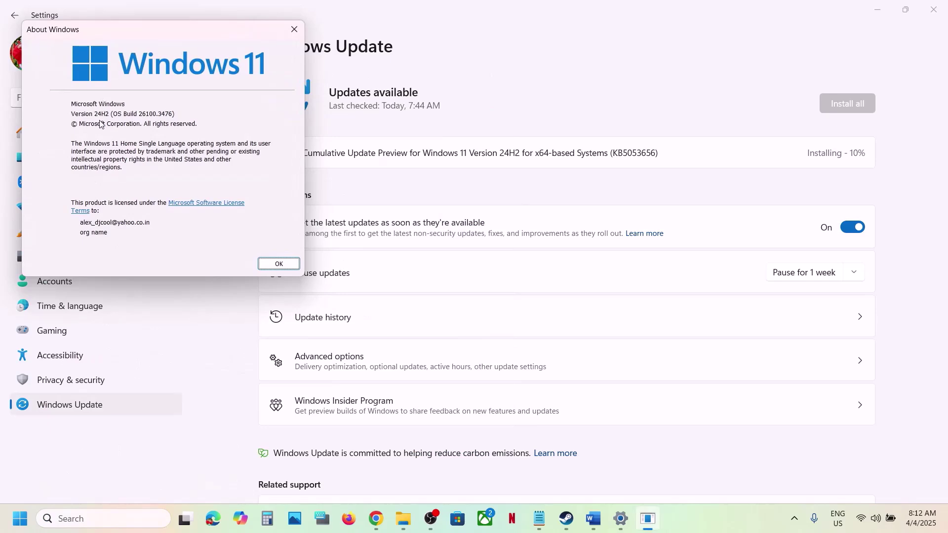
click(294, 30)
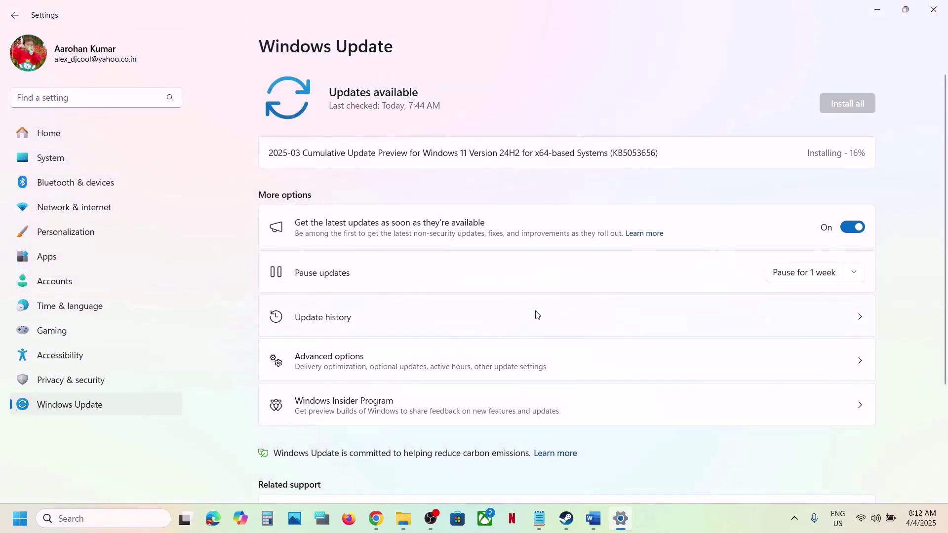
Return to the Word document via Steam, copy the Step 9 Visual C++ link, and open it in a new Chrome tab
click(565, 520)
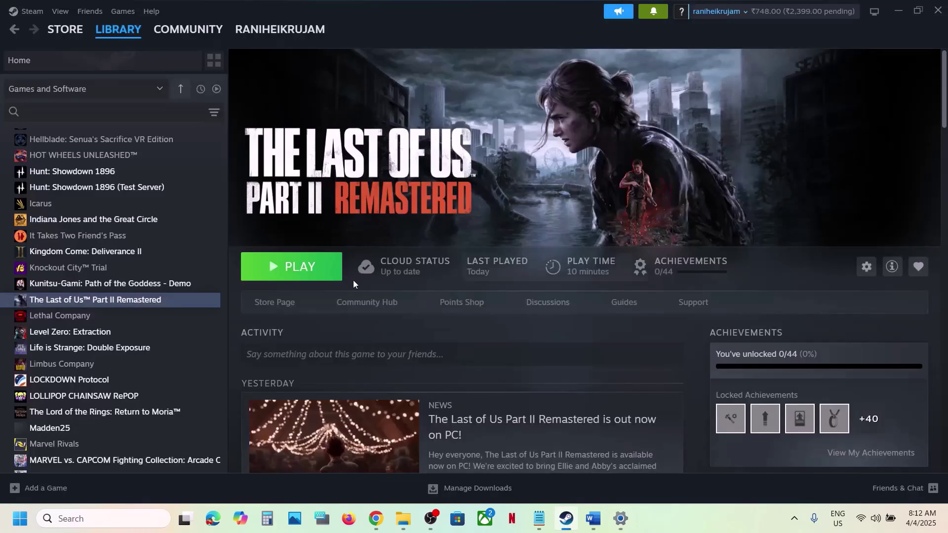
click(593, 518)
scroll(375, 346, down, 3)
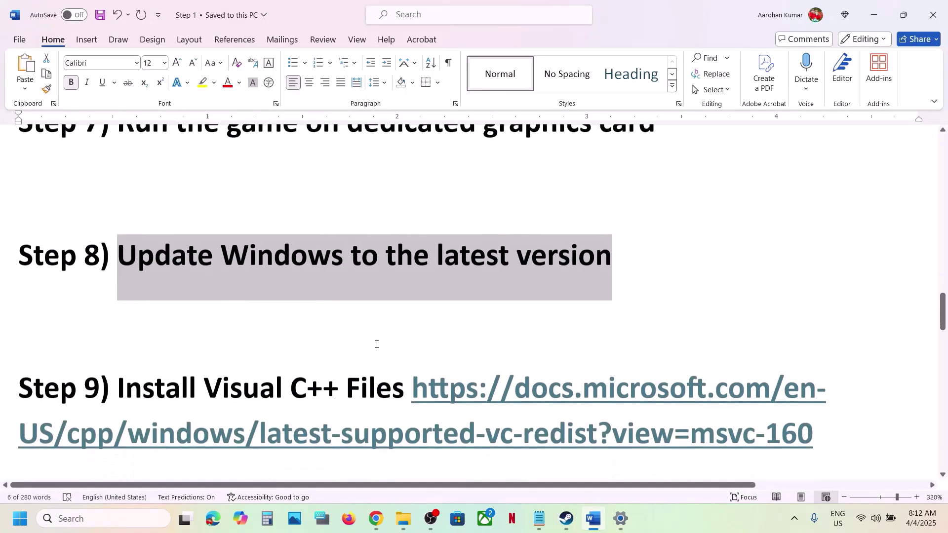
drag(825, 336, 419, 283)
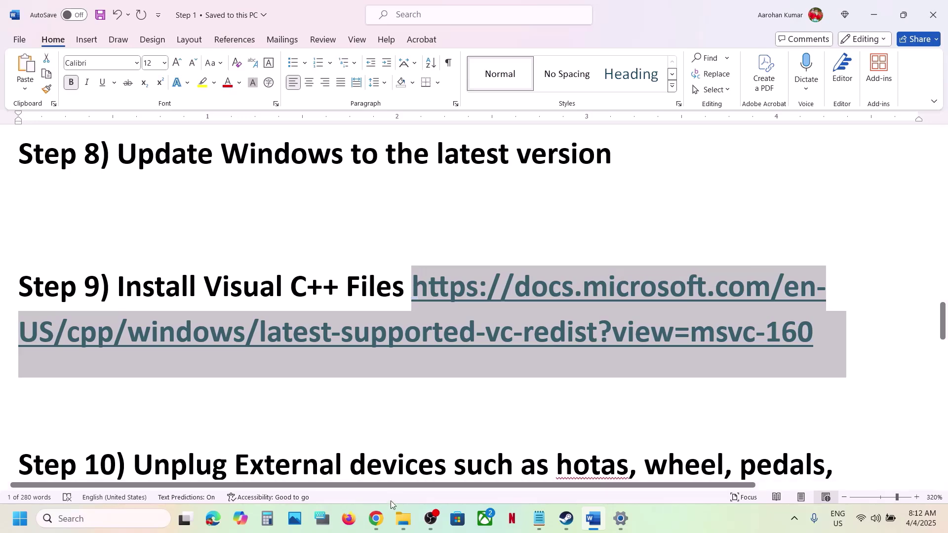
click(376, 519)
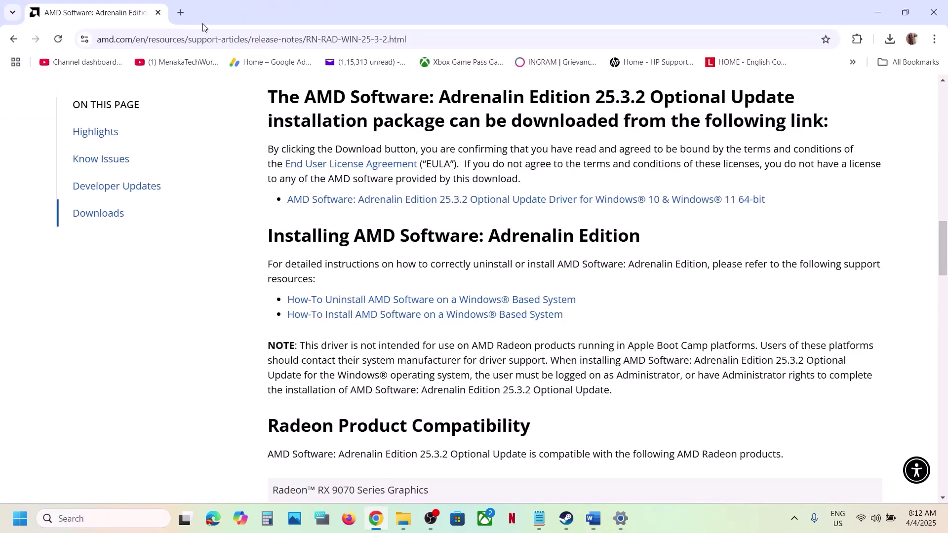
click(181, 12)
key(ctrl+v)
key(Return)
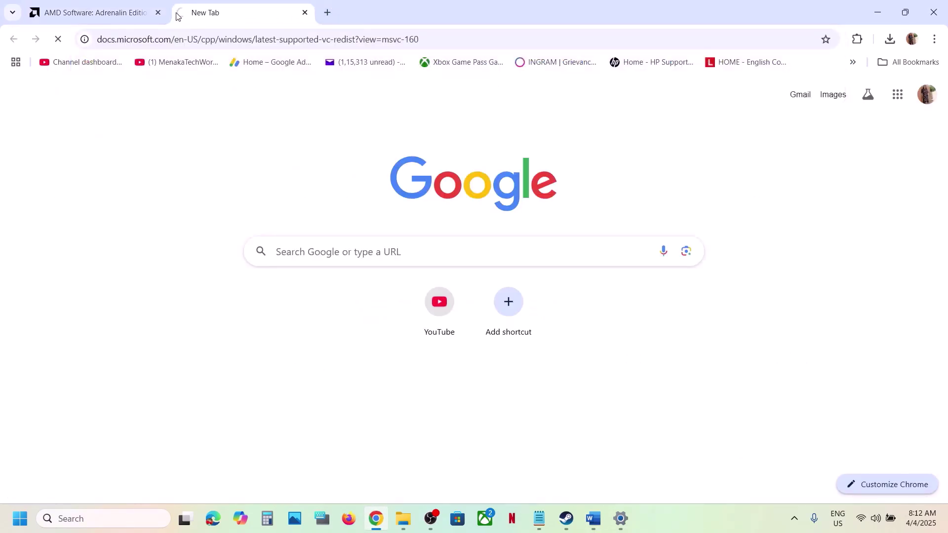
Download the X86 Visual C++ 2015-2022 Redistributable from the latest-version table and run its Repair setup
scroll(398, 98, down, 8)
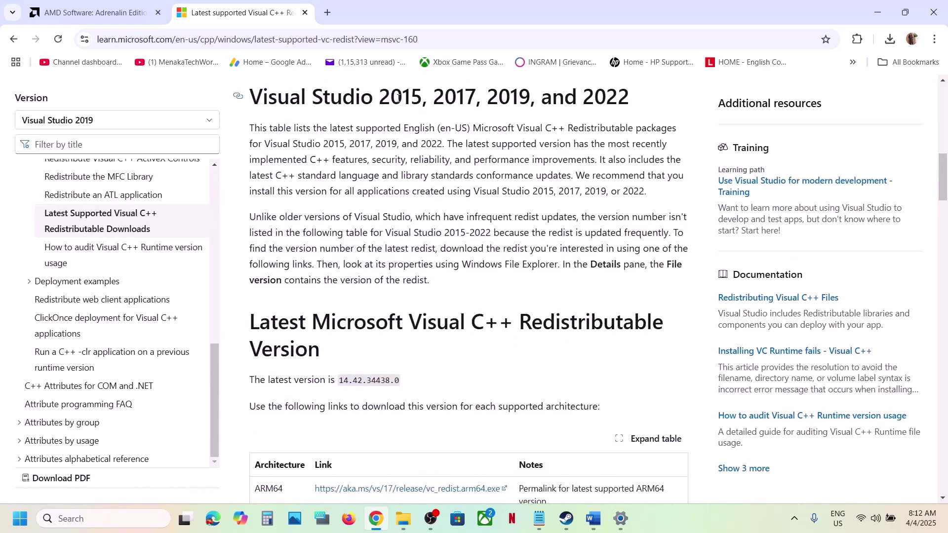
scroll(399, 100, up, 2)
drag(361, 177, 645, 184)
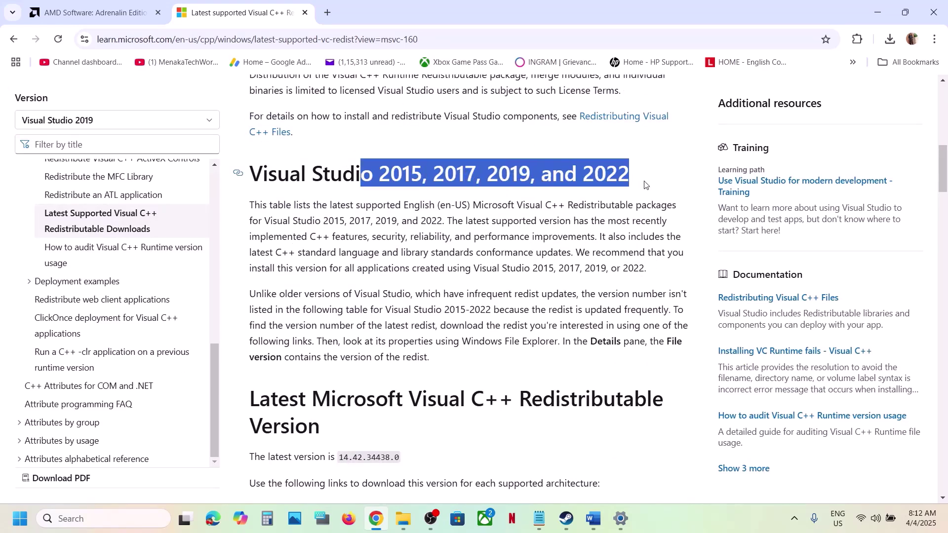
scroll(398, 294, down, 7)
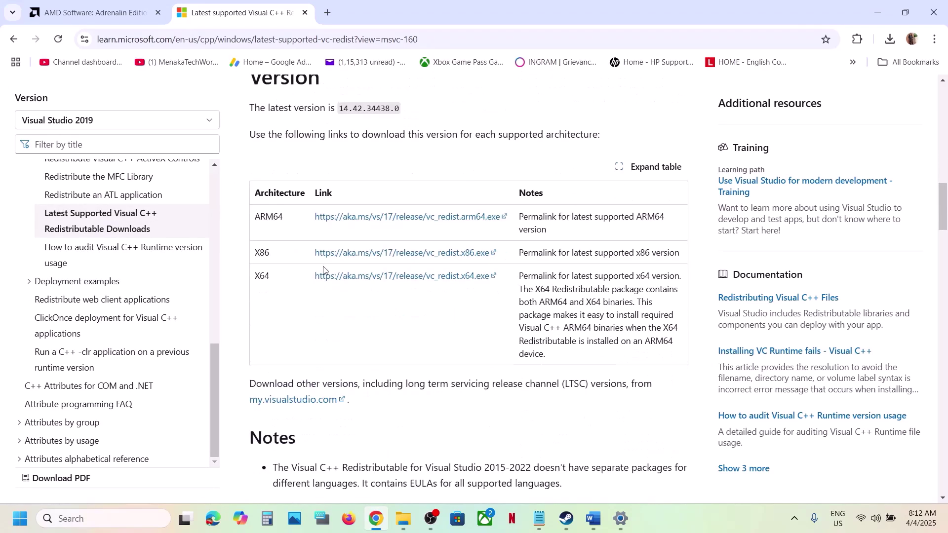
double_click(264, 276)
click(265, 251)
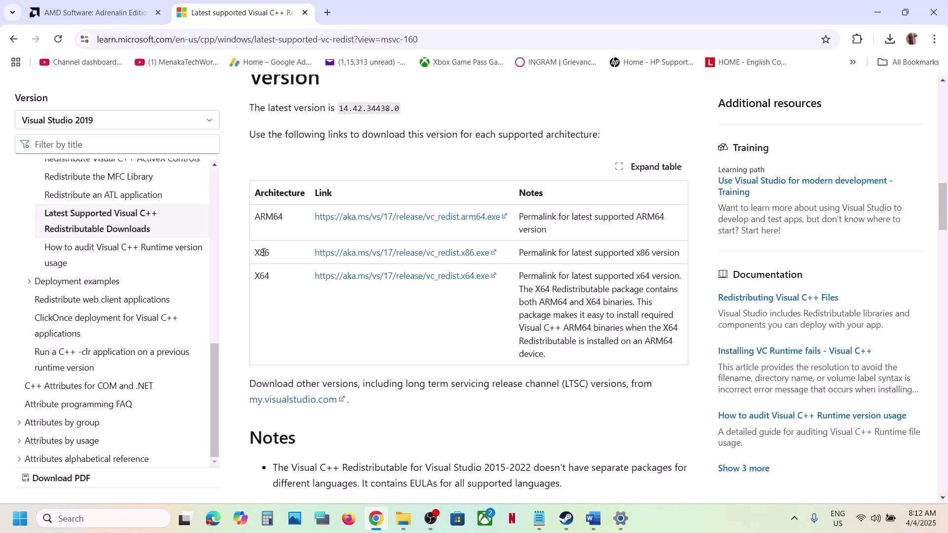
click(424, 262)
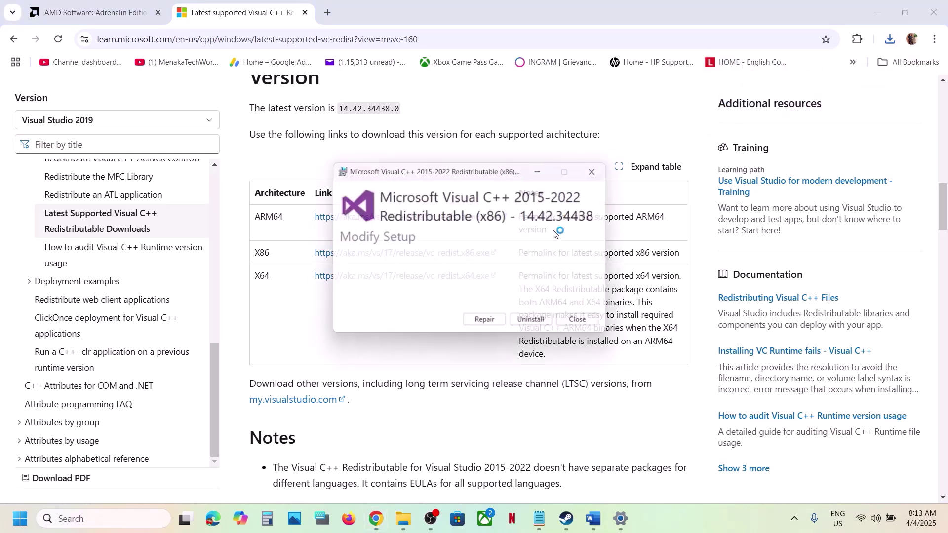
click(488, 325)
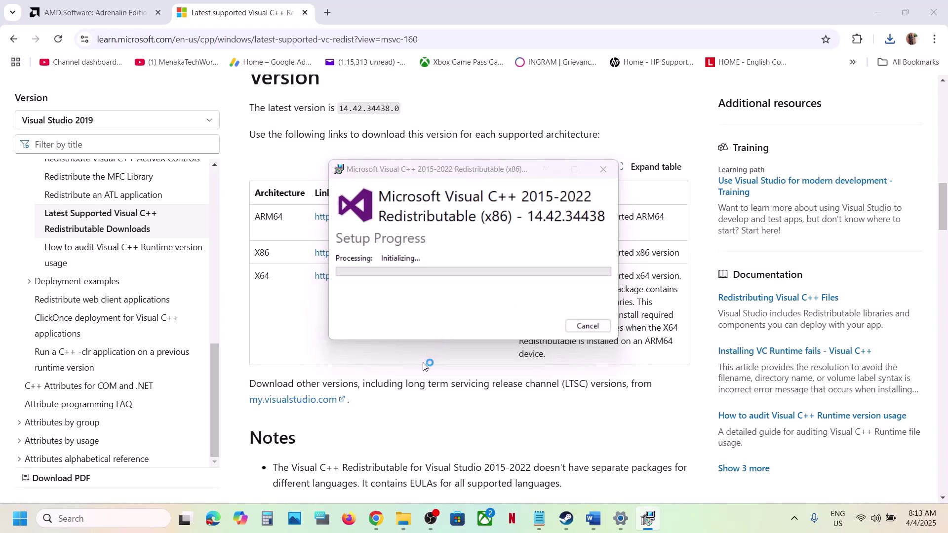
Download the X64 Visual C++ 2015-2022 Redistributable, run its Repair setup, and close the finished x64 and x86 setup windows
double_click(261, 275)
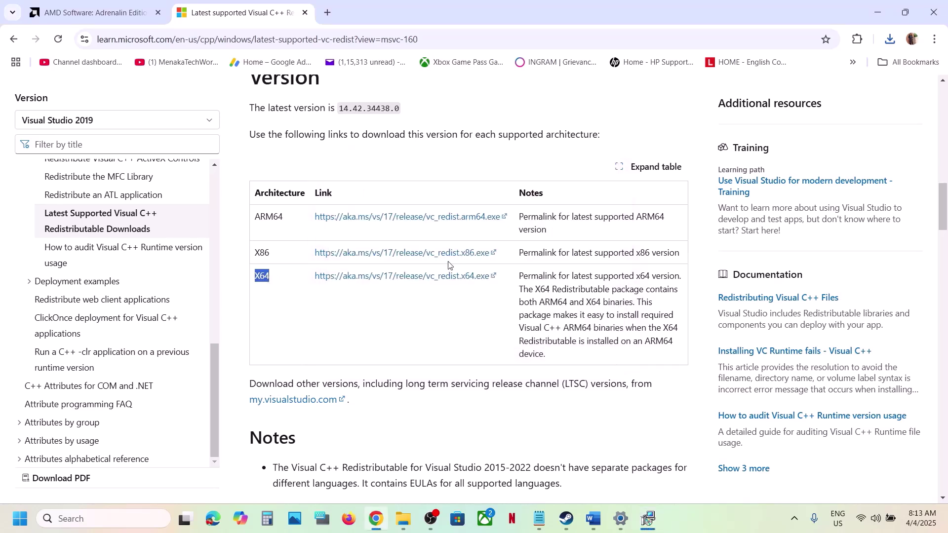
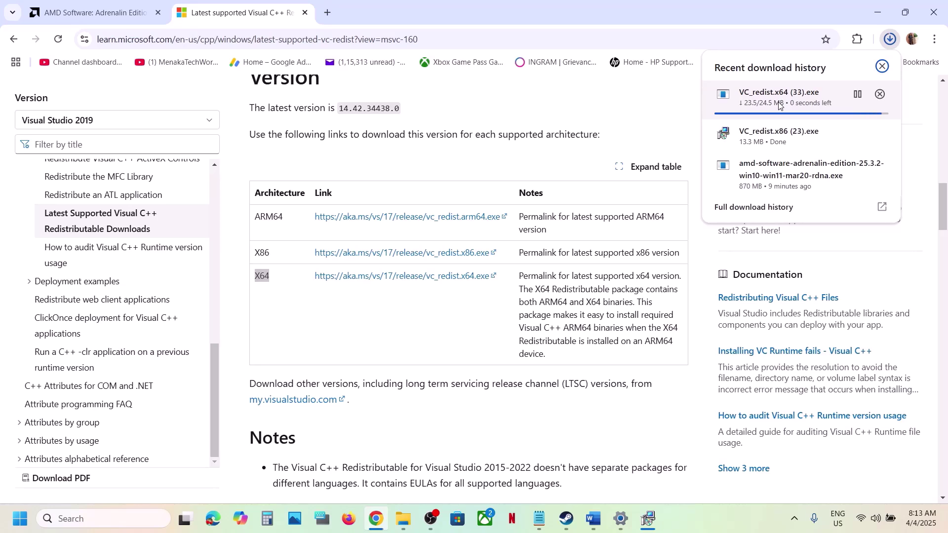
click(778, 104)
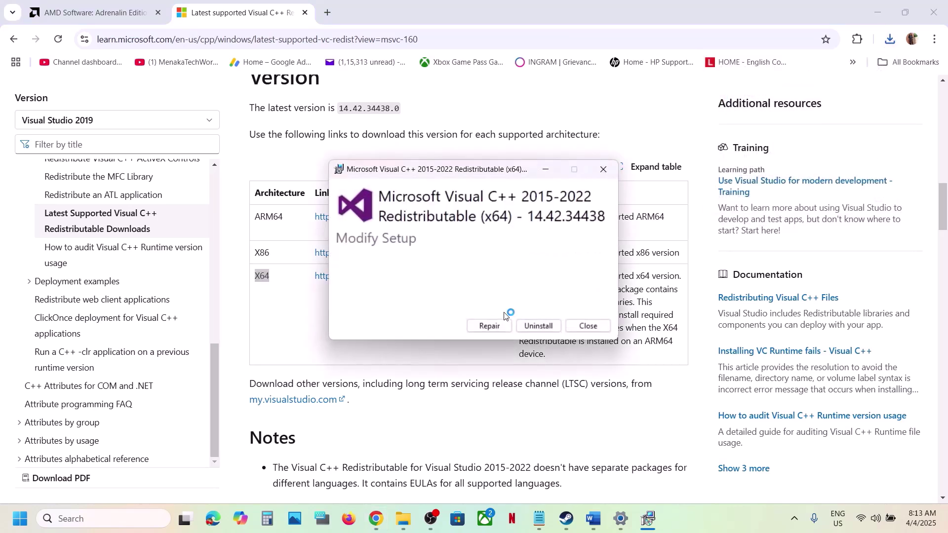
click(487, 324)
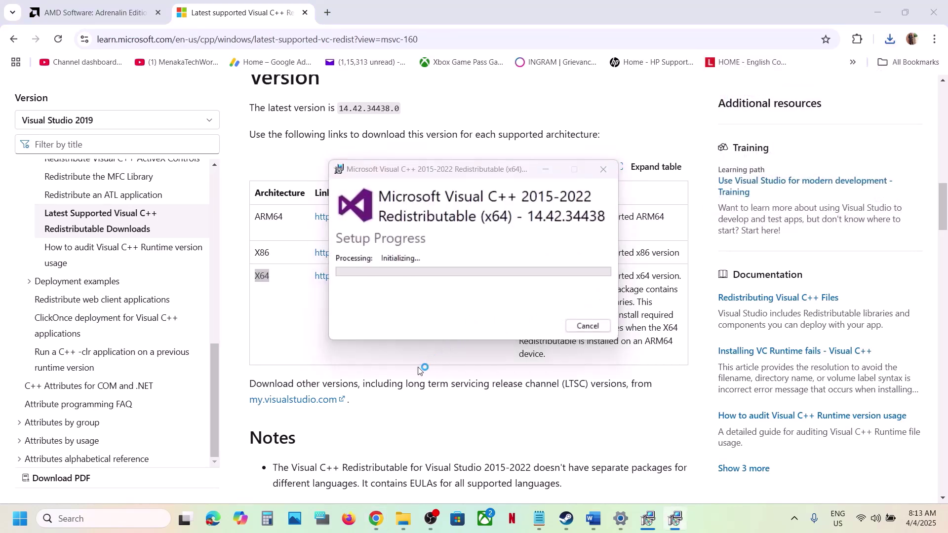
click(649, 521)
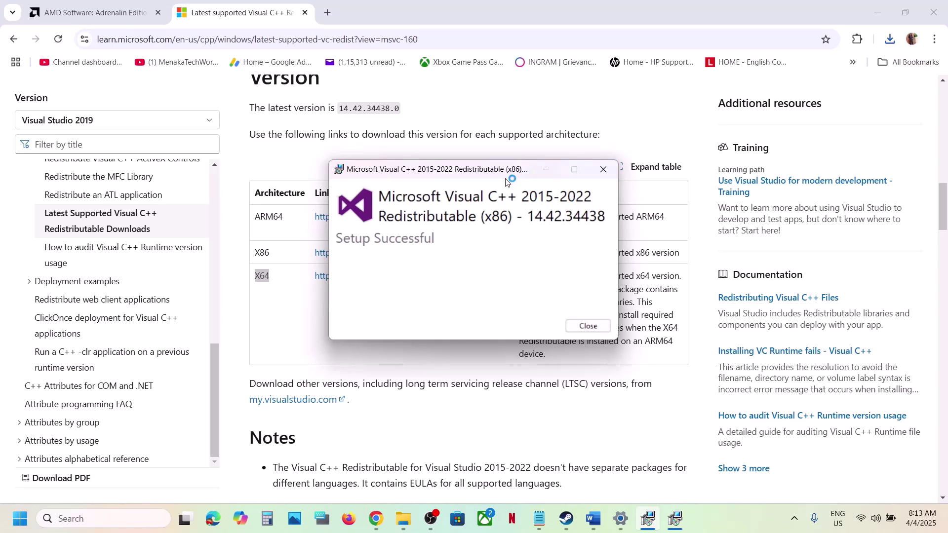
drag(528, 168, 820, 162)
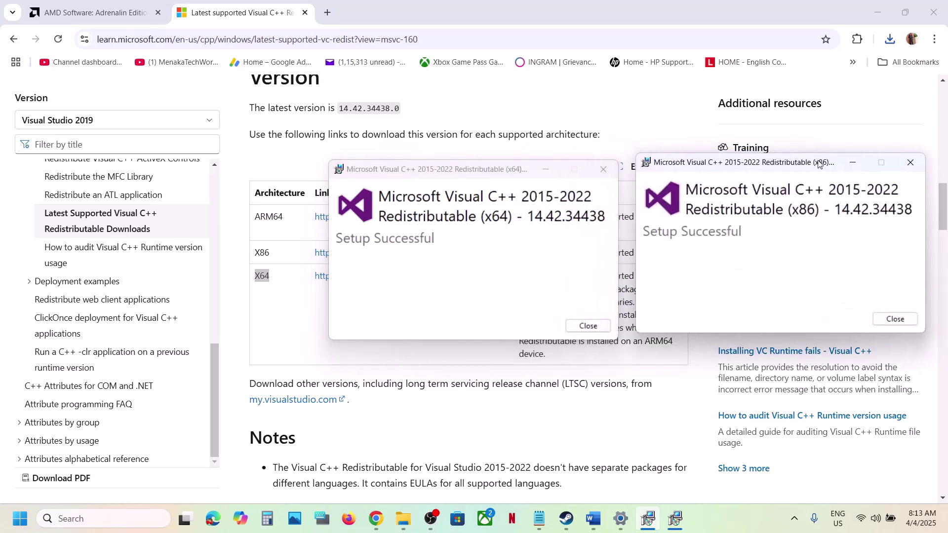
click(589, 326)
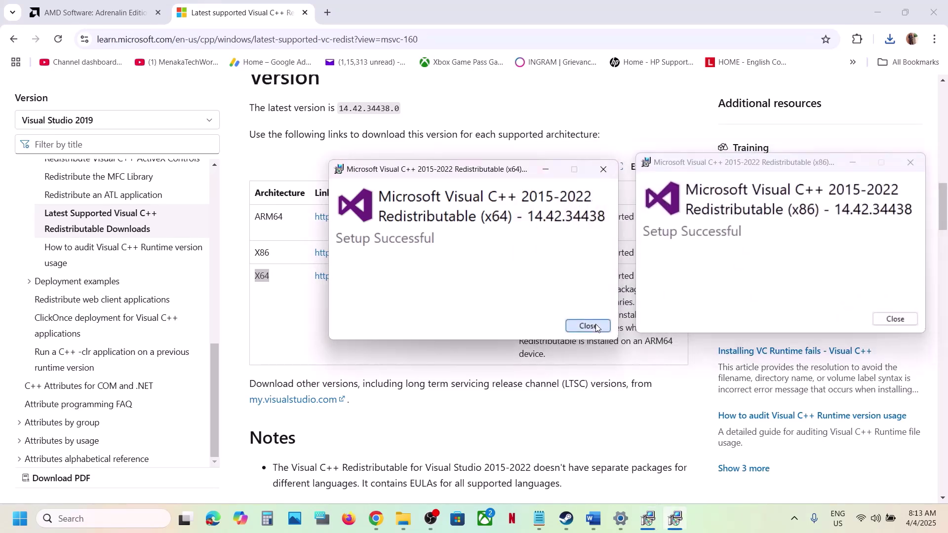
click(895, 320)
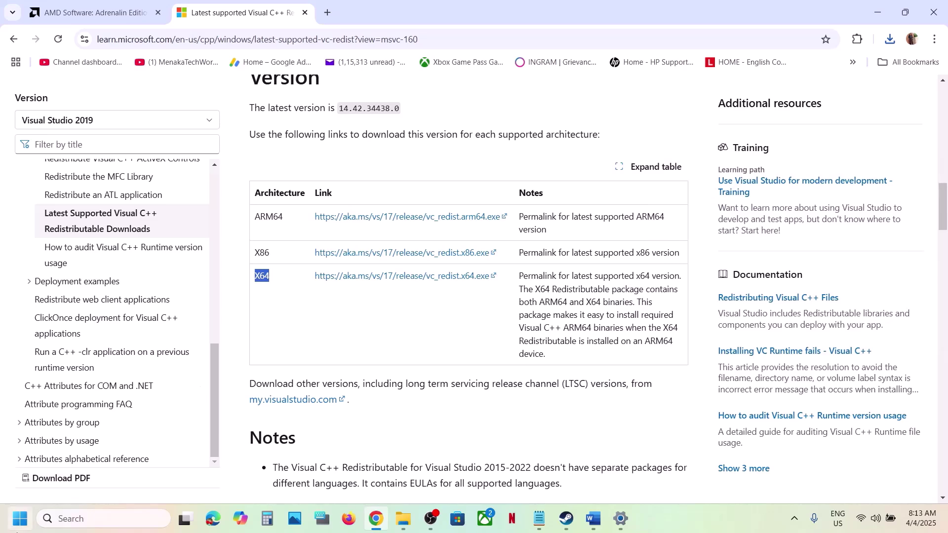
Look up the Restart power option without restarting the PC
click(20, 518)
click(368, 476)
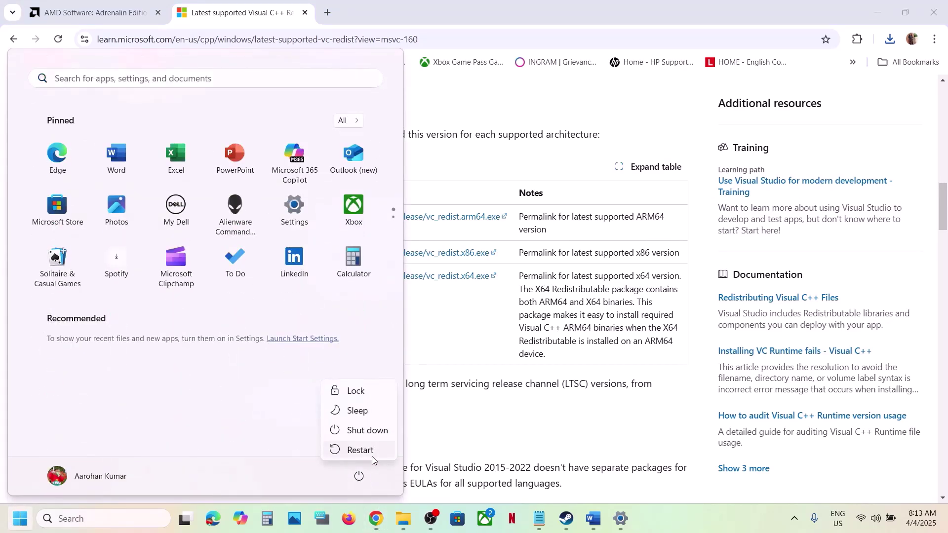
click(360, 450)
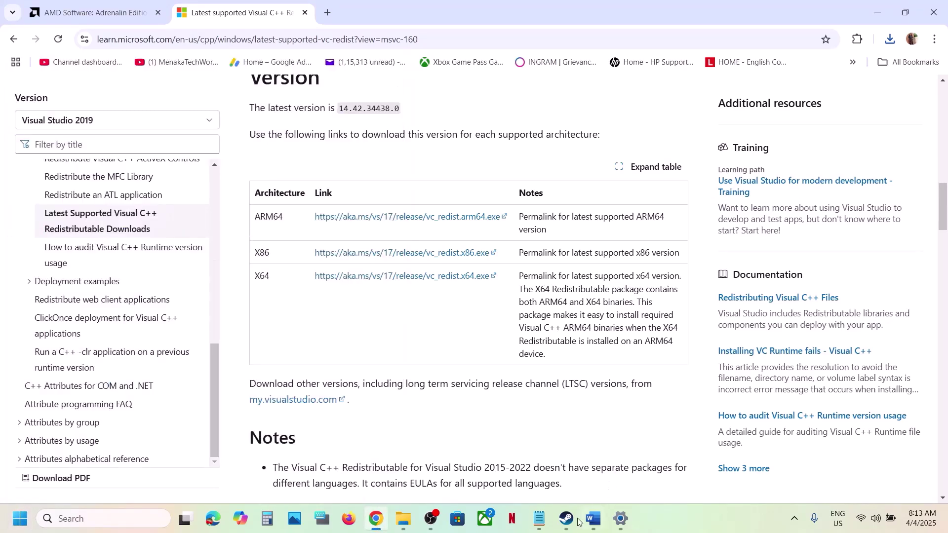
Return to the Word document via Steam and highlight Step 10's instructions on unplugging external devices, additional controllers and multiple monitors
click(576, 520)
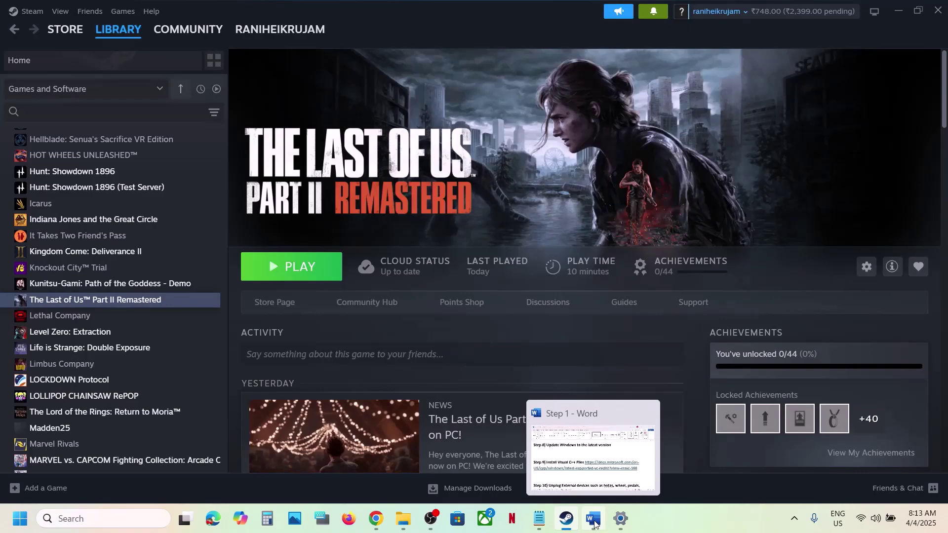
click(594, 523)
scroll(213, 240, down, 5)
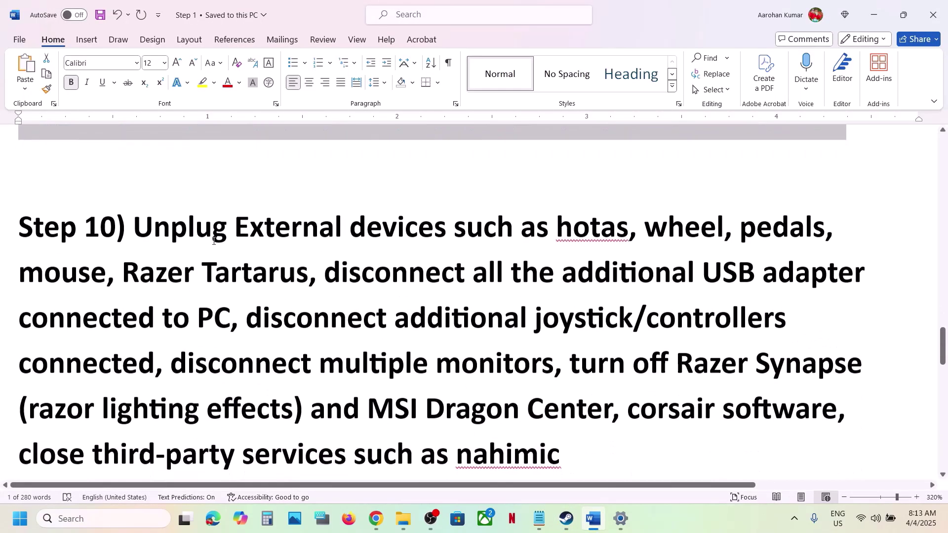
drag(213, 240, 636, 247)
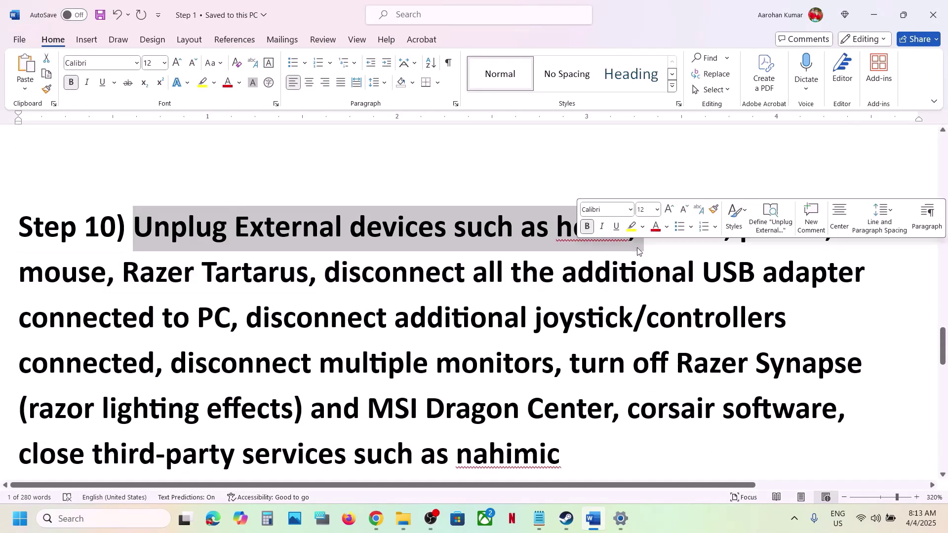
click(637, 247)
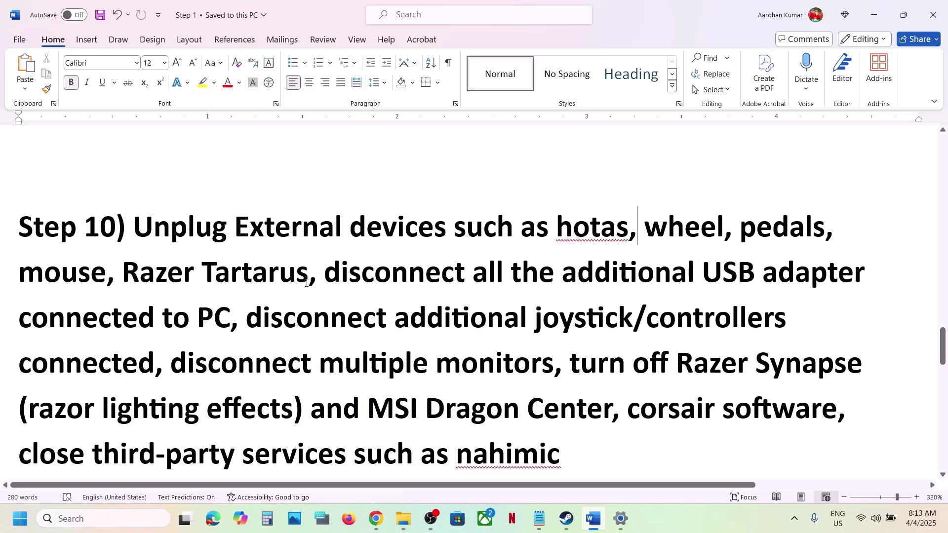
drag(248, 314, 157, 367)
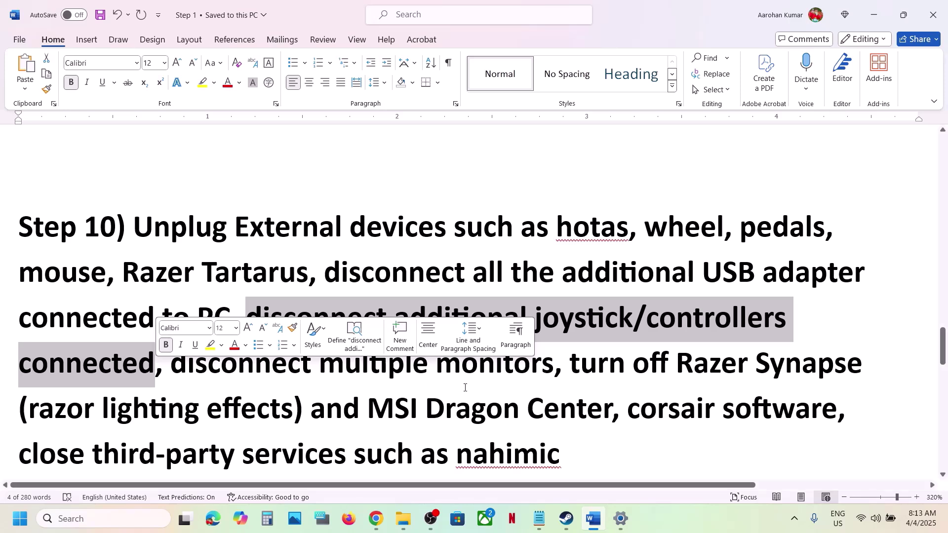
click(552, 361)
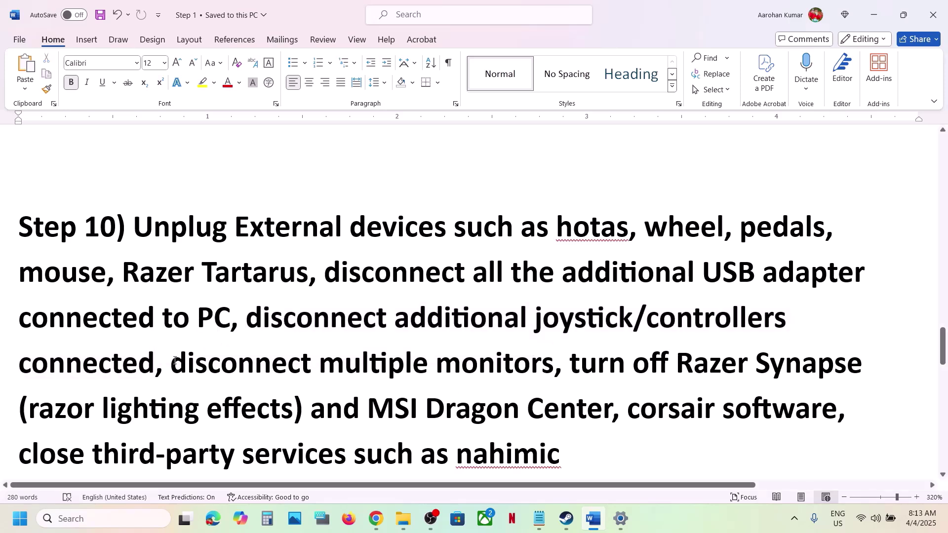
drag(173, 363, 545, 372)
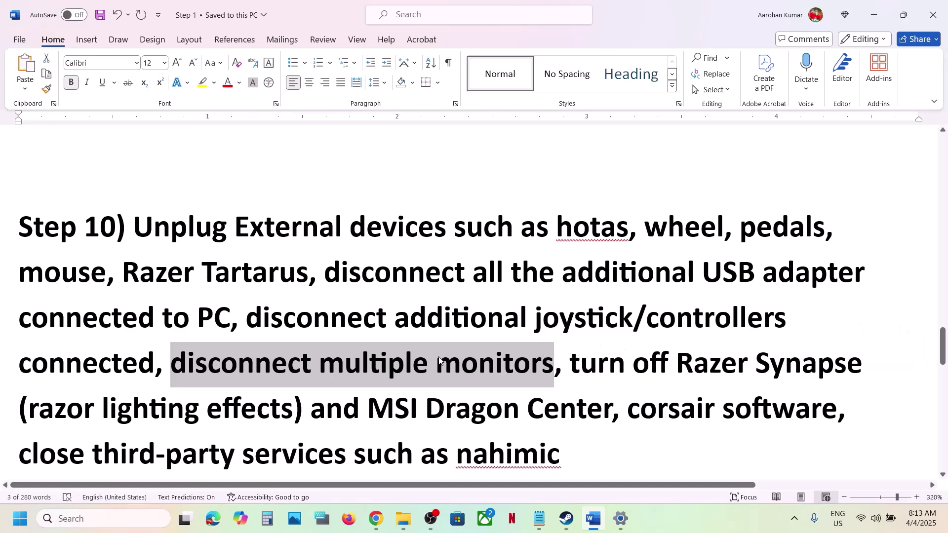
Highlight the Step 10 instructions from turning off Razer Synapse through closing third-party services in task manager
scroll(440, 356, down, 3)
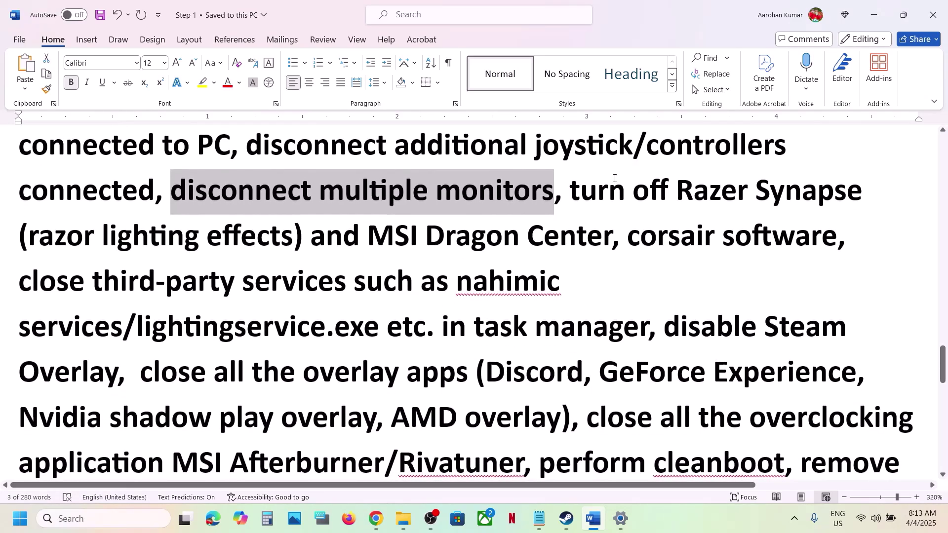
drag(567, 193, 647, 331)
scroll(560, 426, down, 2)
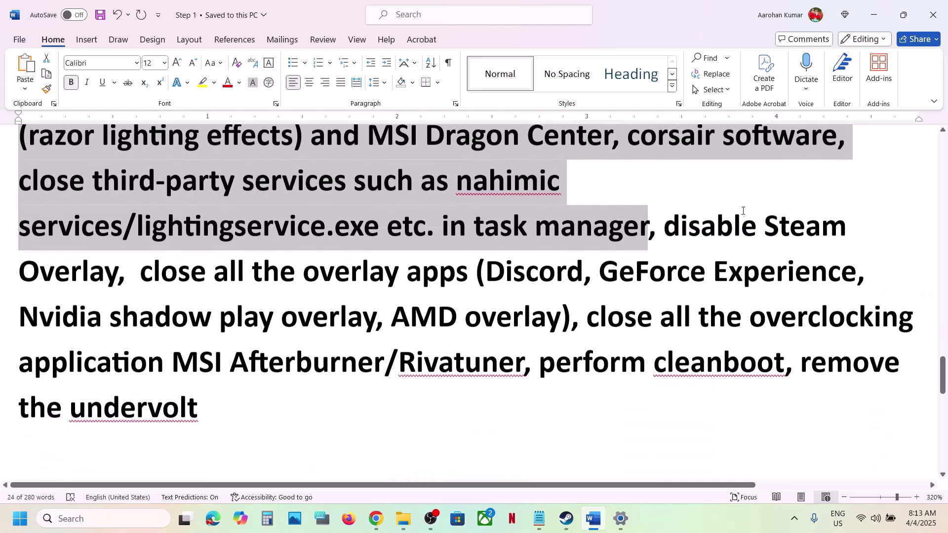
Disable the in-game Steam Overlay in the properties of The Last of Us Part II Remastered in Steam
click(566, 518)
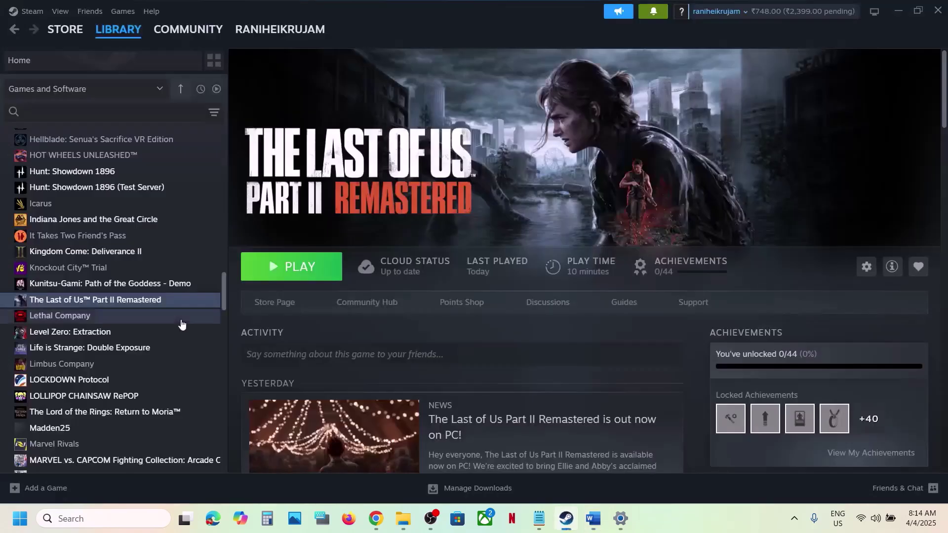
right_click(138, 307)
click(182, 396)
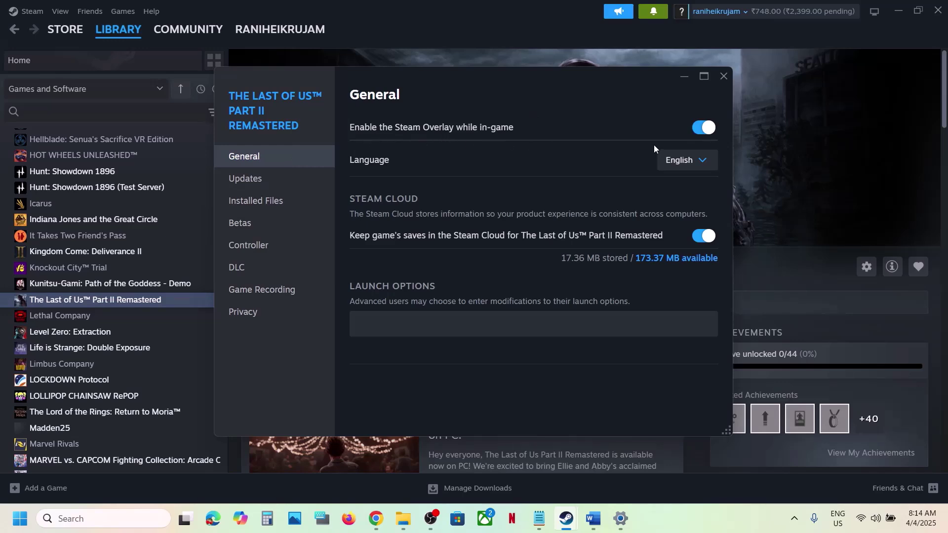
click(704, 128)
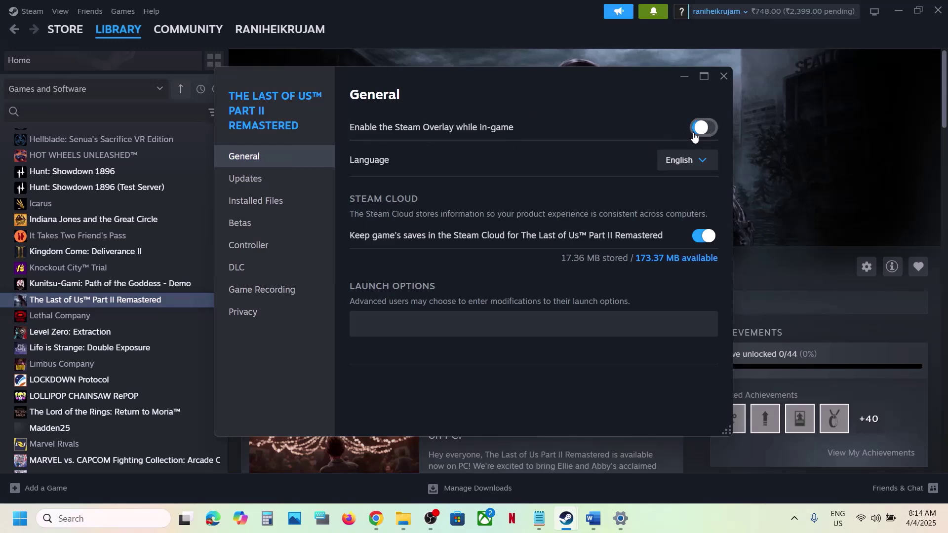
click(724, 76)
Return to the Word document and highlight Discord and GeForce Experience among the overlay apps to close
click(594, 520)
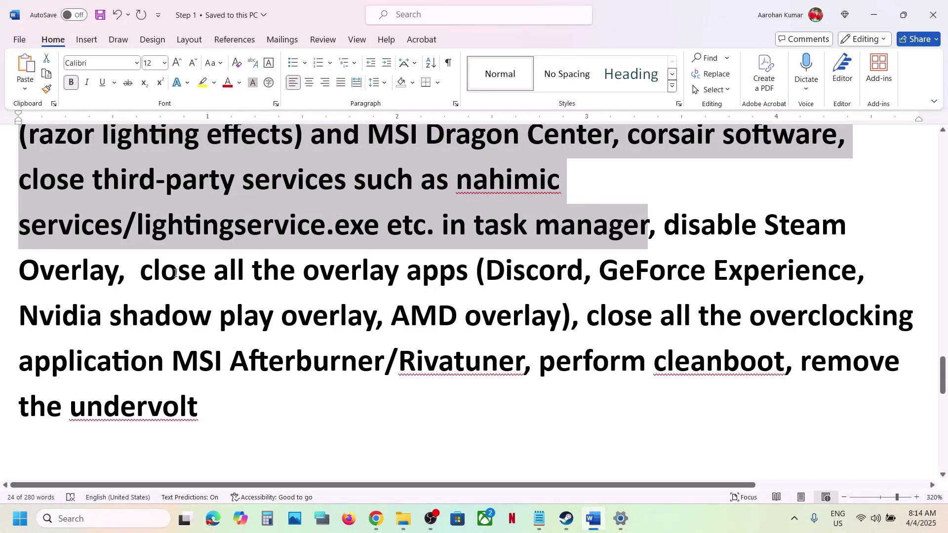
drag(174, 273, 572, 267)
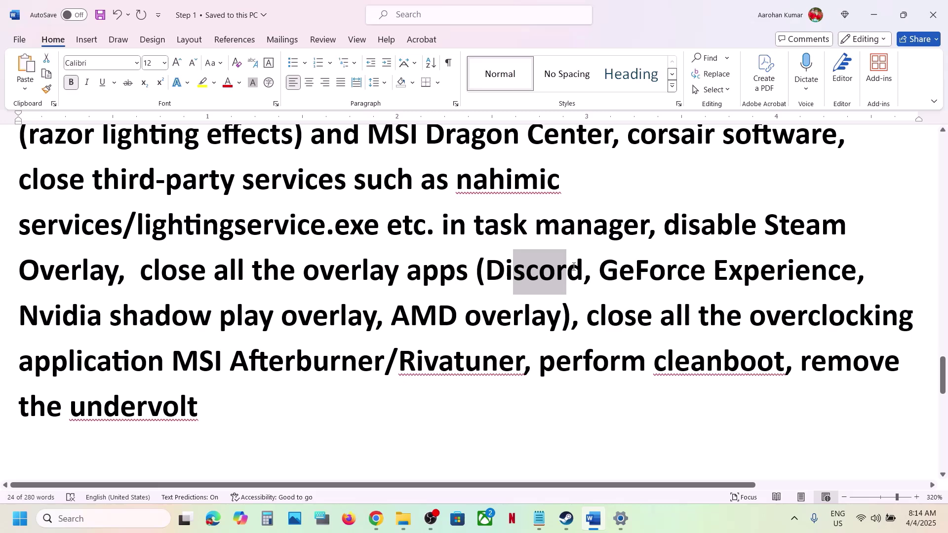
drag(599, 271, 816, 282)
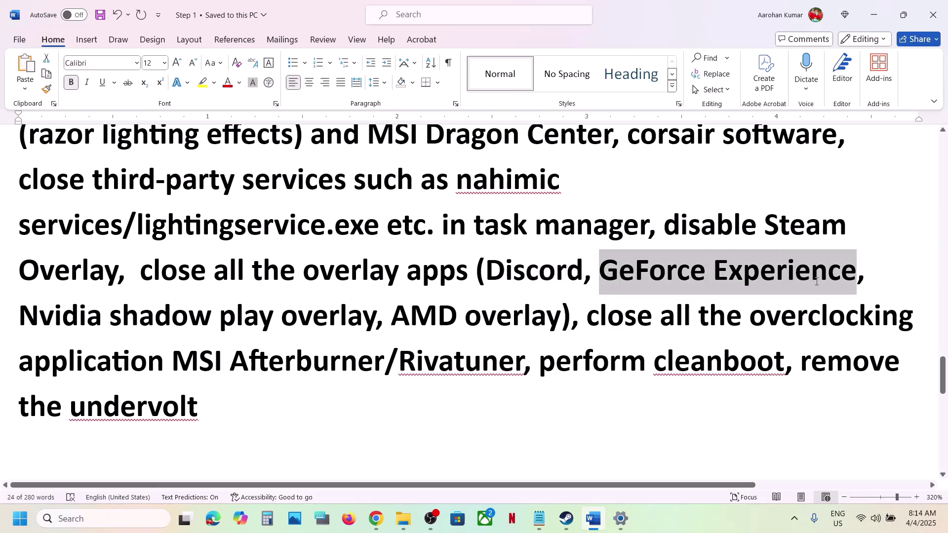
Launch the NVIDIA app, check the NVIDIA overlay option in its settings, and close the app
click(121, 516)
text(nvidia)
key(Return)
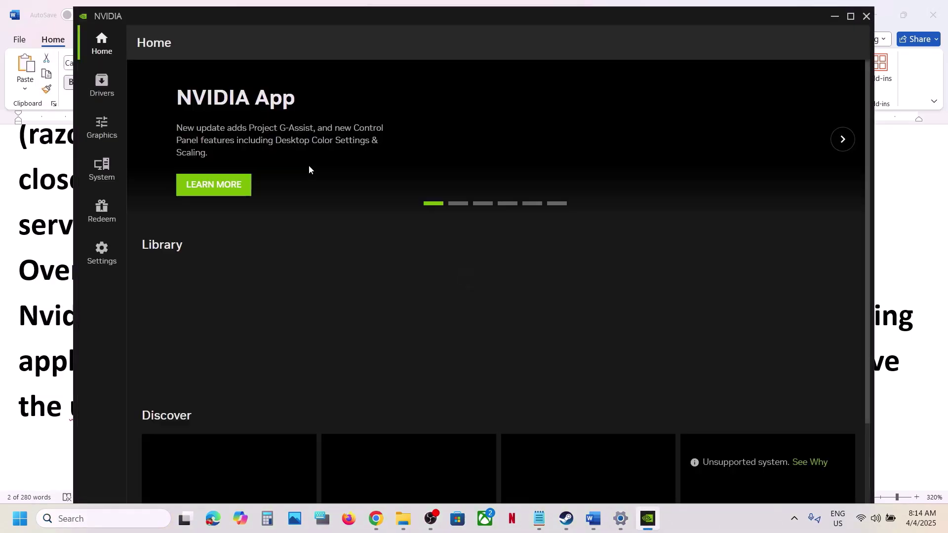
click(101, 252)
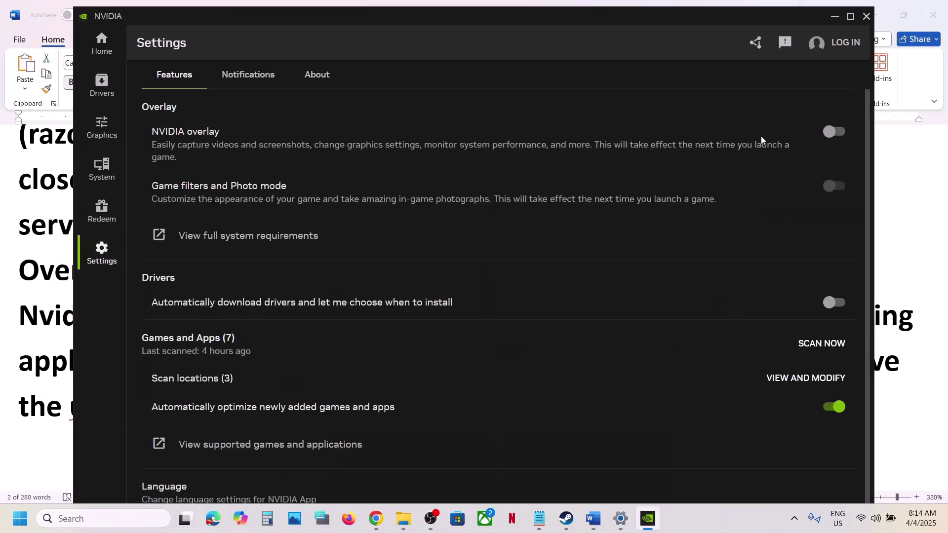
click(866, 16)
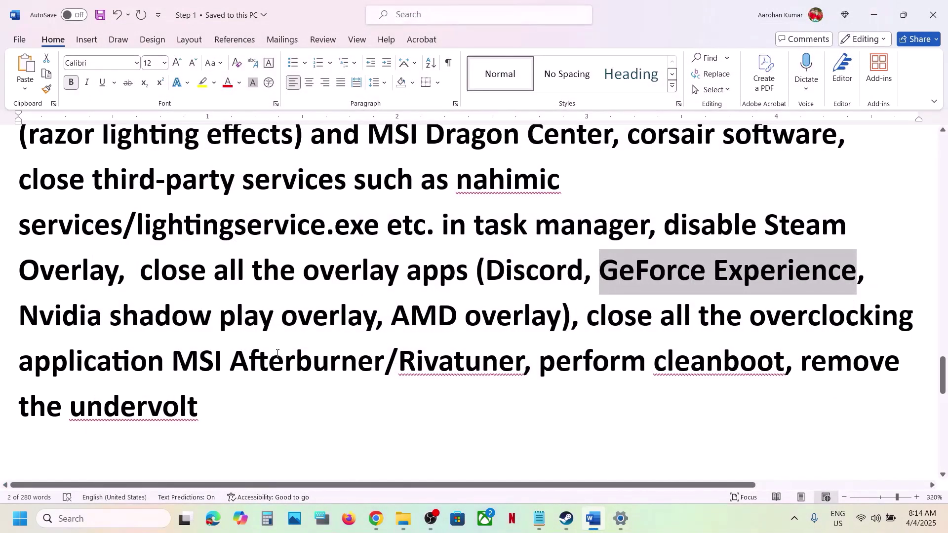
Highlight the Step 10 instructions on closing all overlay apps and overclocking applications
drag(187, 278, 458, 283)
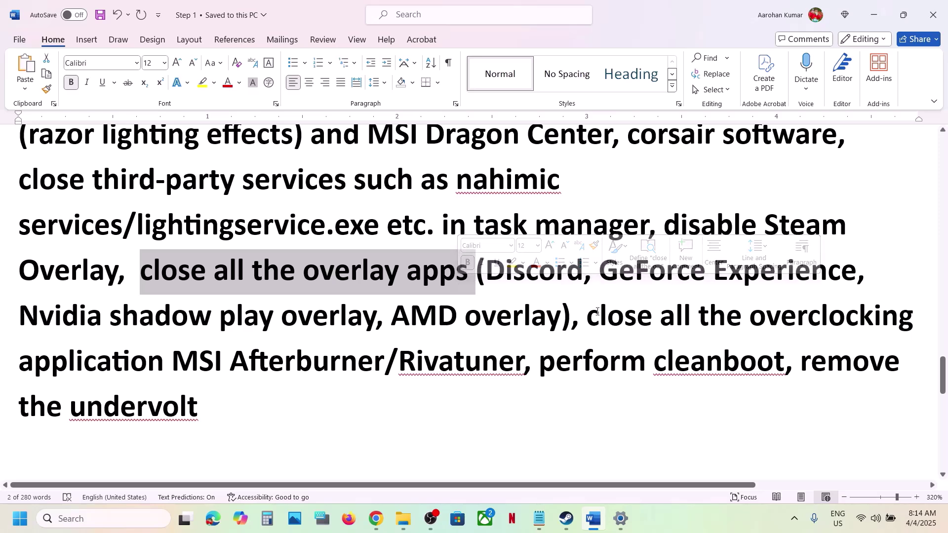
drag(588, 318, 372, 344)
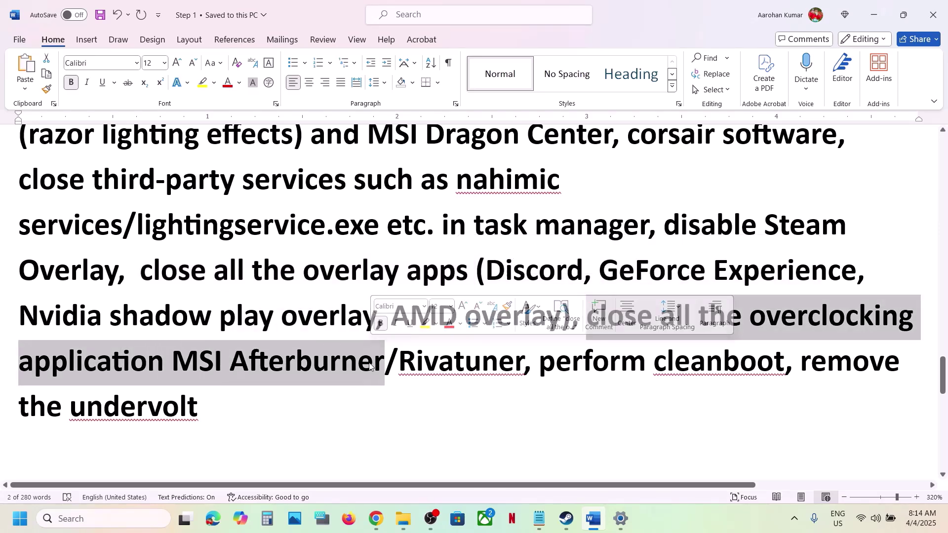
click(372, 345)
Copy the name MSI Afterburner from the Step 10 text and use it to find and launch the application
drag(176, 355, 386, 356)
key(ctrl+c)
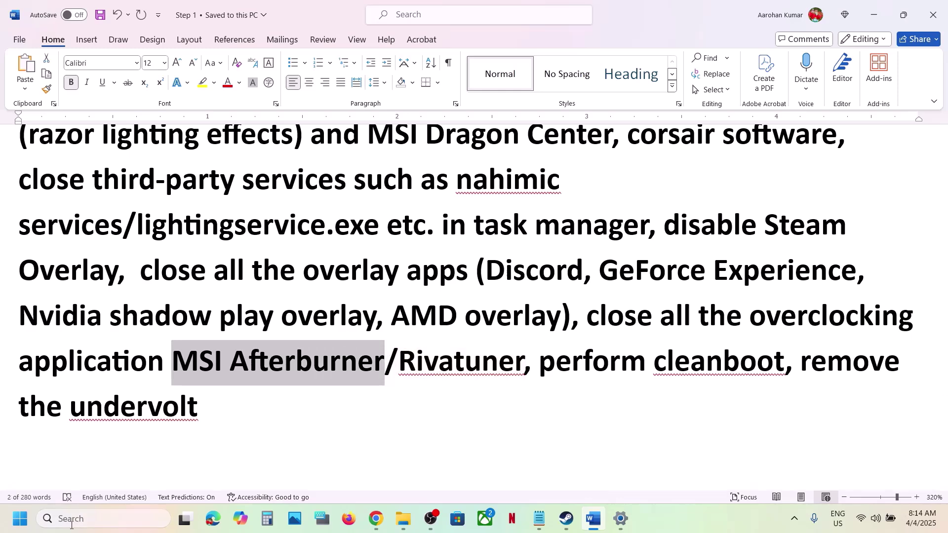
click(72, 523)
key(ctrl+v)
key(Escape)
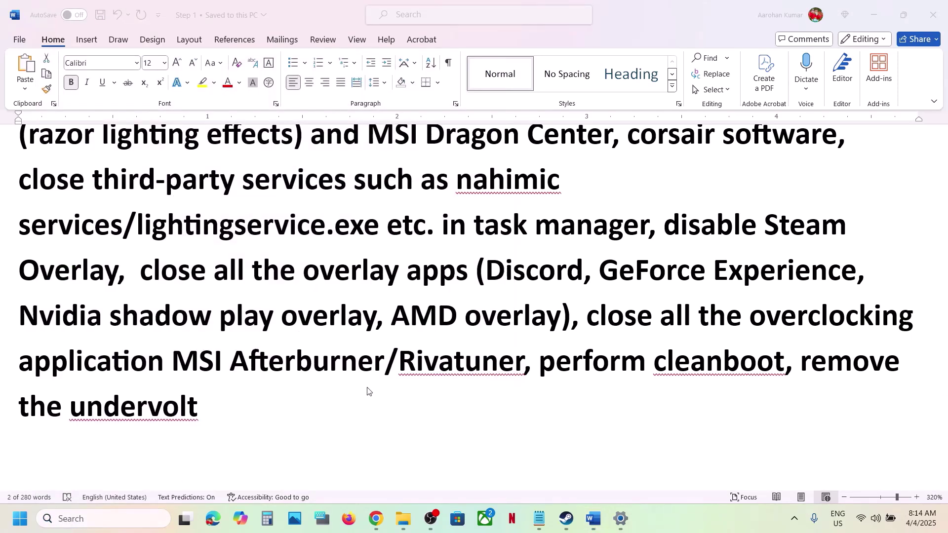
Copy the word Rivatuner from the Step 10 text and use it to find and launch RivaTuner Statistics Server
double_click(489, 357)
key(ctrl+c)
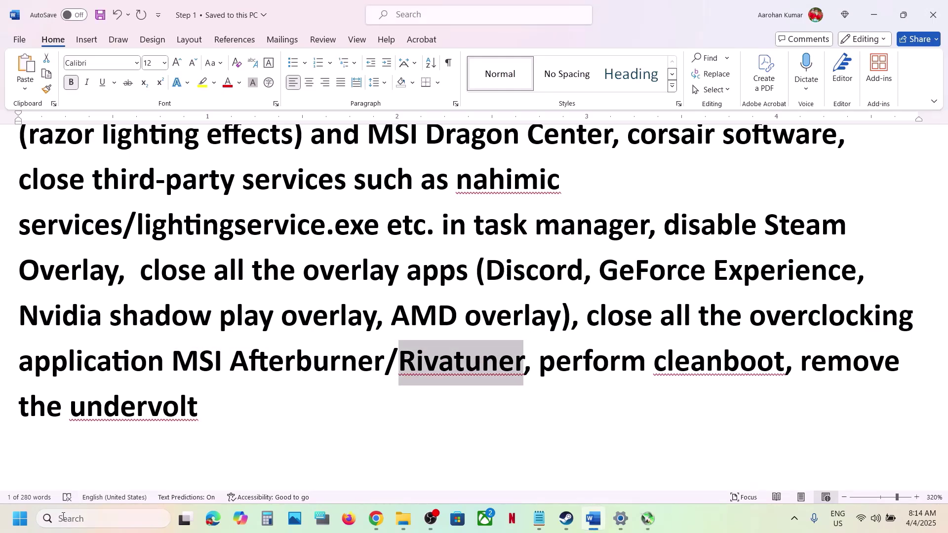
click(63, 518)
key(ctrl+v)
key(Escape)
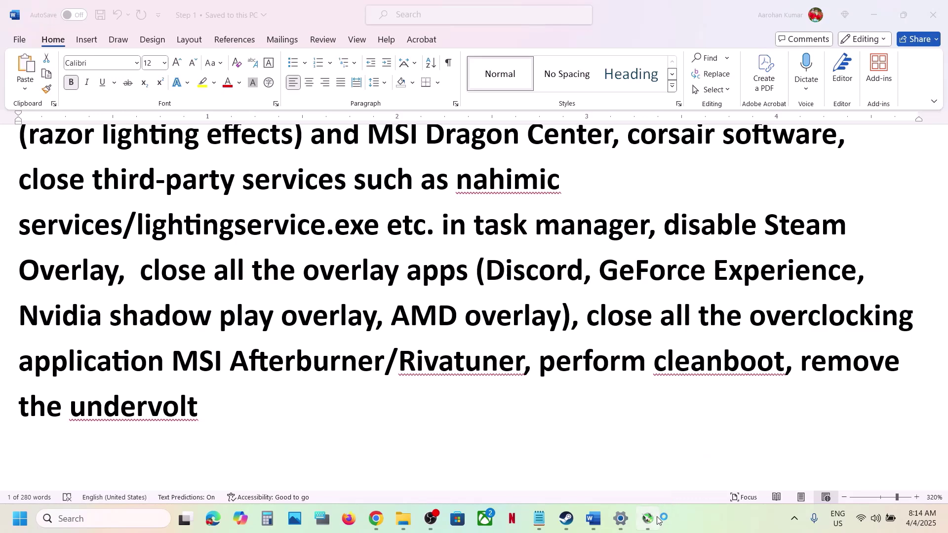
click(637, 141)
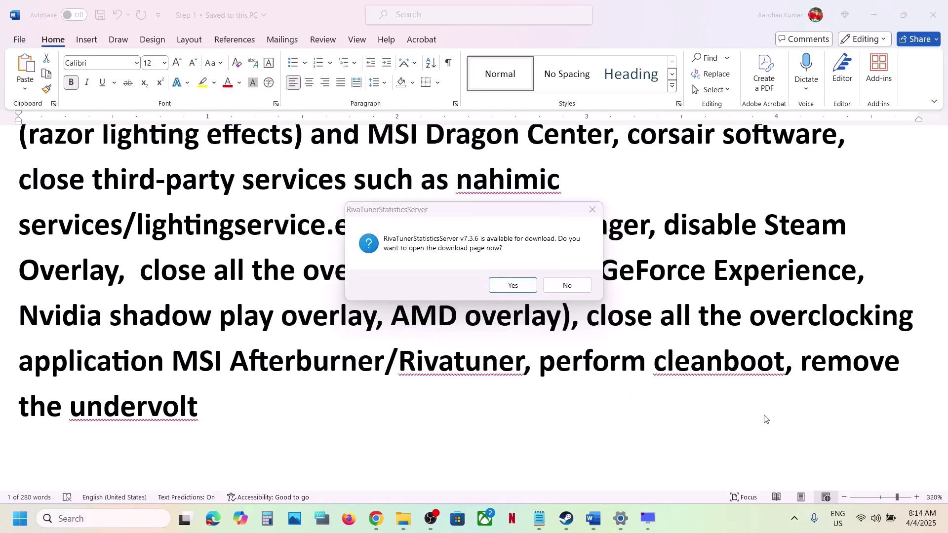
Close MSI Afterburner and RivaTuner Statistics Server from their background notification icons
click(794, 519)
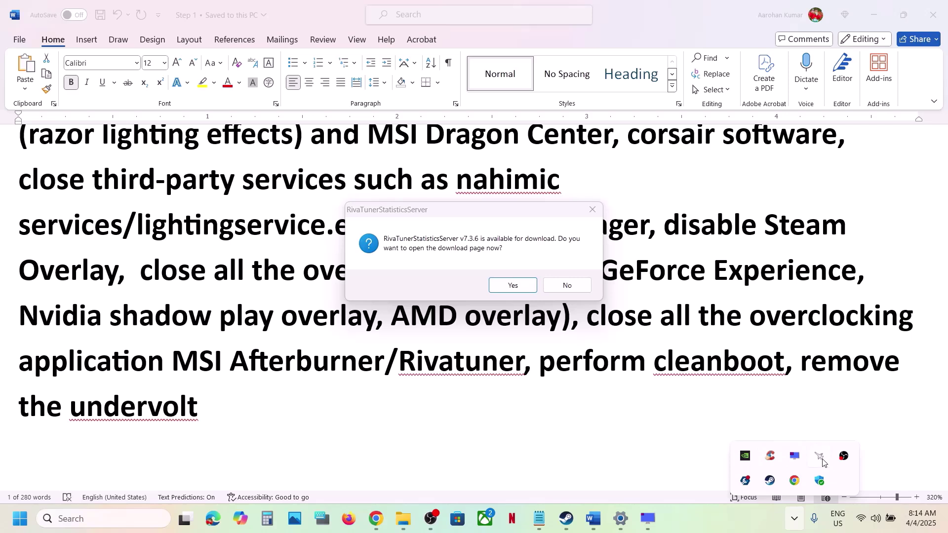
right_click(820, 458)
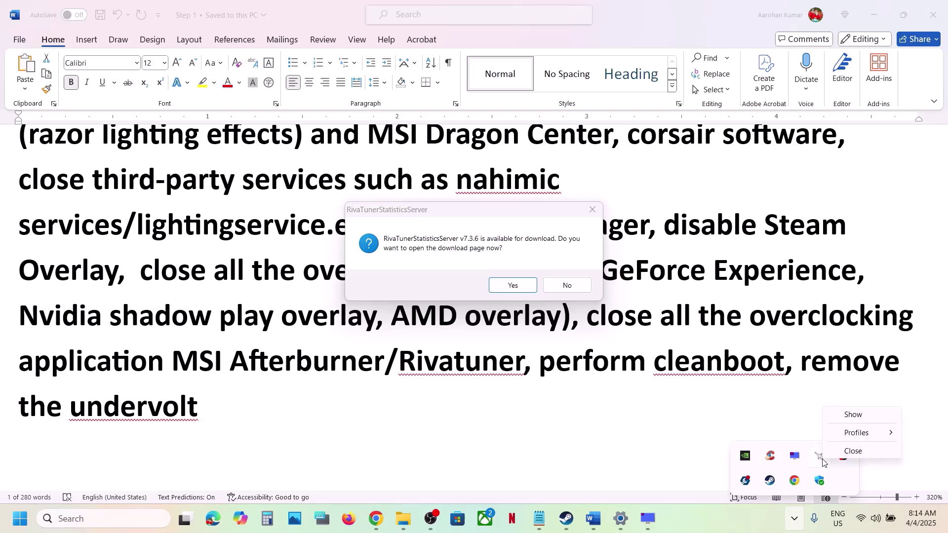
click(855, 454)
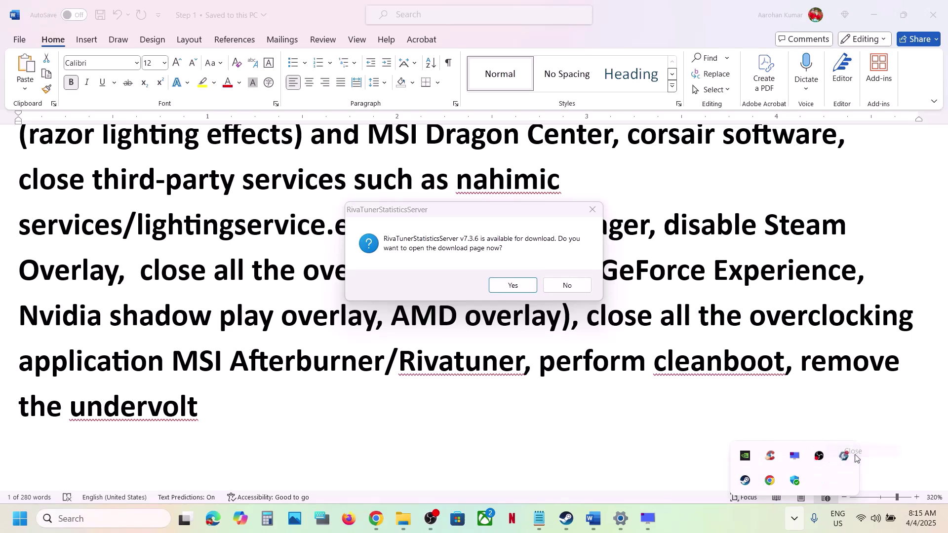
right_click(795, 461)
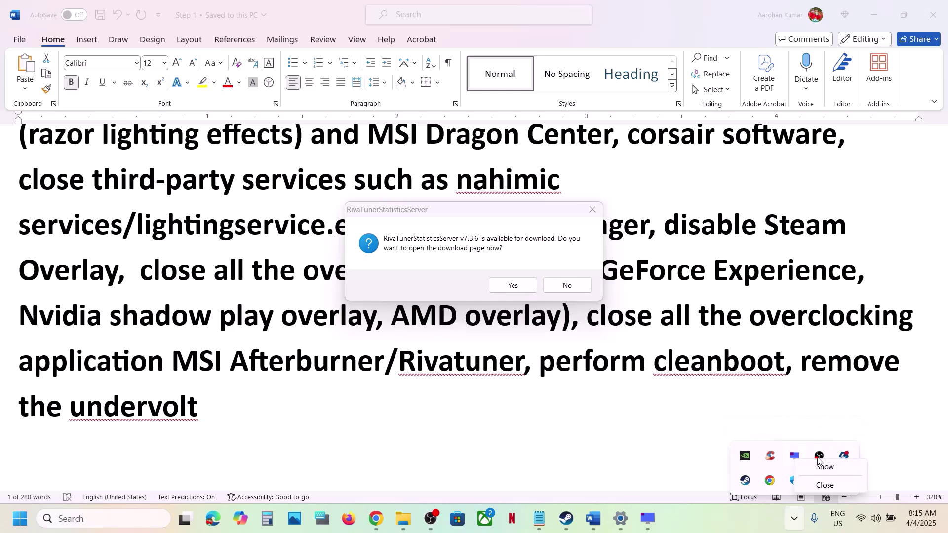
click(825, 485)
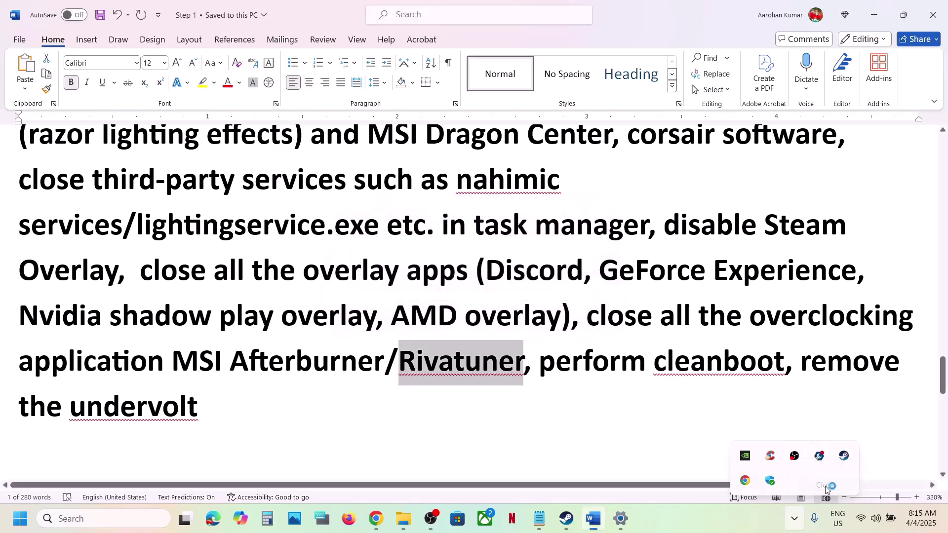
click(524, 321)
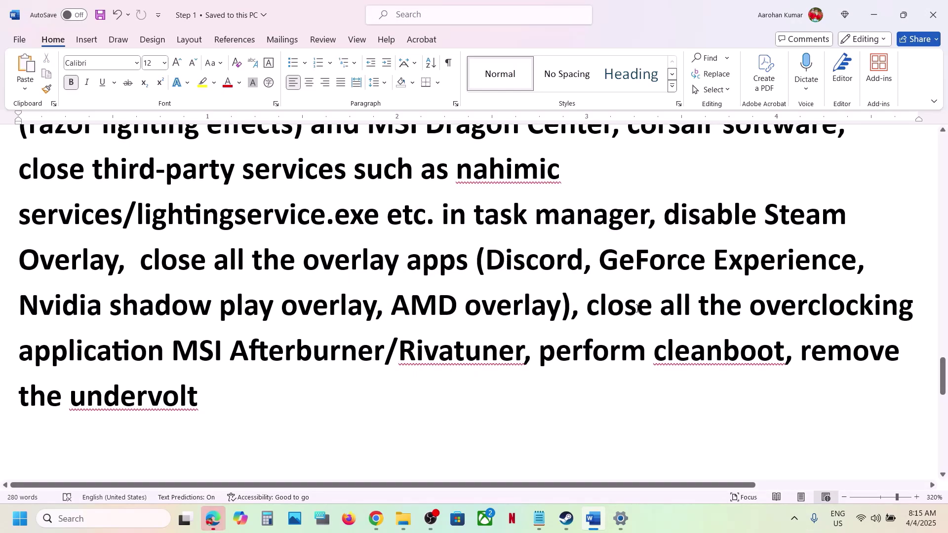
Highlight the Step 10 instructions on closing overclocking applications and on removing the undervolt
drag(587, 307, 524, 352)
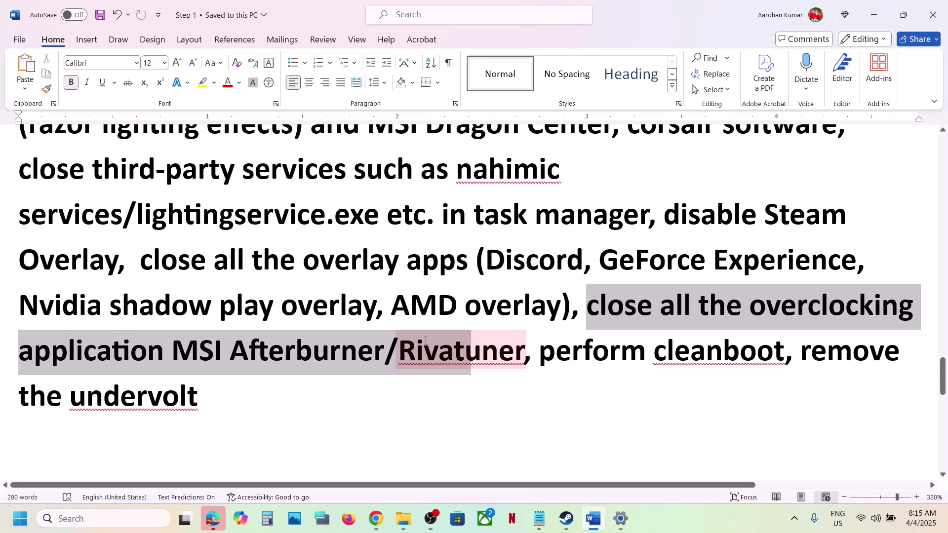
click(466, 345)
drag(220, 392, 786, 338)
click(349, 266)
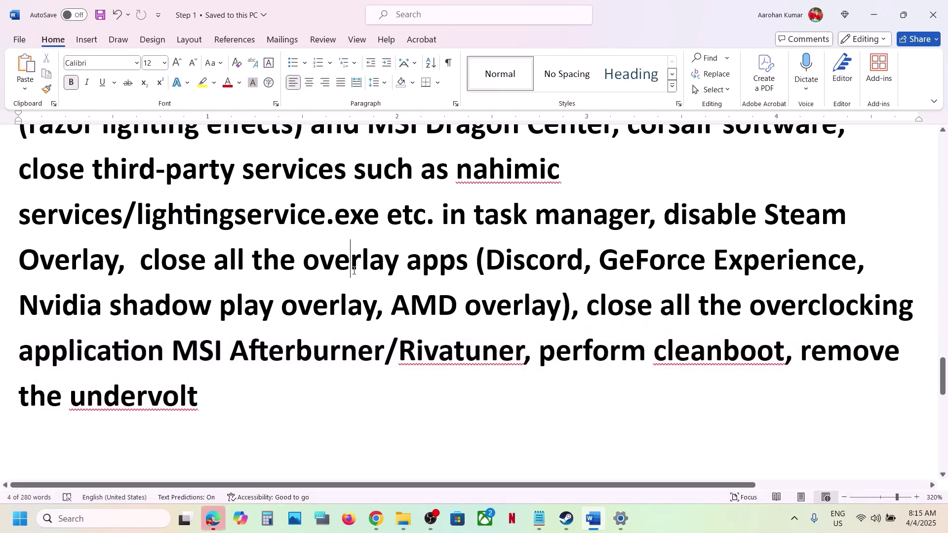
Go to Step 11 in the document and highlight its heading, Increase the Virtual Memory
scroll(353, 270, down, 3)
scroll(354, 271, down, 3)
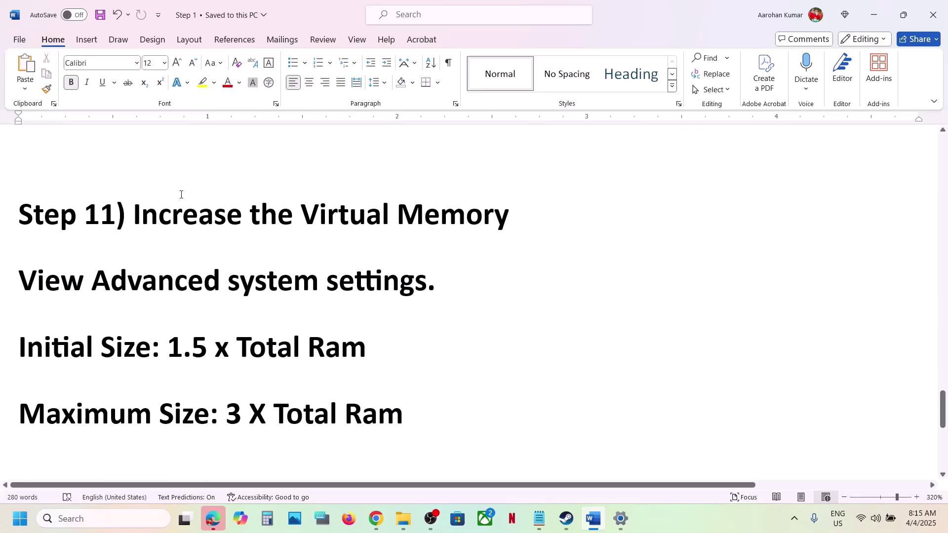
drag(149, 219, 537, 220)
click(676, 507)
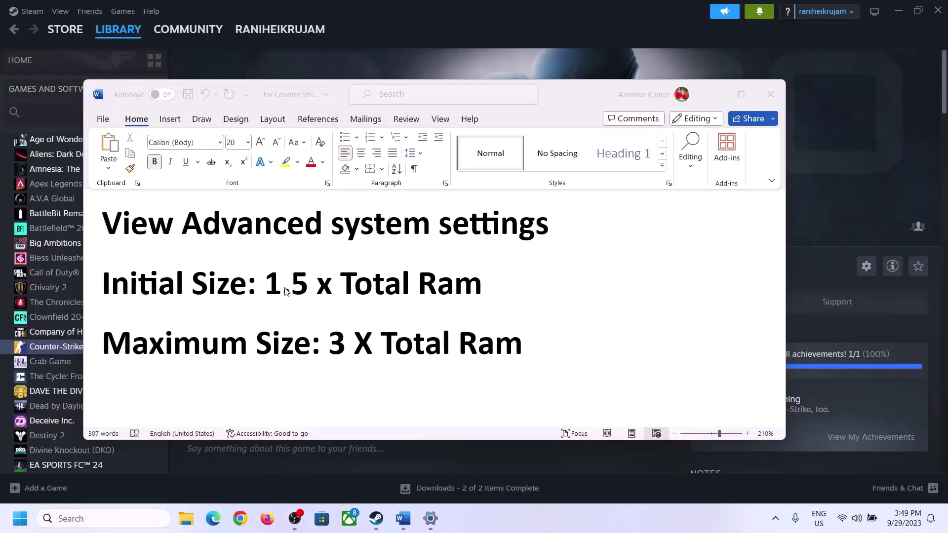
Copy "View Advanced system settings" from the document, search Windows for it, open System Properties and move its window over the document
click(113, 228)
drag(113, 228, 543, 222)
key(ctrl+c)
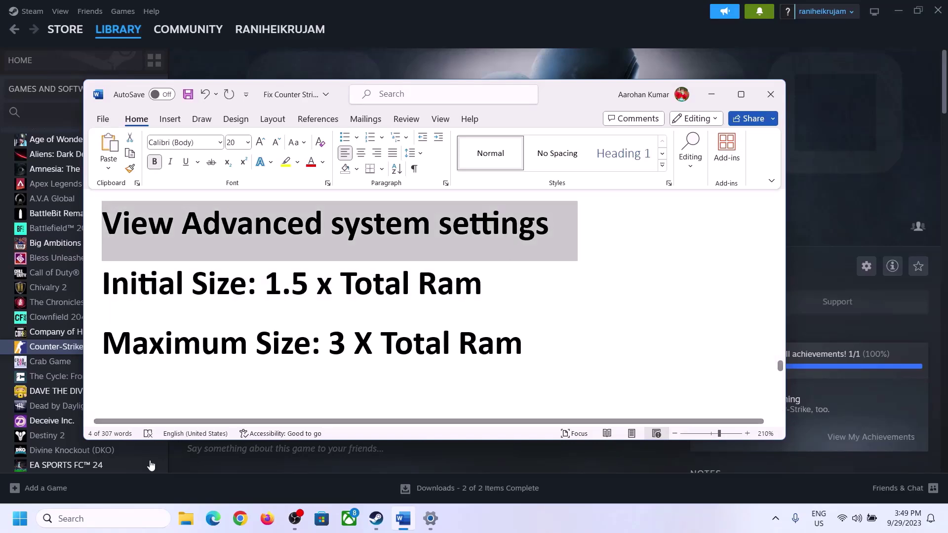
click(113, 518)
key(ctrl+v)
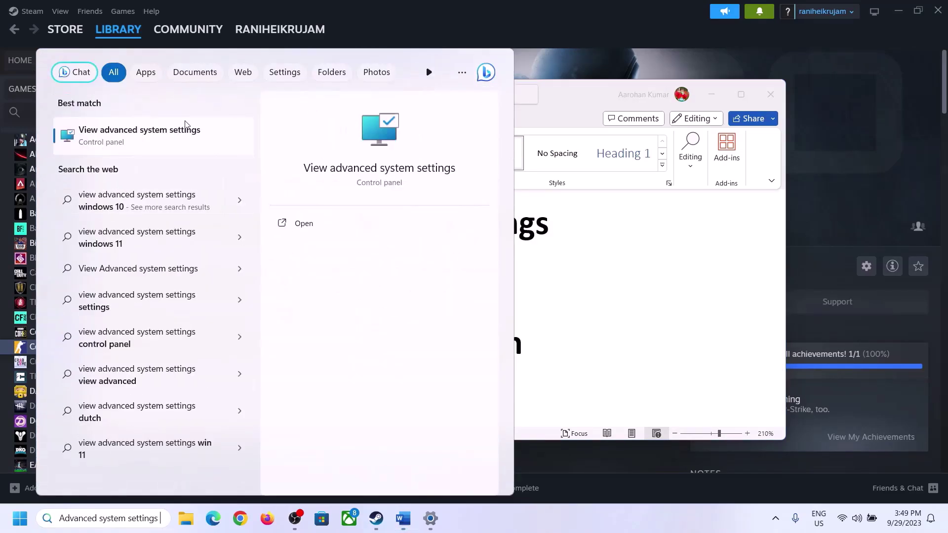
click(132, 143)
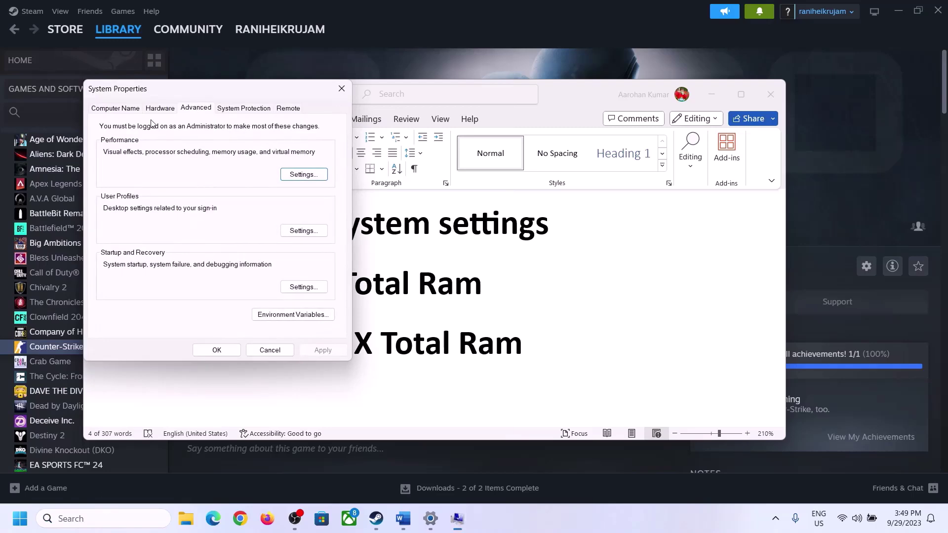
drag(197, 94, 424, 168)
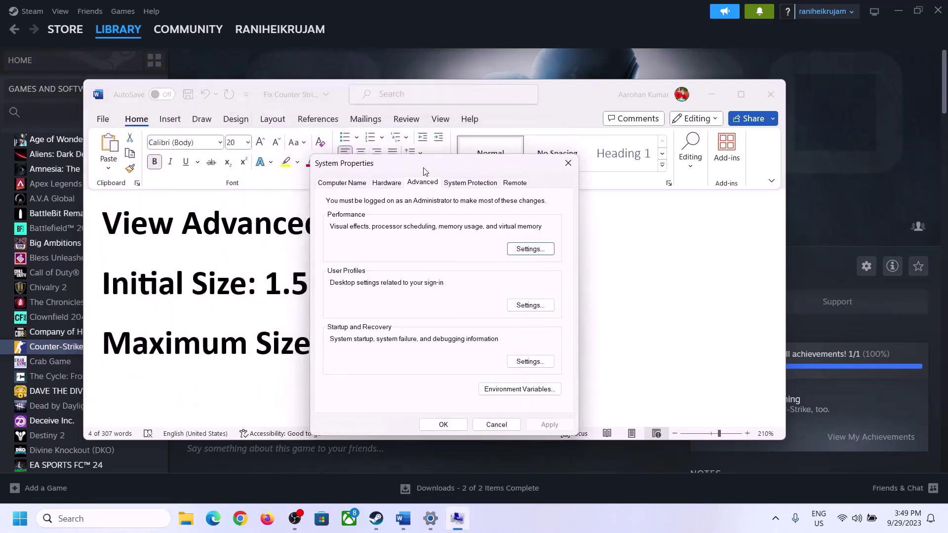
In the virtual memory settings, turn off automatic paging file management for all drives and choose Custom size for drive C
click(531, 250)
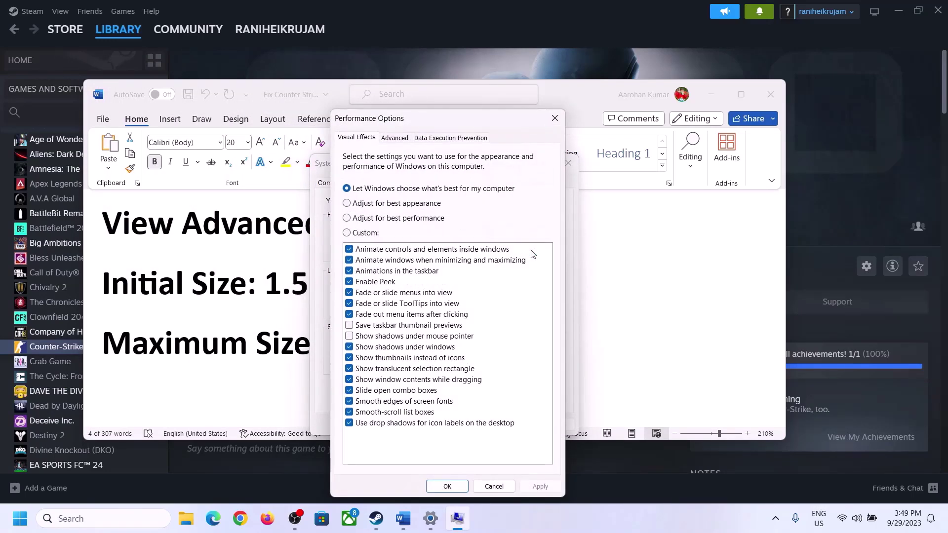
click(399, 141)
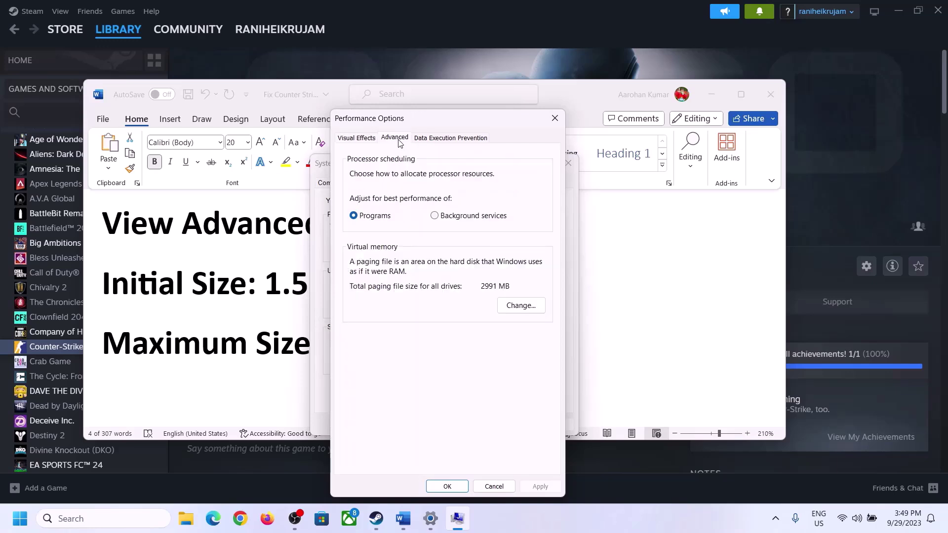
click(524, 306)
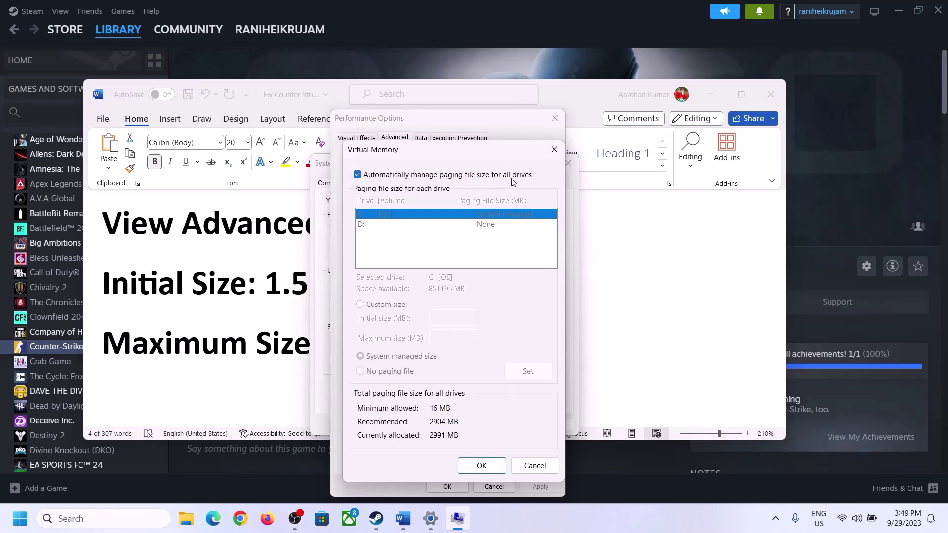
click(357, 175)
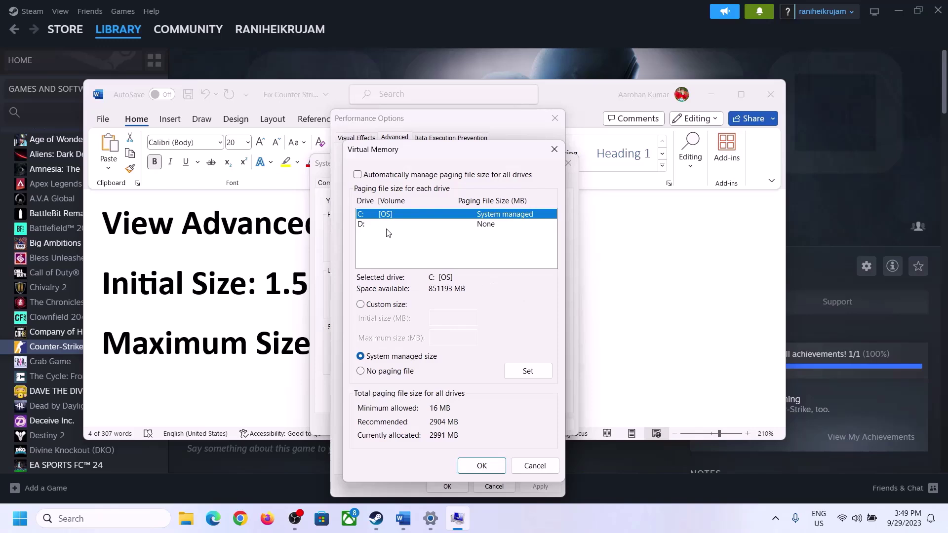
click(361, 305)
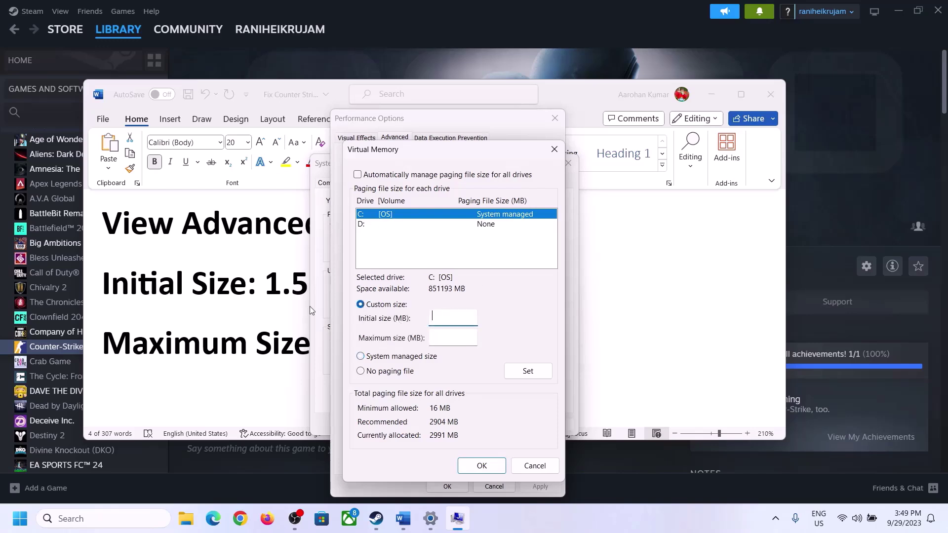
Highlight the 1.5 x Total Ram rule in the document, and check the installed RAM on the Windows system About page
click(262, 290)
drag(271, 283, 439, 295)
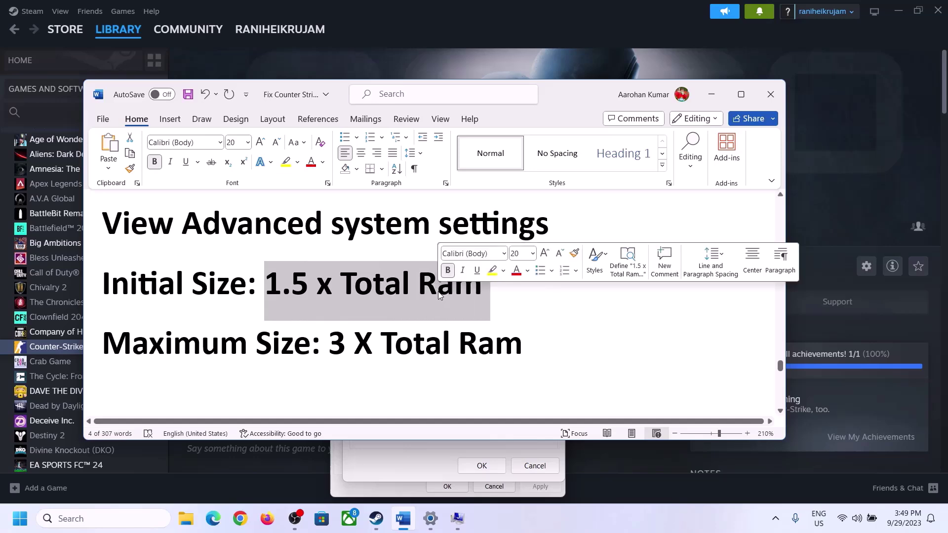
click(430, 521)
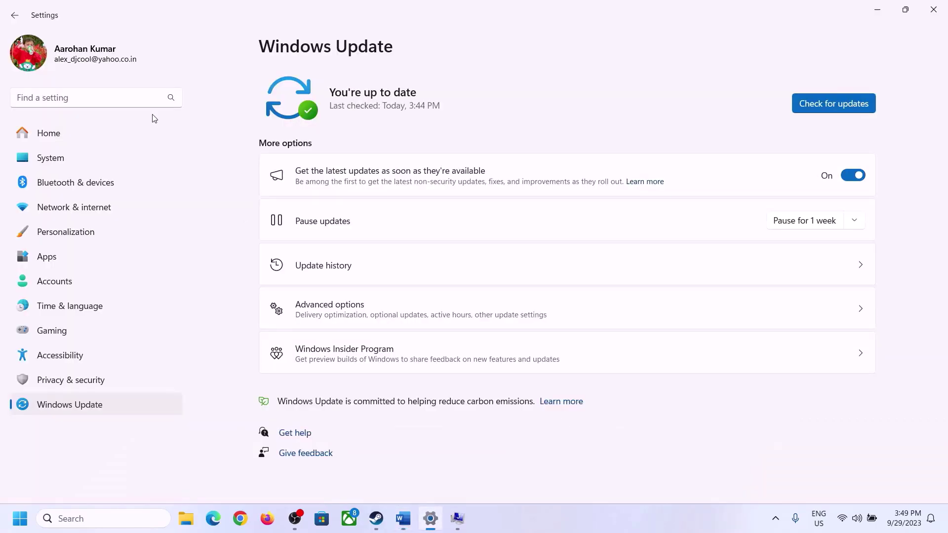
click(43, 162)
scroll(313, 372, down, 10)
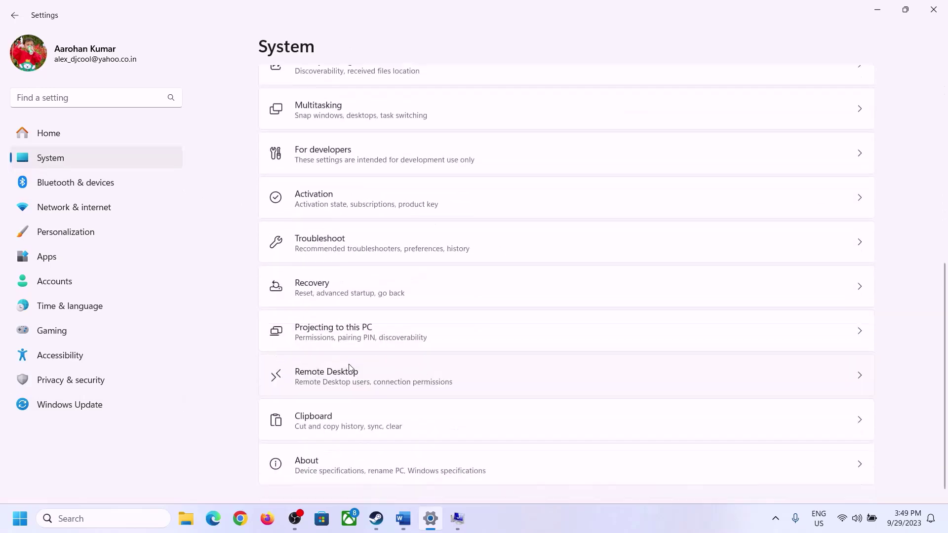
click(328, 442)
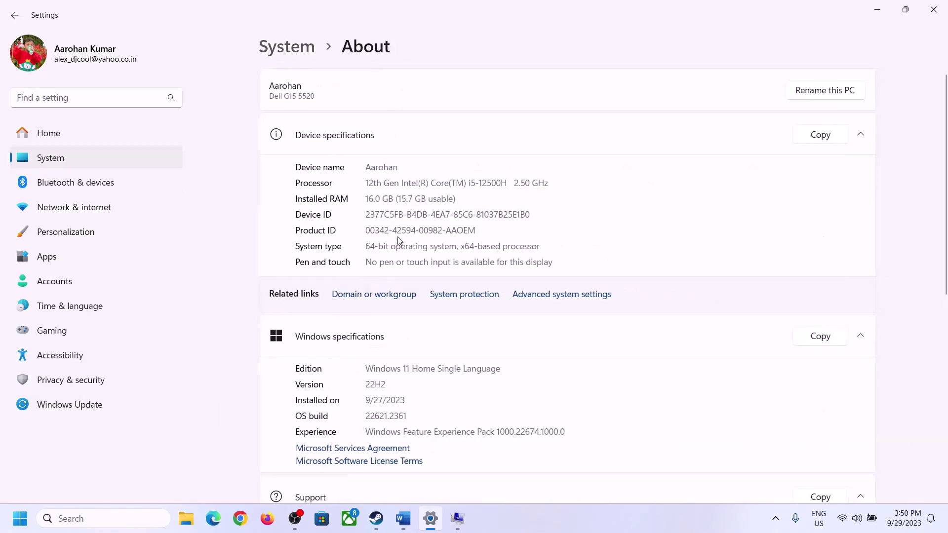
drag(375, 199, 361, 198)
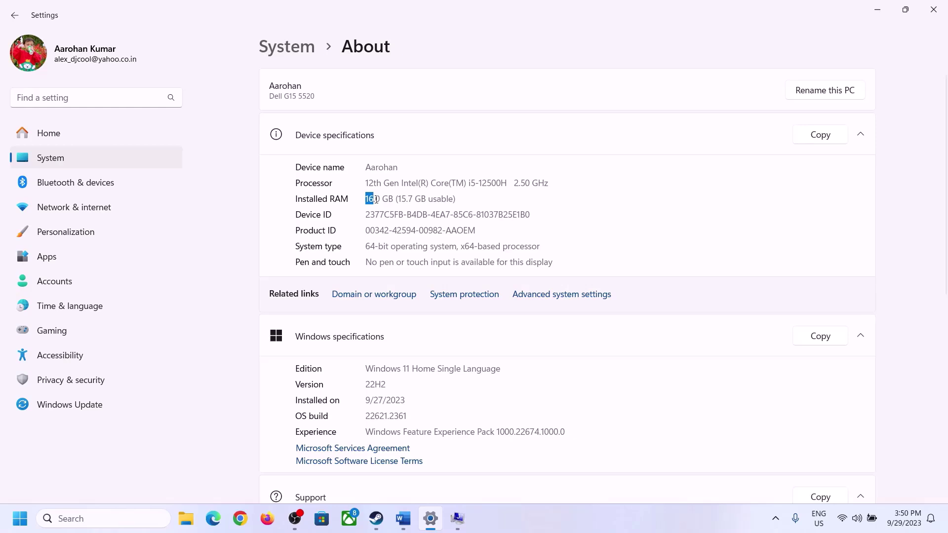
click(381, 200)
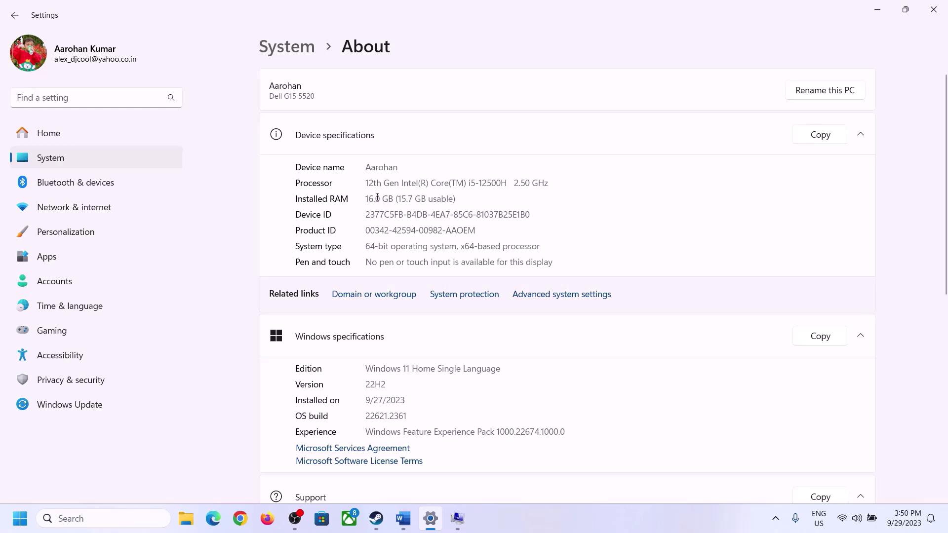
drag(377, 197, 363, 194)
Run calc to open Calculator, place it beside the Virtual Memory dialog, and bring the Word document's size rules forward
click(456, 518)
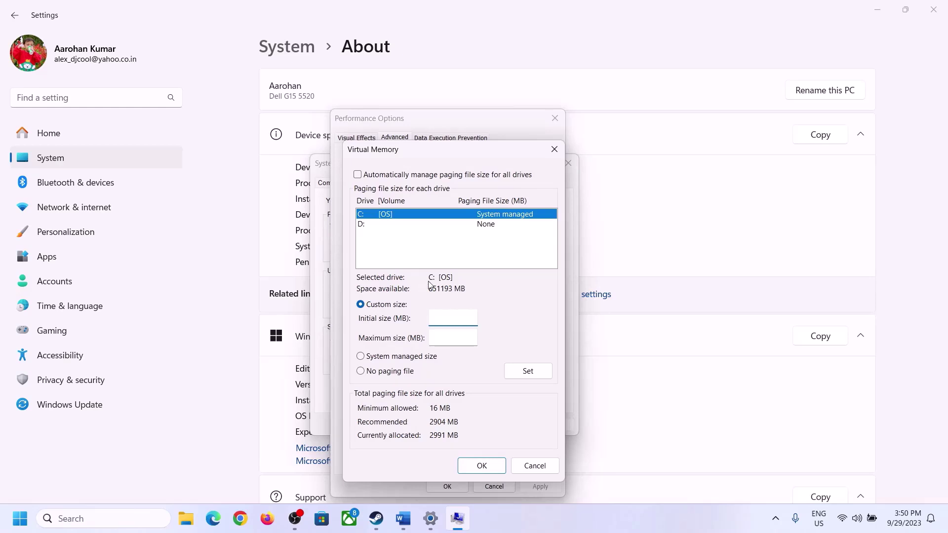
mouse_move(430, 518)
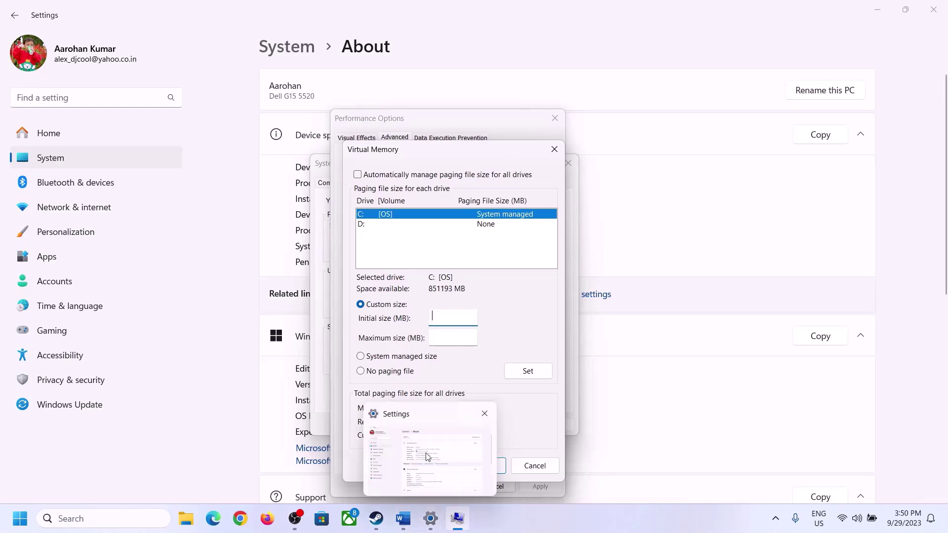
mouse_move(426, 457)
key(super+r)
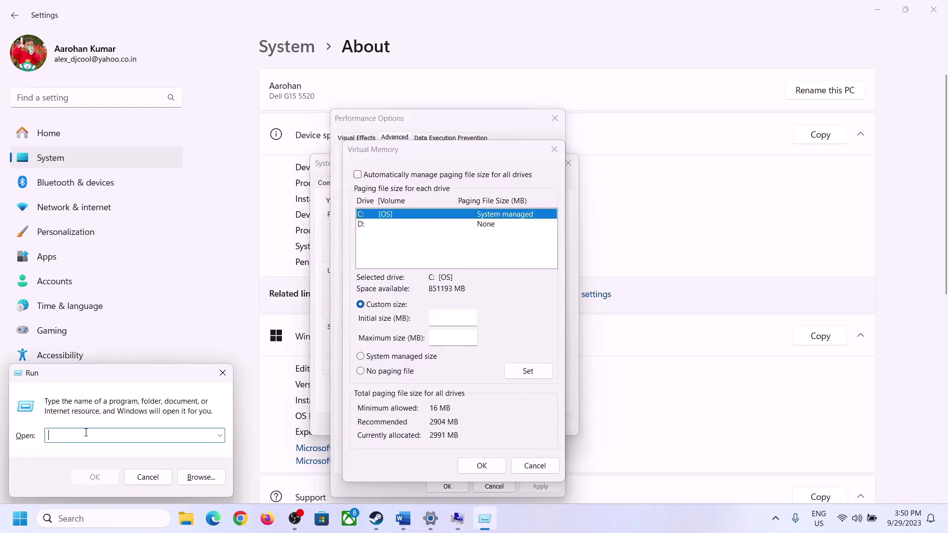
text(calc)
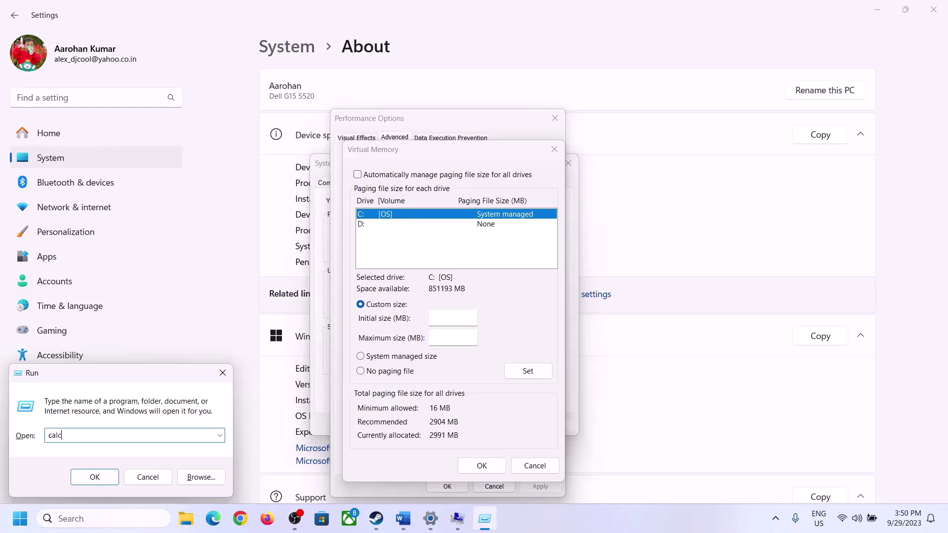
click(89, 478)
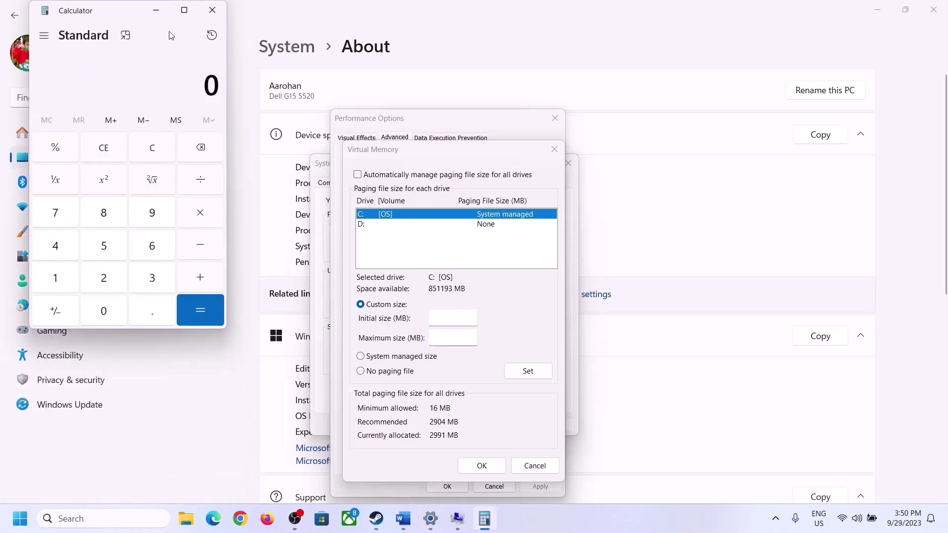
drag(122, 17, 692, 161)
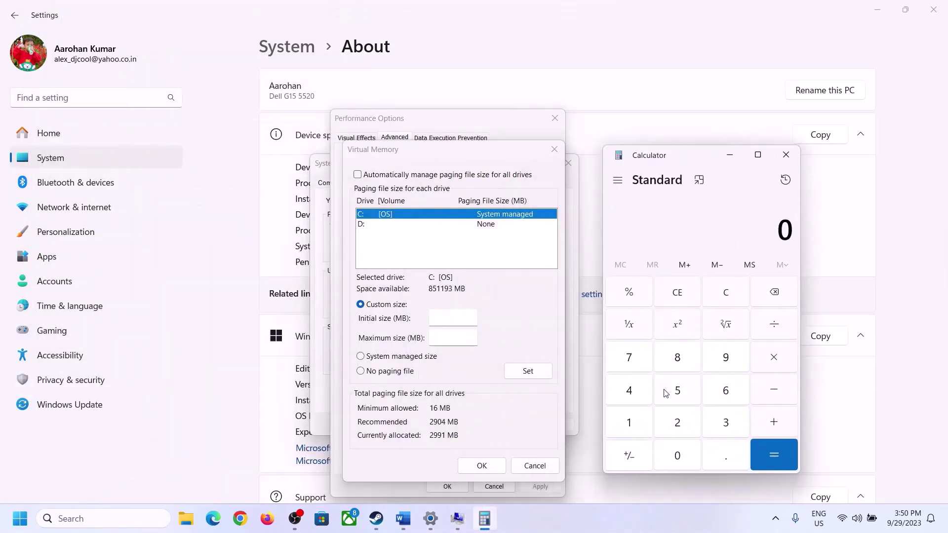
click(403, 518)
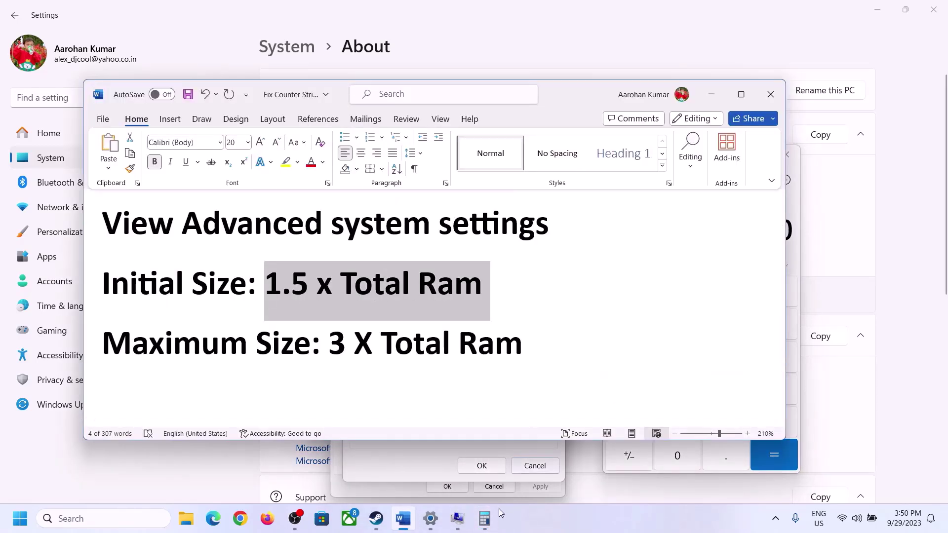
Switch to Calculator and multiply 16 by 1024 to convert the installed RAM from GB to MB
click(488, 520)
click(629, 424)
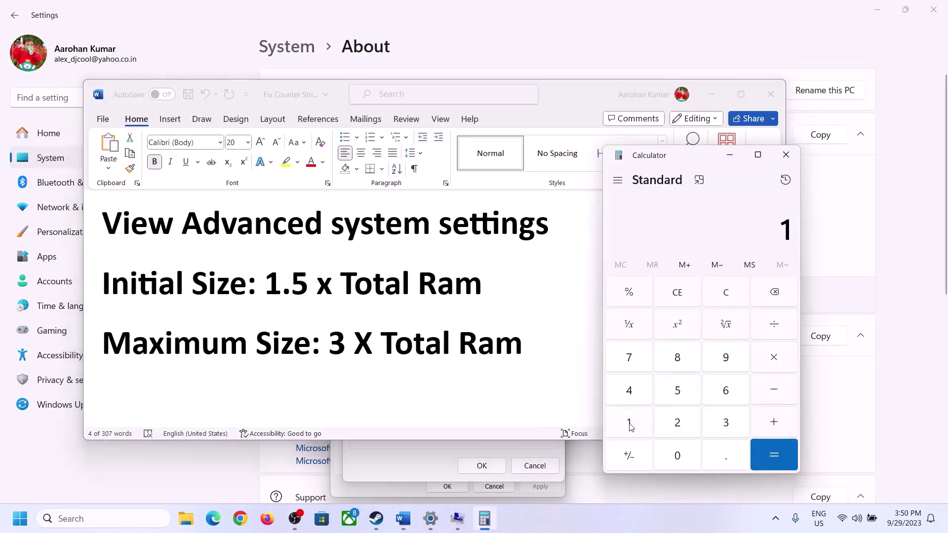
click(721, 398)
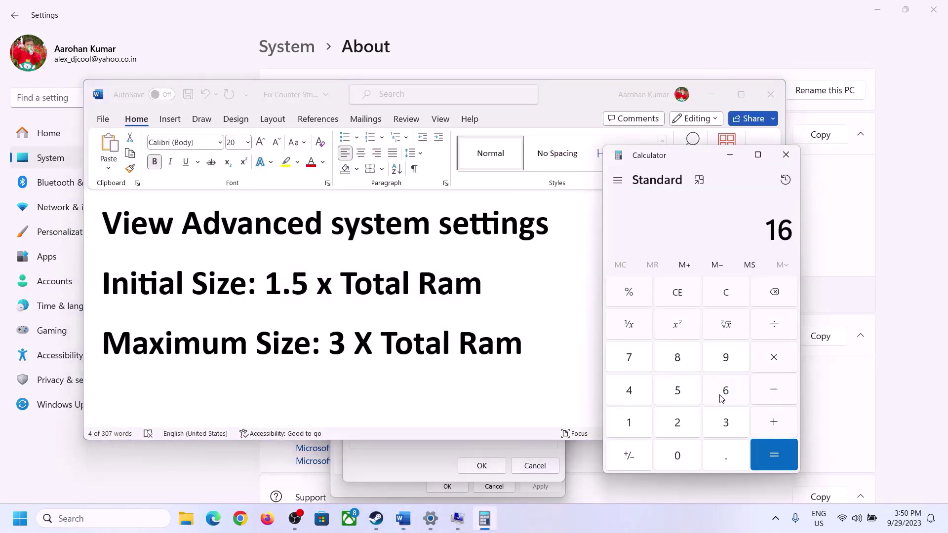
click(727, 301)
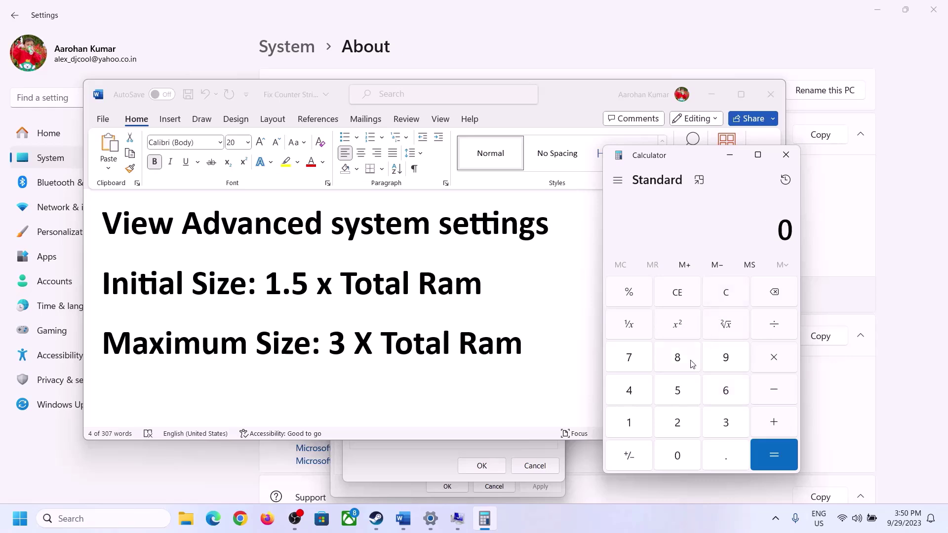
click(636, 424)
click(710, 395)
click(772, 363)
click(629, 423)
click(679, 463)
click(680, 430)
click(641, 401)
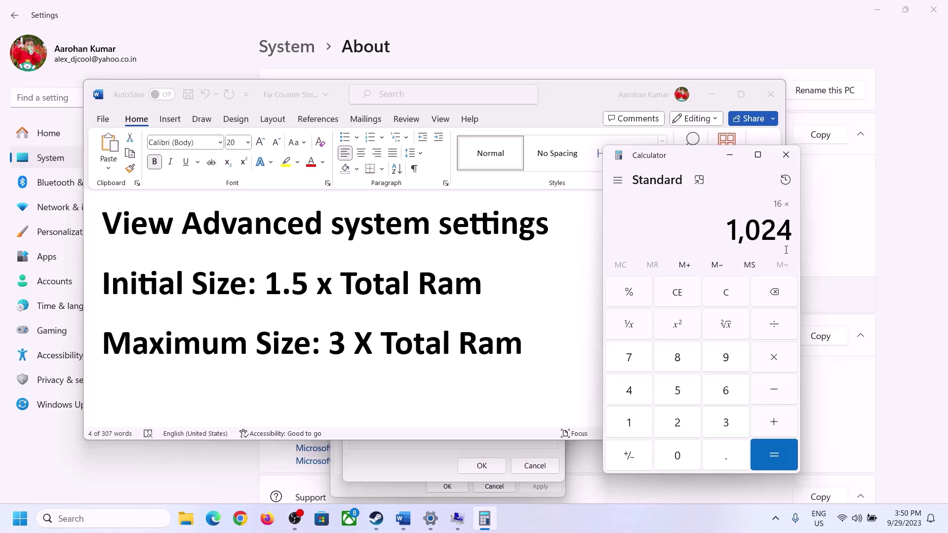
click(774, 459)
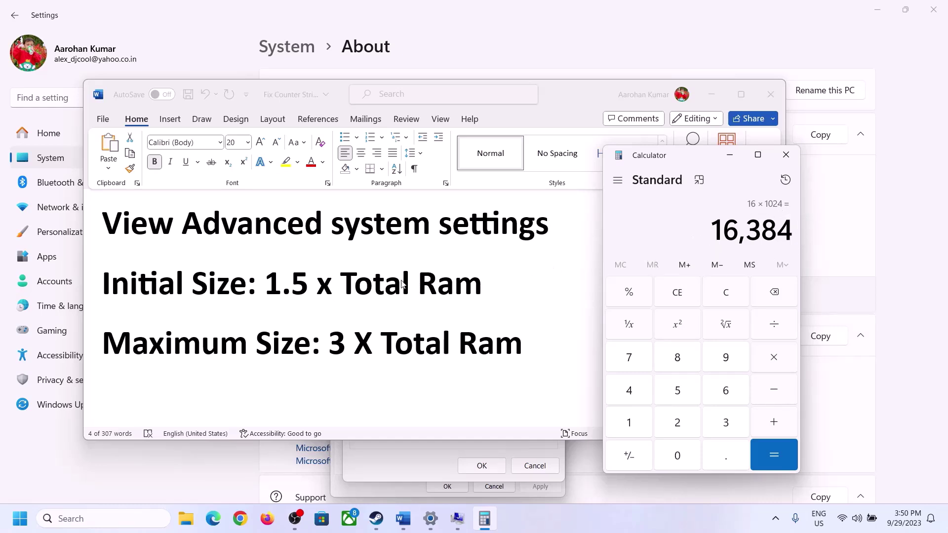
Multiply the RAM size in MB by 1.5 to calculate the initial paging file size
click(776, 362)
click(642, 427)
click(721, 459)
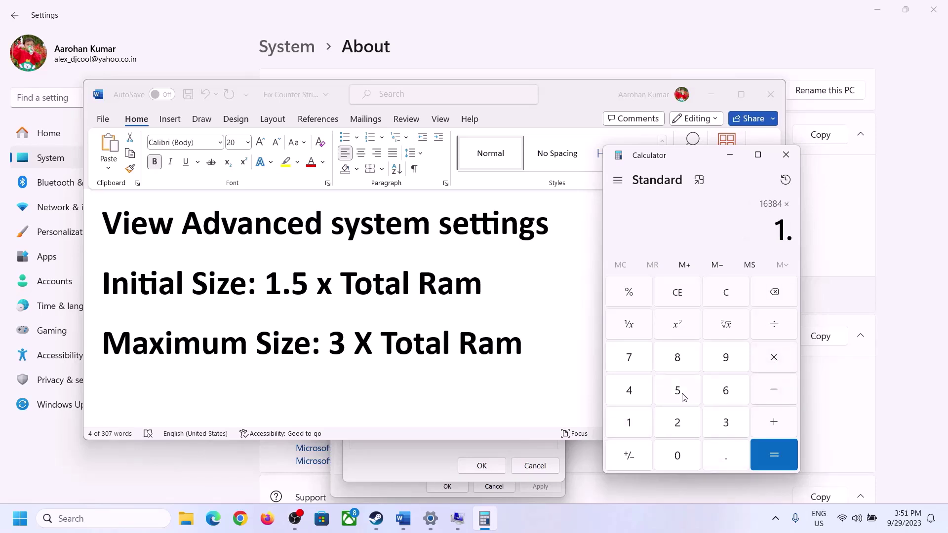
click(677, 391)
click(772, 449)
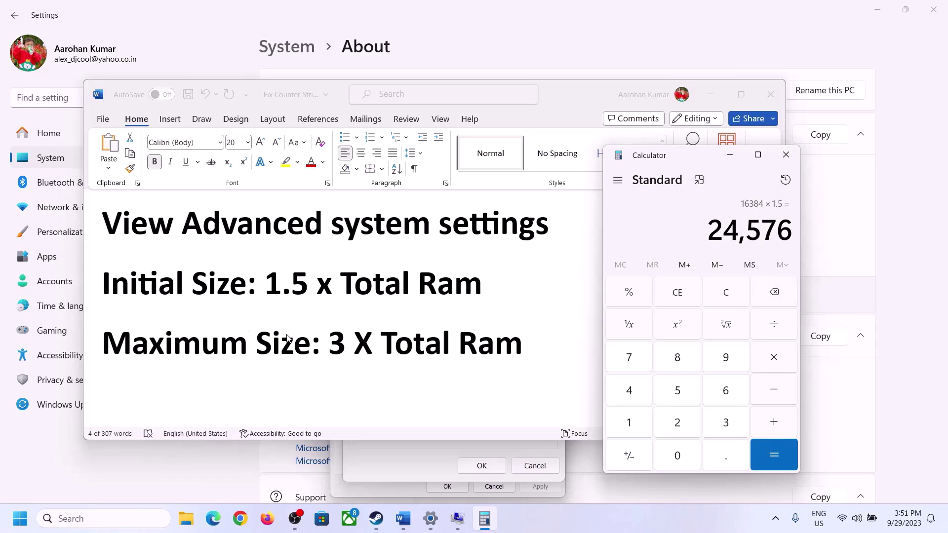
Enter 24576 MB as the custom initial size for drive C in the Virtual Memory dialog
click(418, 460)
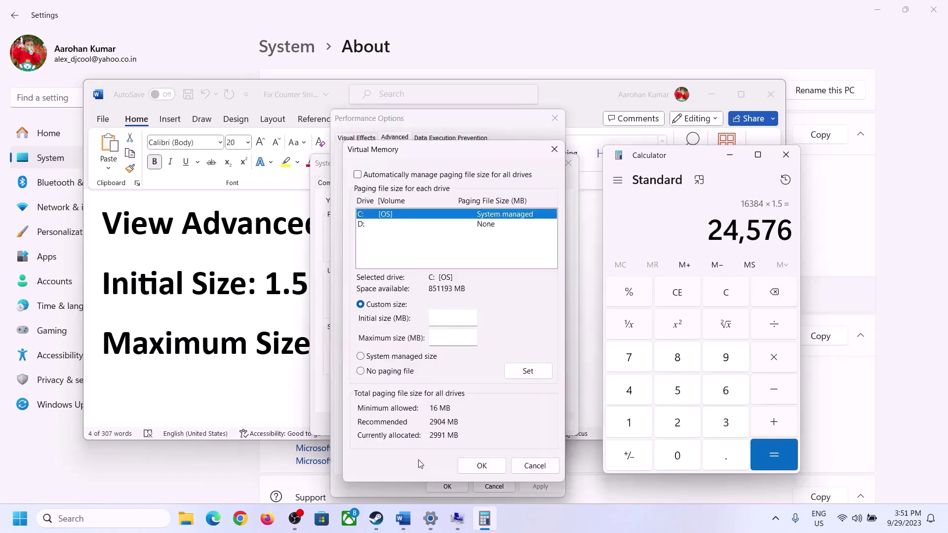
text(24576)
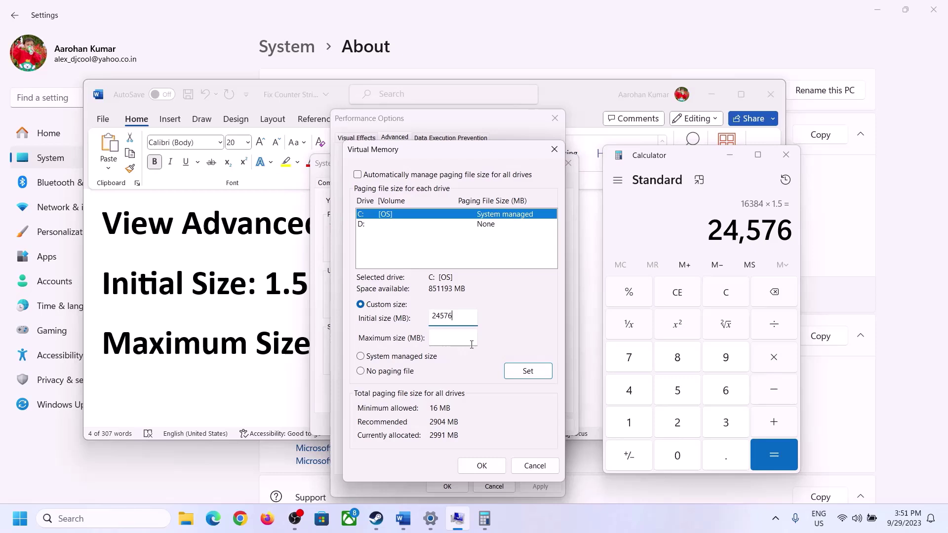
click(473, 339)
Clear the Calculator result and recheck the installed RAM on the Settings About page
click(287, 345)
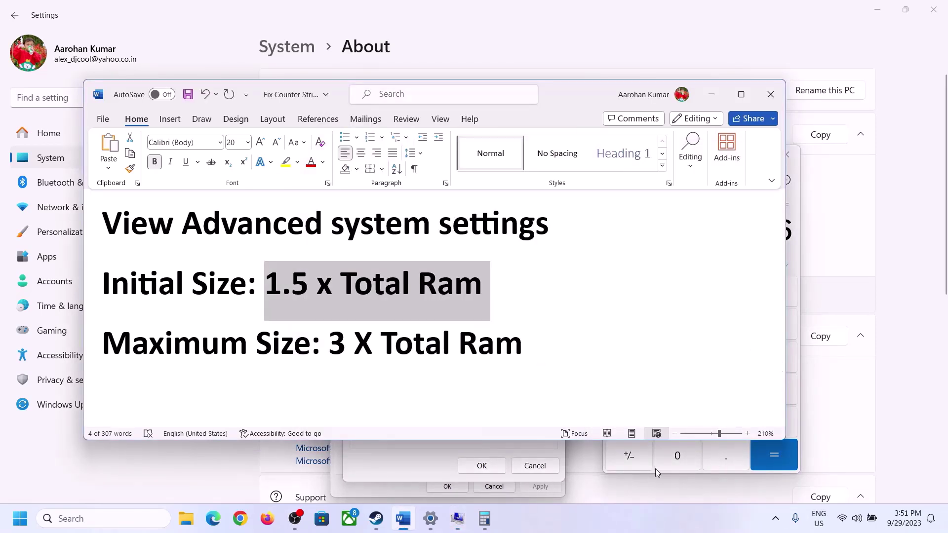
click(797, 262)
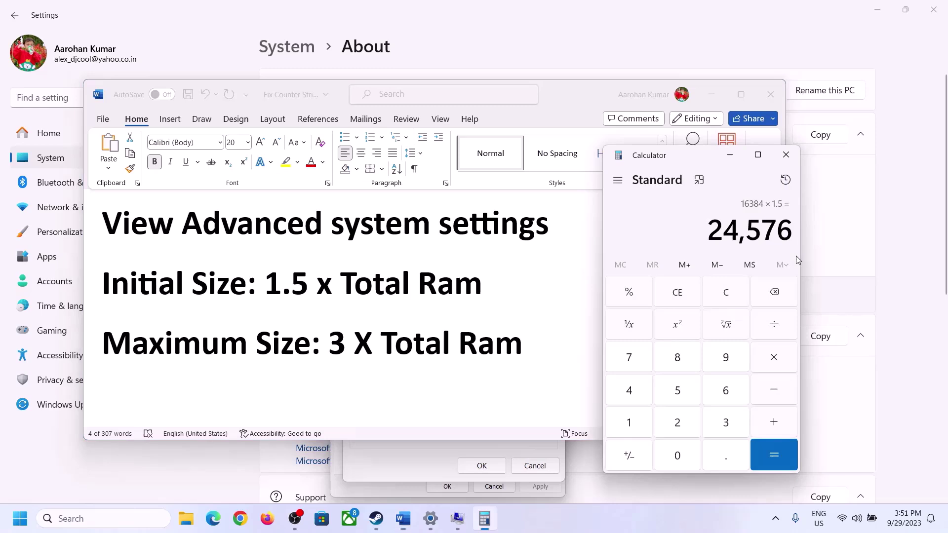
click(726, 292)
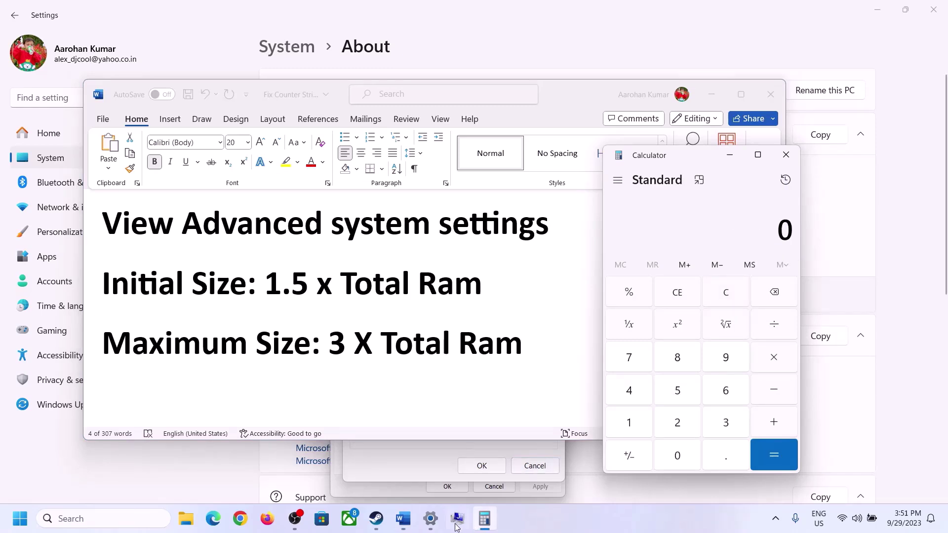
click(430, 519)
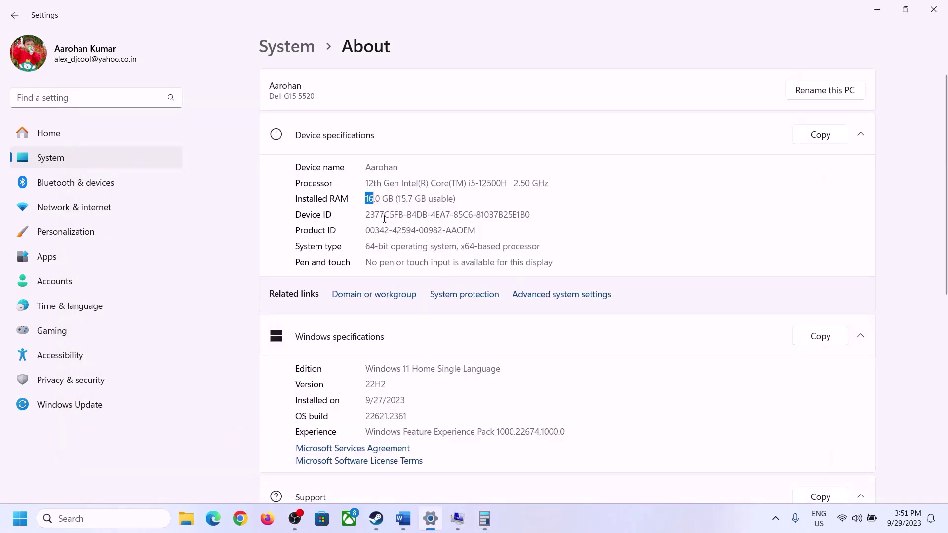
Calculate 16 times 1024 again in Calculator as the basis for the maximum paging file size
click(484, 518)
click(640, 419)
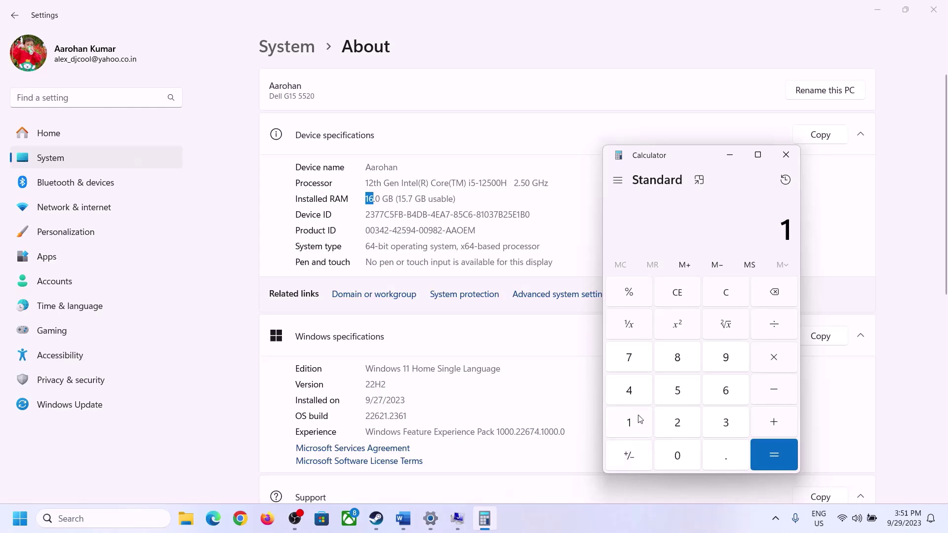
click(722, 392)
click(769, 359)
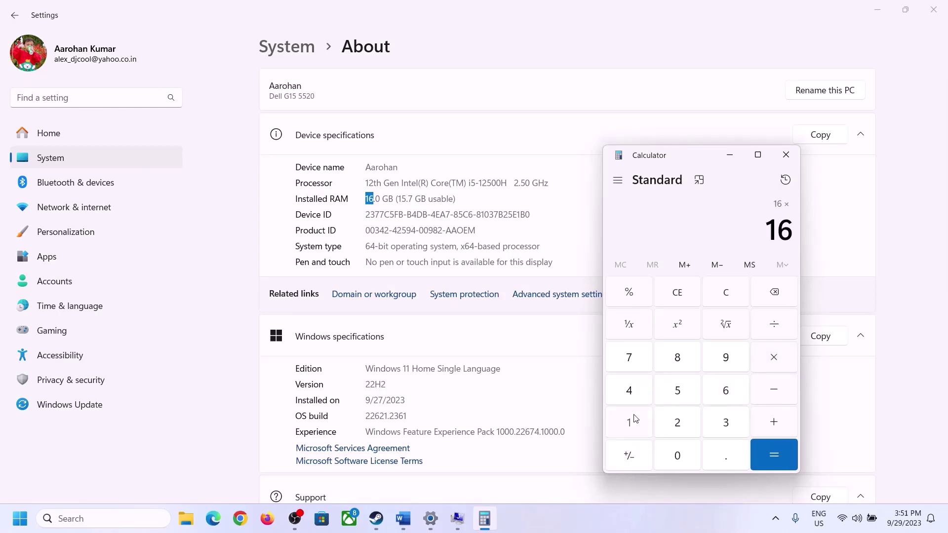
click(635, 418)
click(673, 453)
click(678, 421)
click(628, 390)
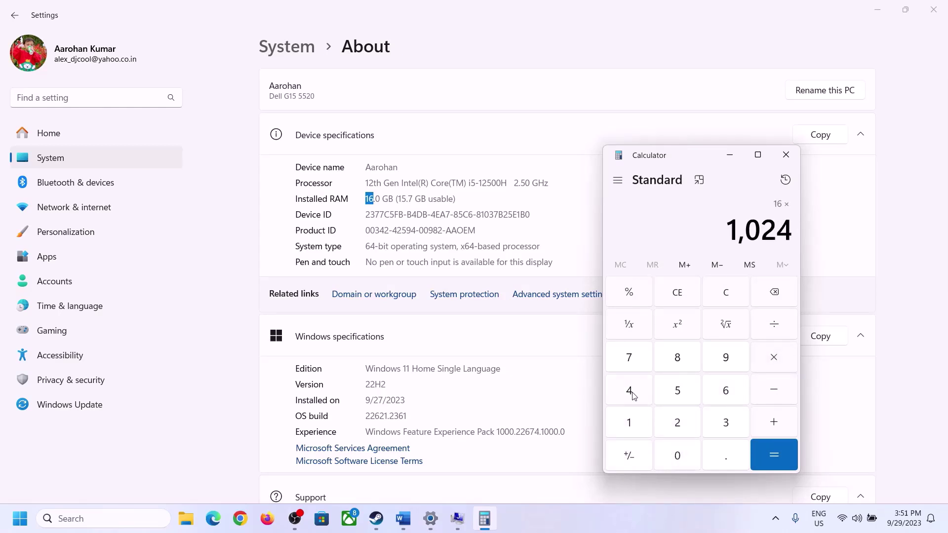
click(763, 461)
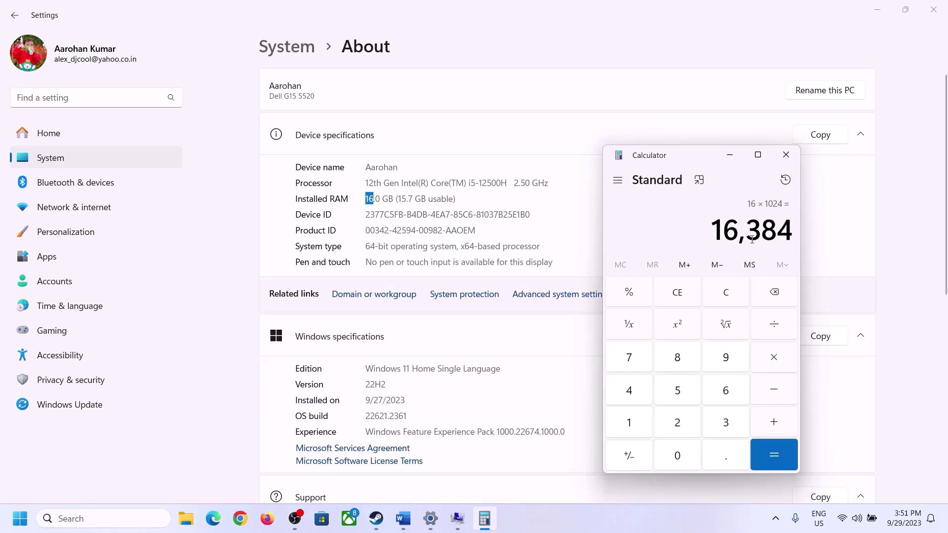
Check the Maximum Size rule in the Word document and multiply the Calculator result by 3
click(403, 518)
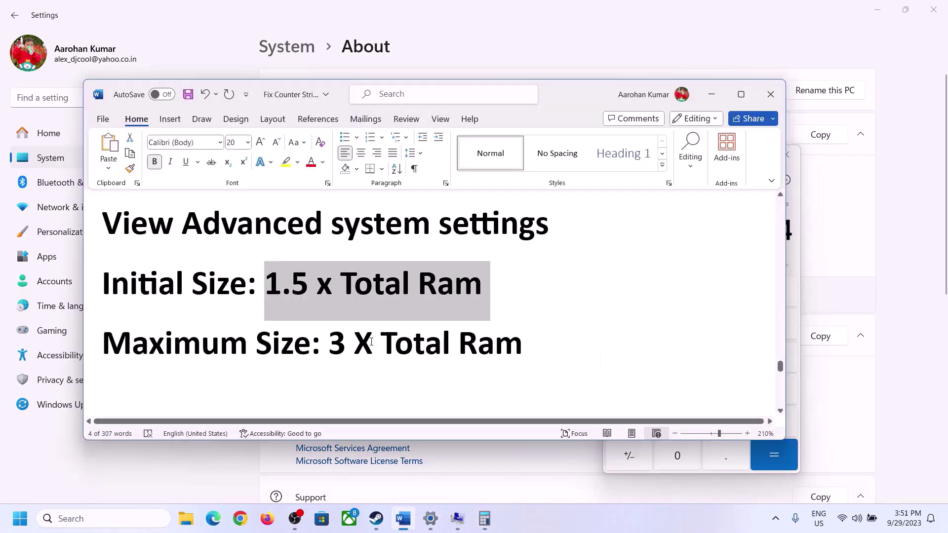
click(484, 518)
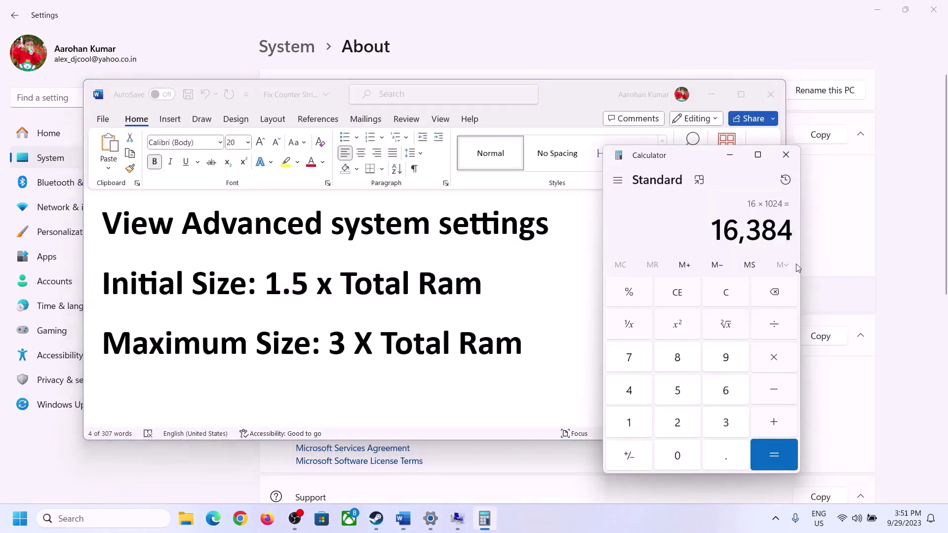
click(773, 358)
click(712, 424)
click(781, 452)
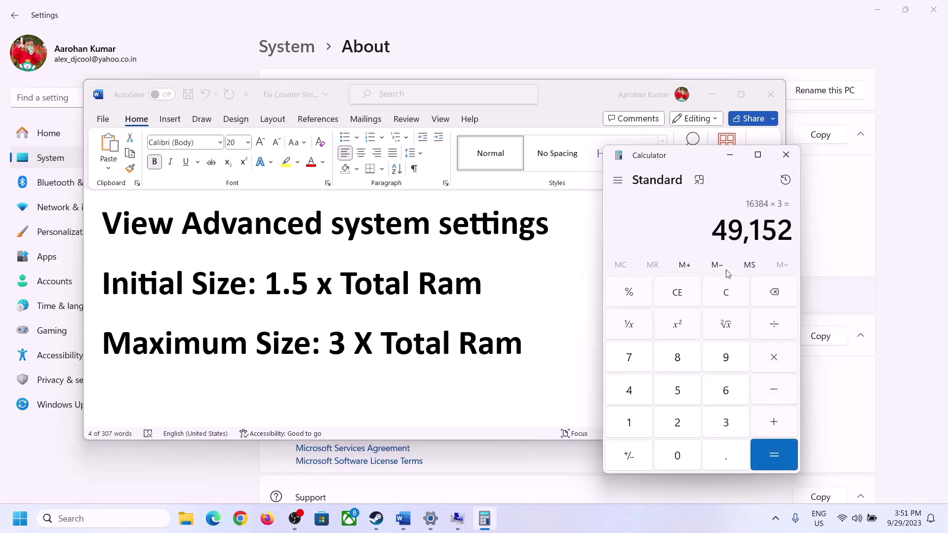
Enter 49152 MB as the maximum size for drive C, set the custom range and confirm the Virtual Memory dialog
mouse_move(457, 518)
click(495, 428)
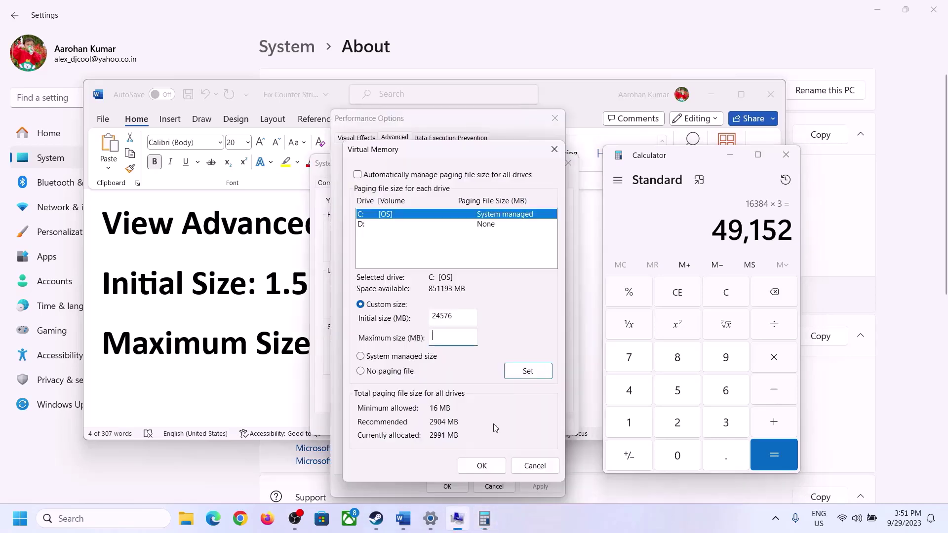
text(49152)
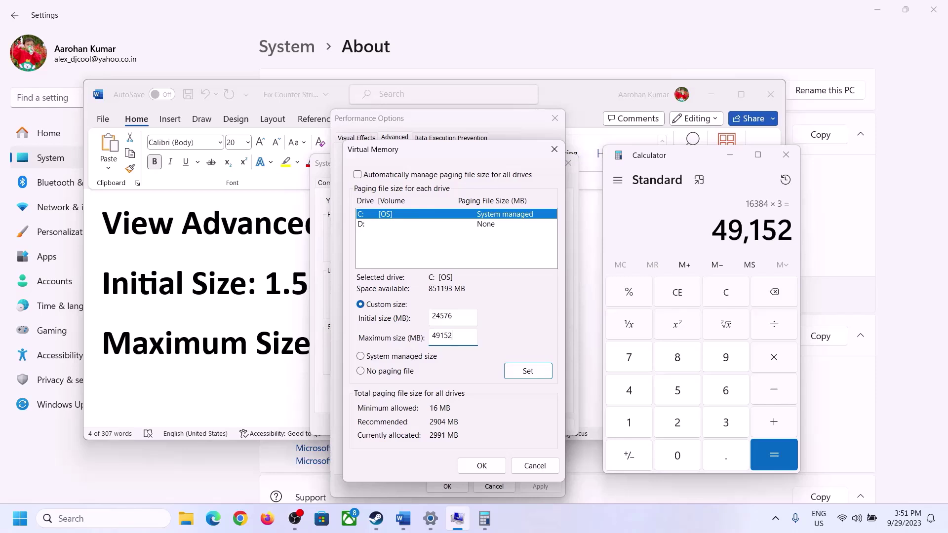
click(527, 373)
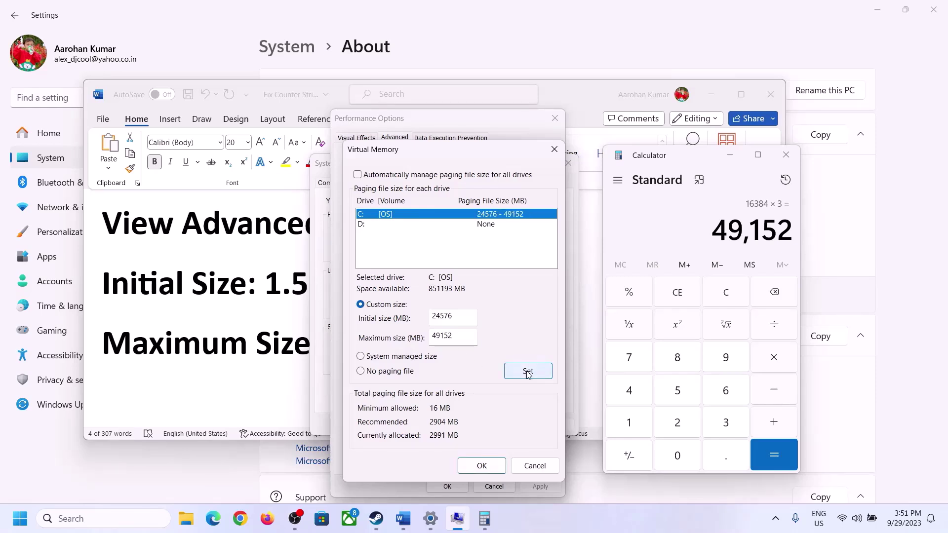
click(482, 466)
Confirm Performance Options and System Properties, and close the restart prompt without restarting the computer
click(573, 304)
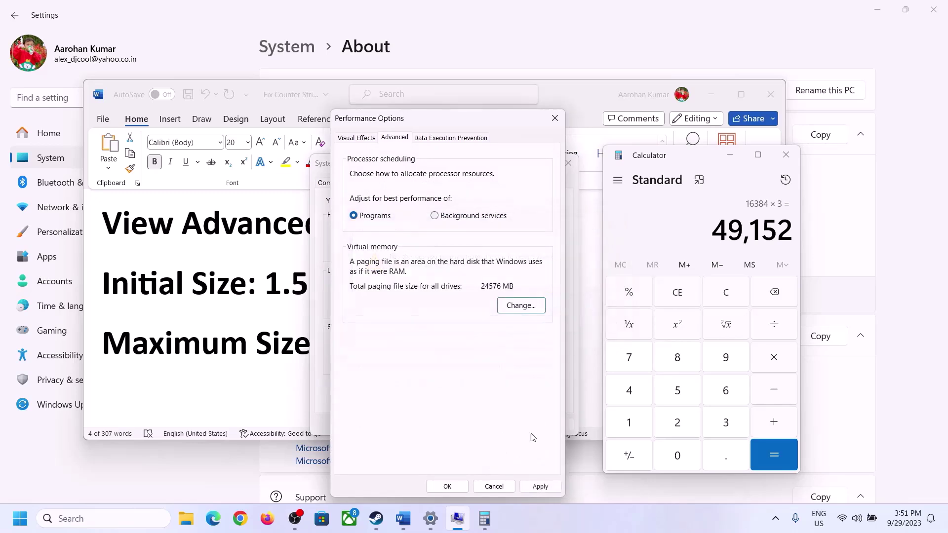
click(447, 487)
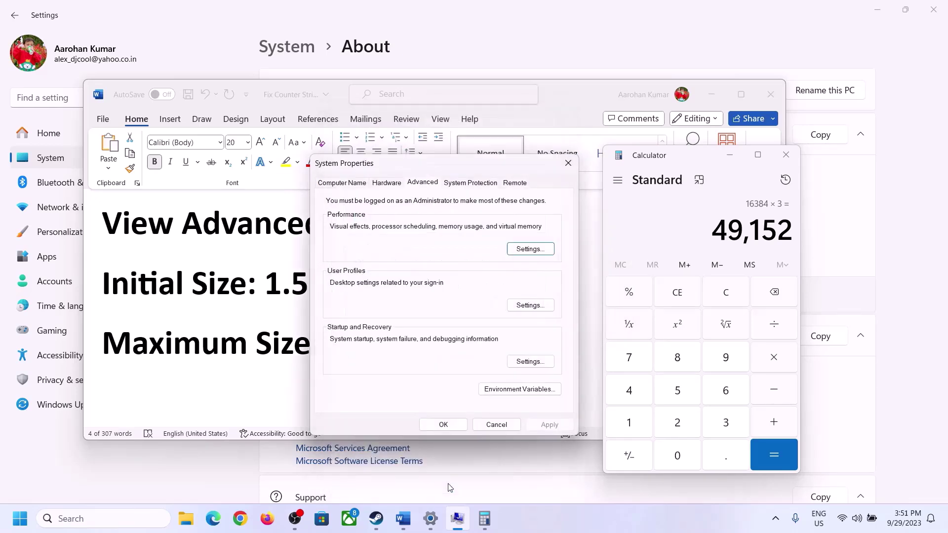
click(452, 423)
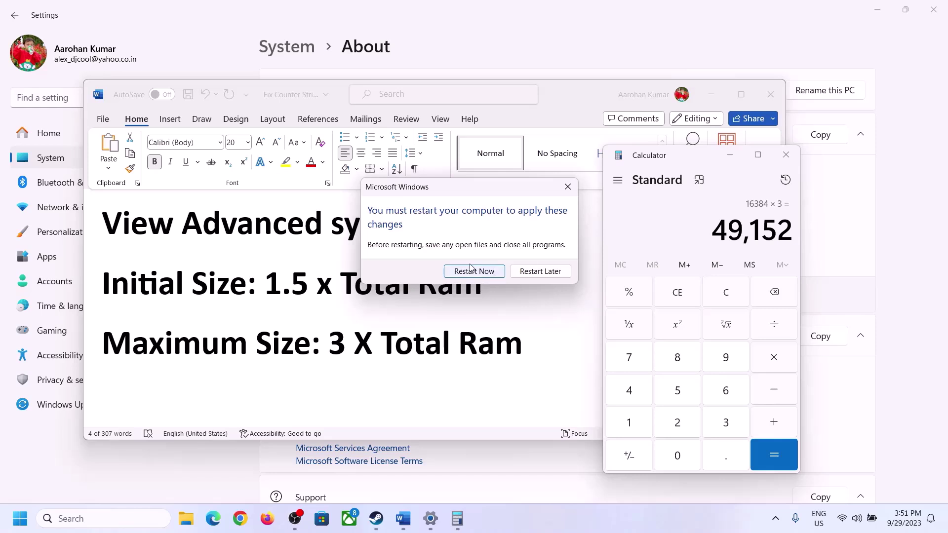
click(567, 188)
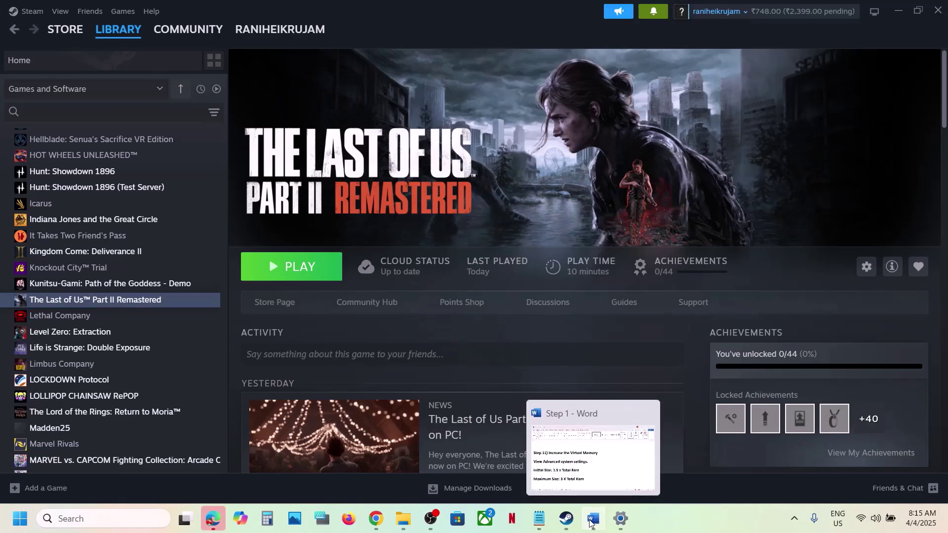
Open the Step 1 Word document, highlight "Update BIOS" in Step 12, and check the laptop's battery charge
click(591, 522)
scroll(374, 306, down, 5)
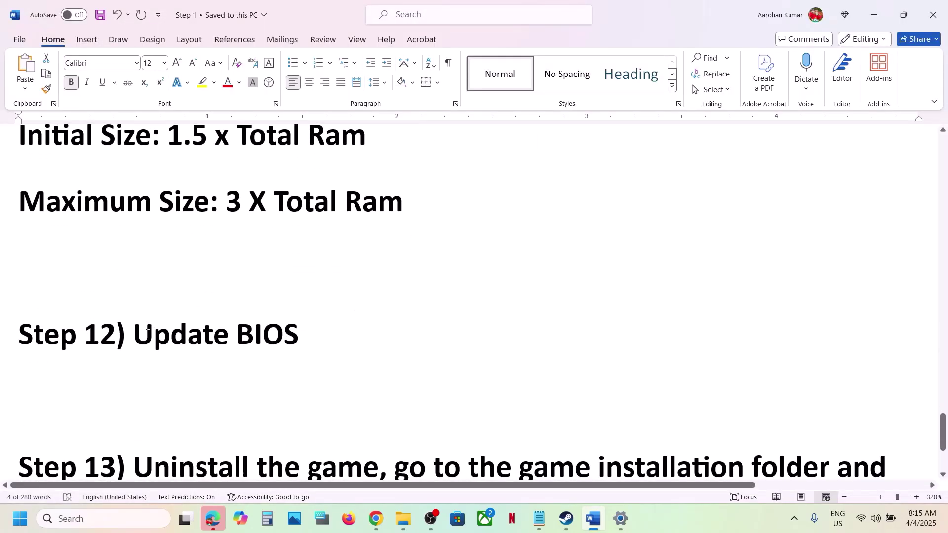
drag(148, 327, 351, 317)
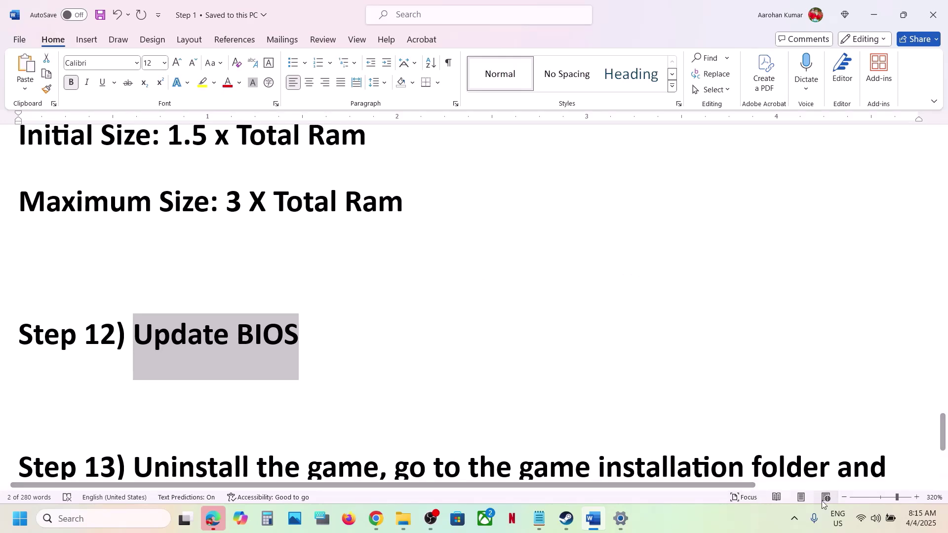
click(886, 522)
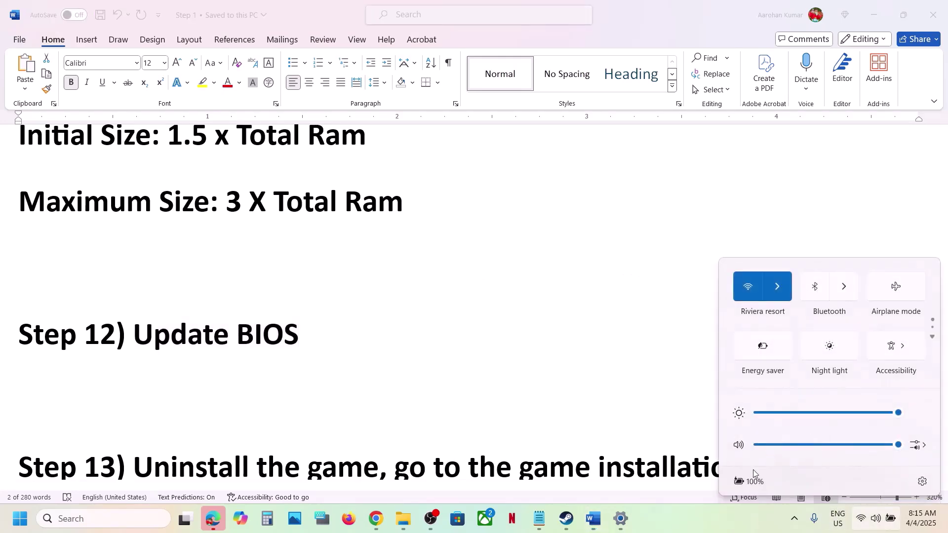
click(430, 373)
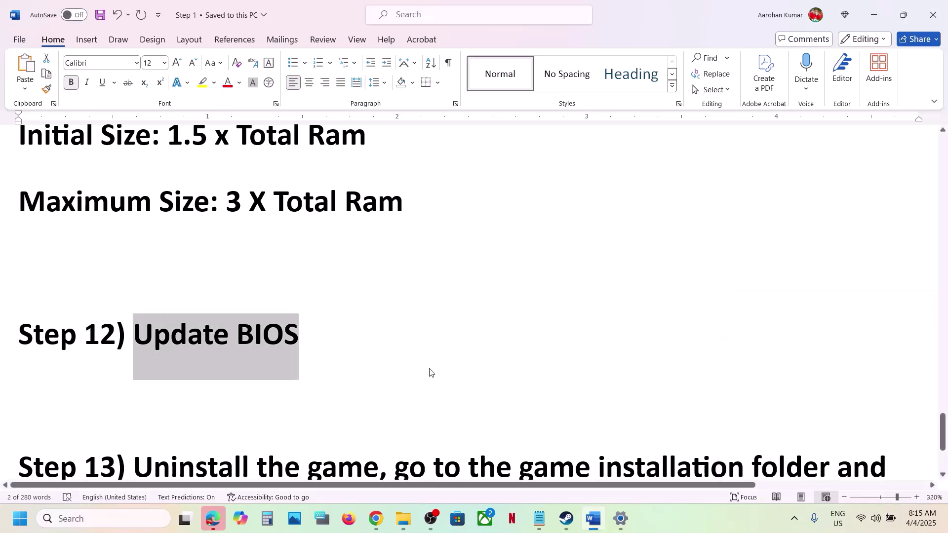
Highlight the Step 13 reinstall instructions, and view the Manage options for The Last of Us Part II Remastered in Steam
scroll(350, 339, down, 4)
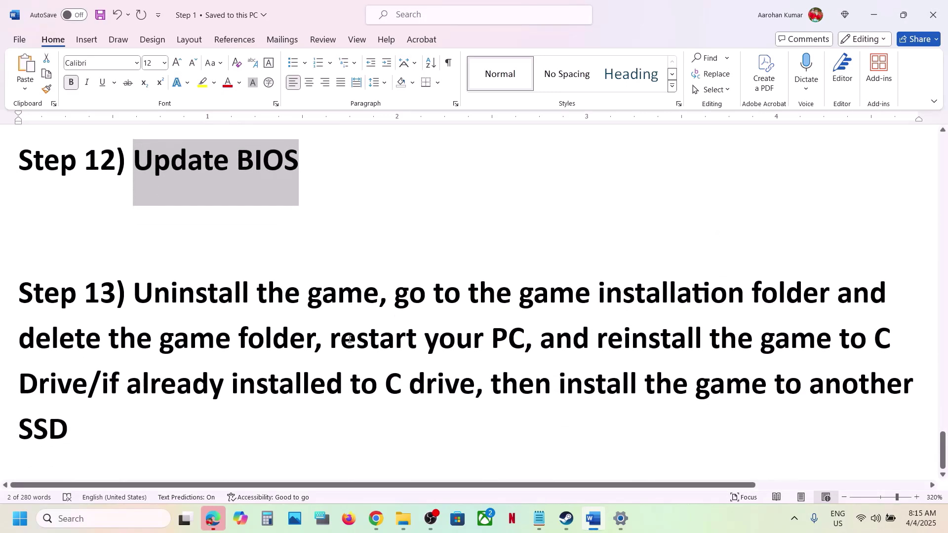
drag(223, 286, 127, 413)
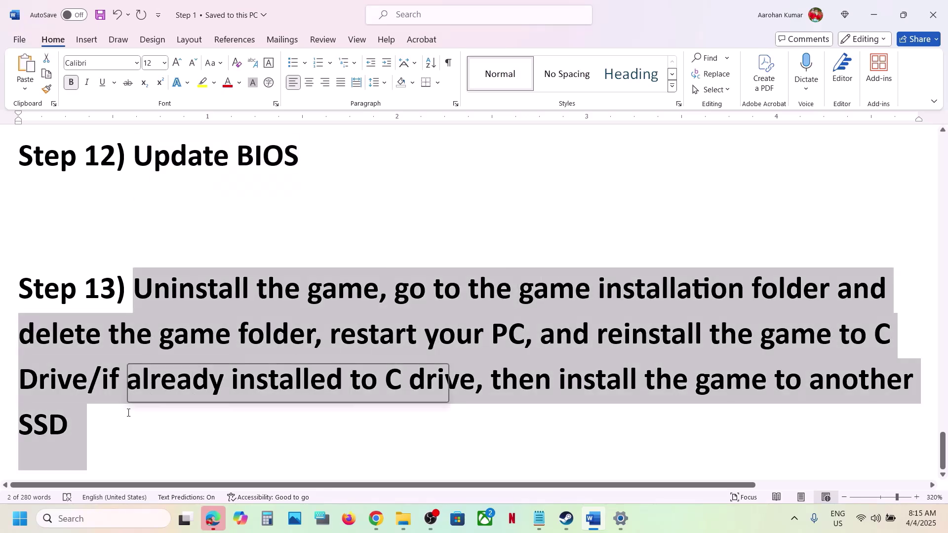
click(562, 524)
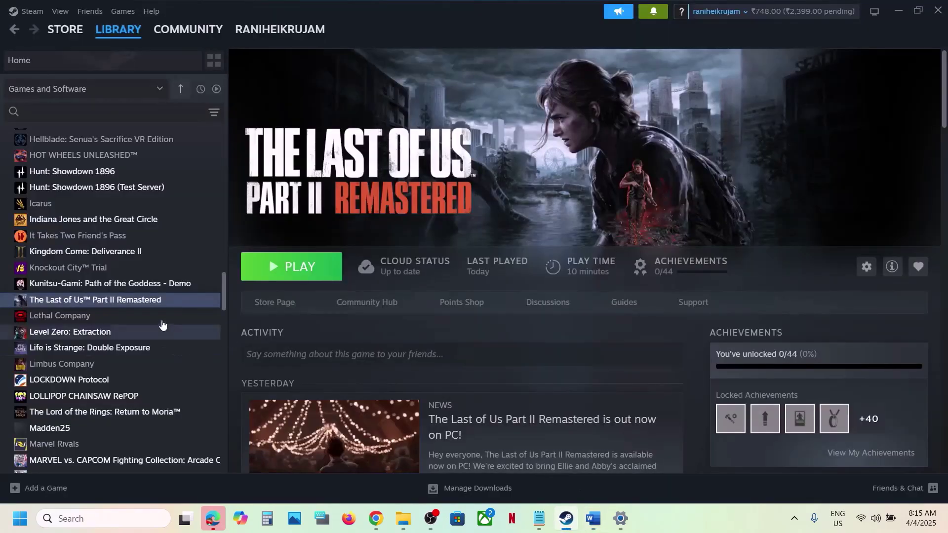
right_click(153, 305)
mouse_move(205, 379)
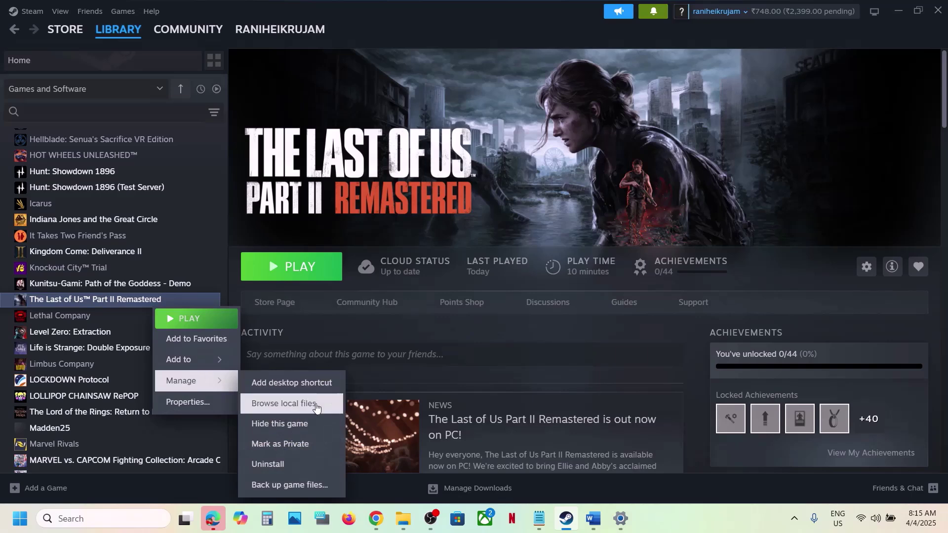
click(538, 233)
Highlight "reinstall the game to C Drive" and "then install the game to another SSD" in the Word document, and return to Steam
click(593, 518)
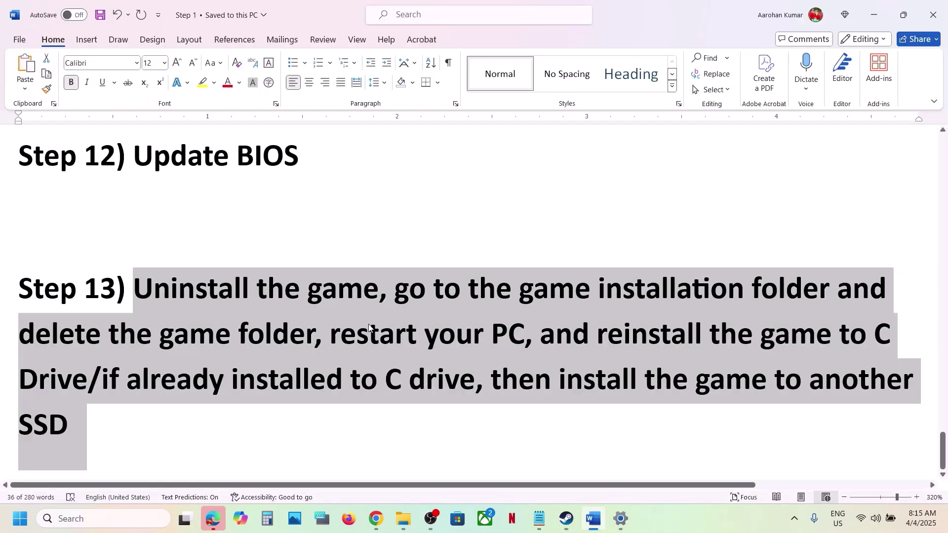
click(121, 365)
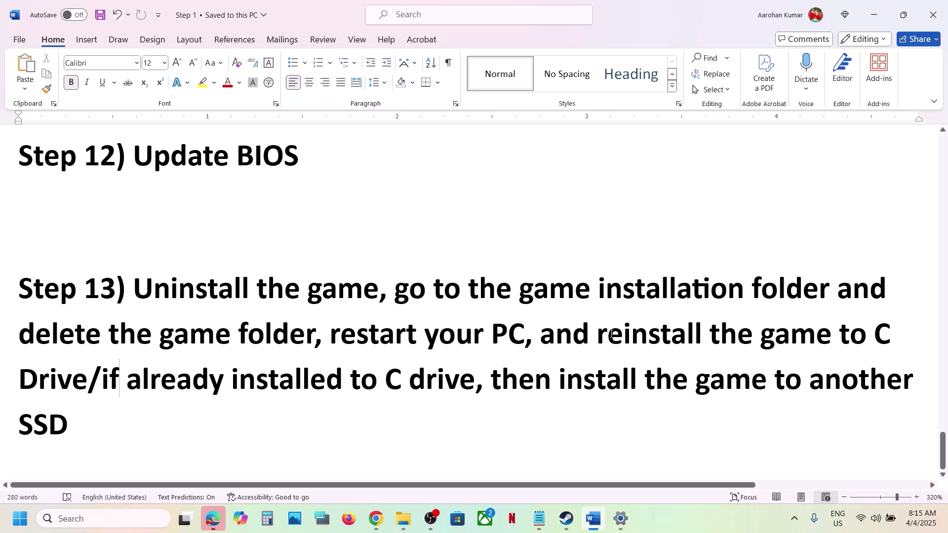
drag(611, 334, 93, 393)
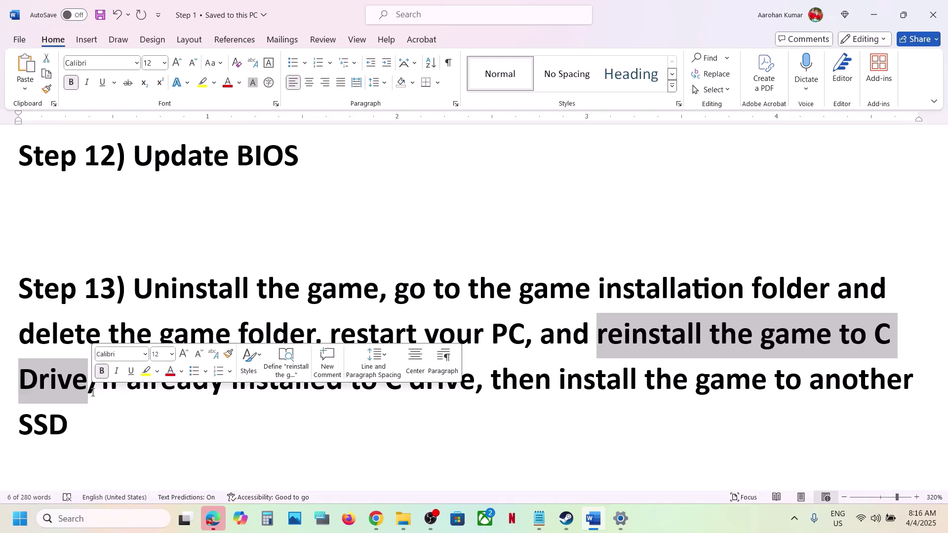
drag(92, 392, 71, 445)
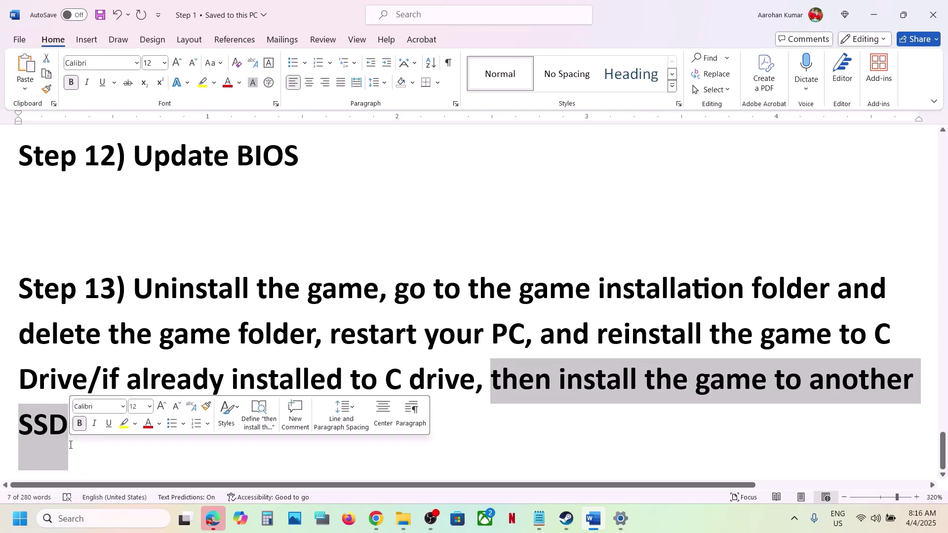
click(566, 518)
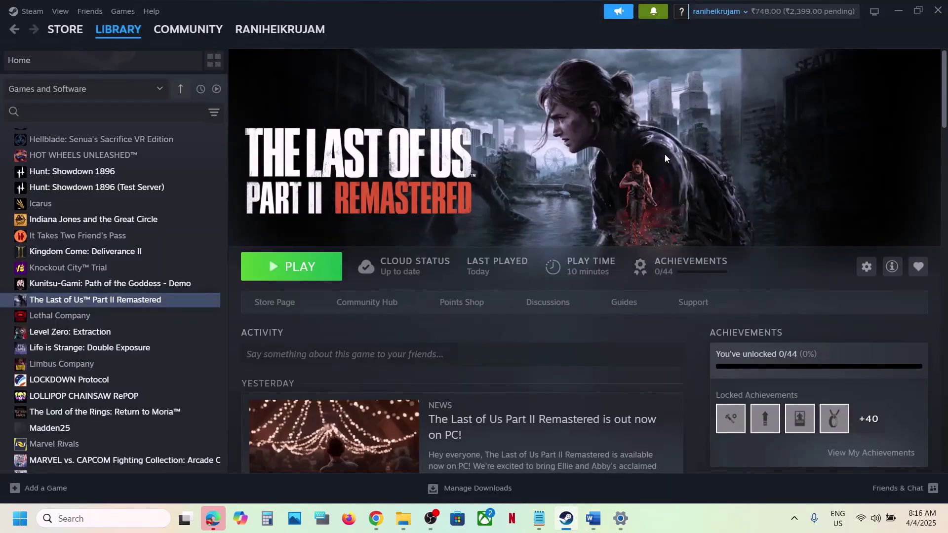